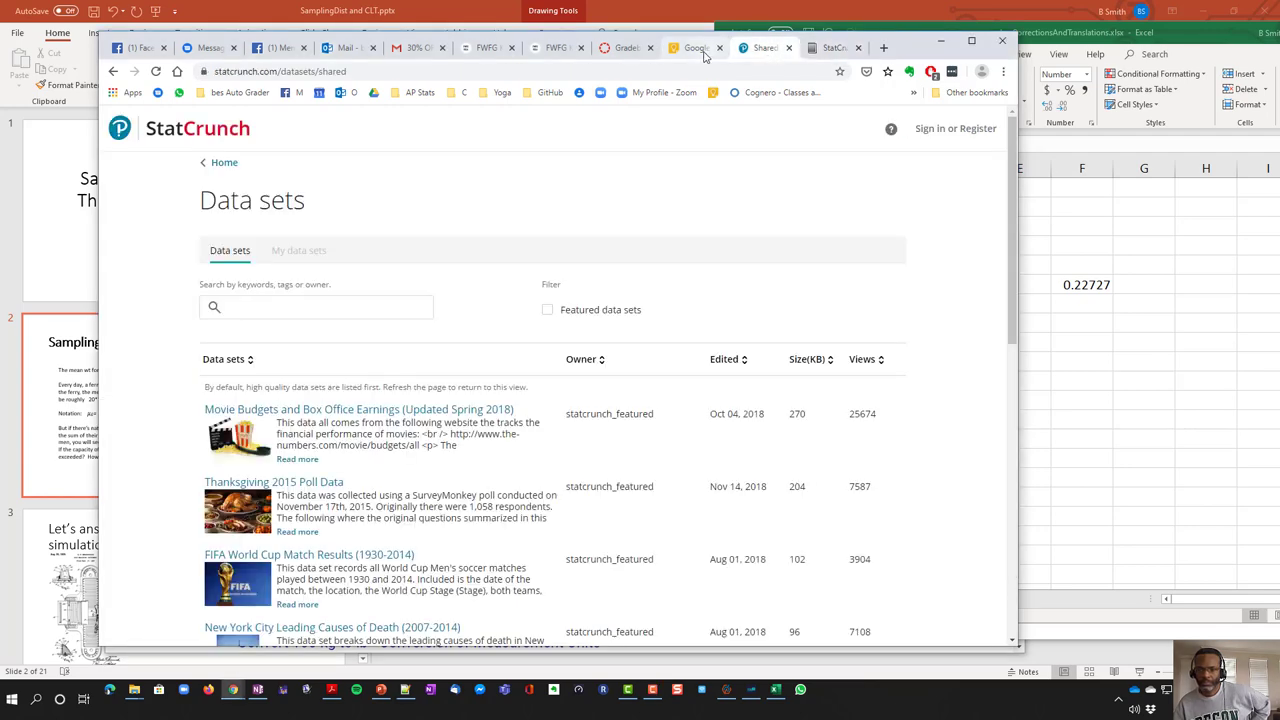
Go back, run a Google search for 'mylab', and close the StatCrunch tab
{"action": "left_click", "coordinate": [114, 71]}
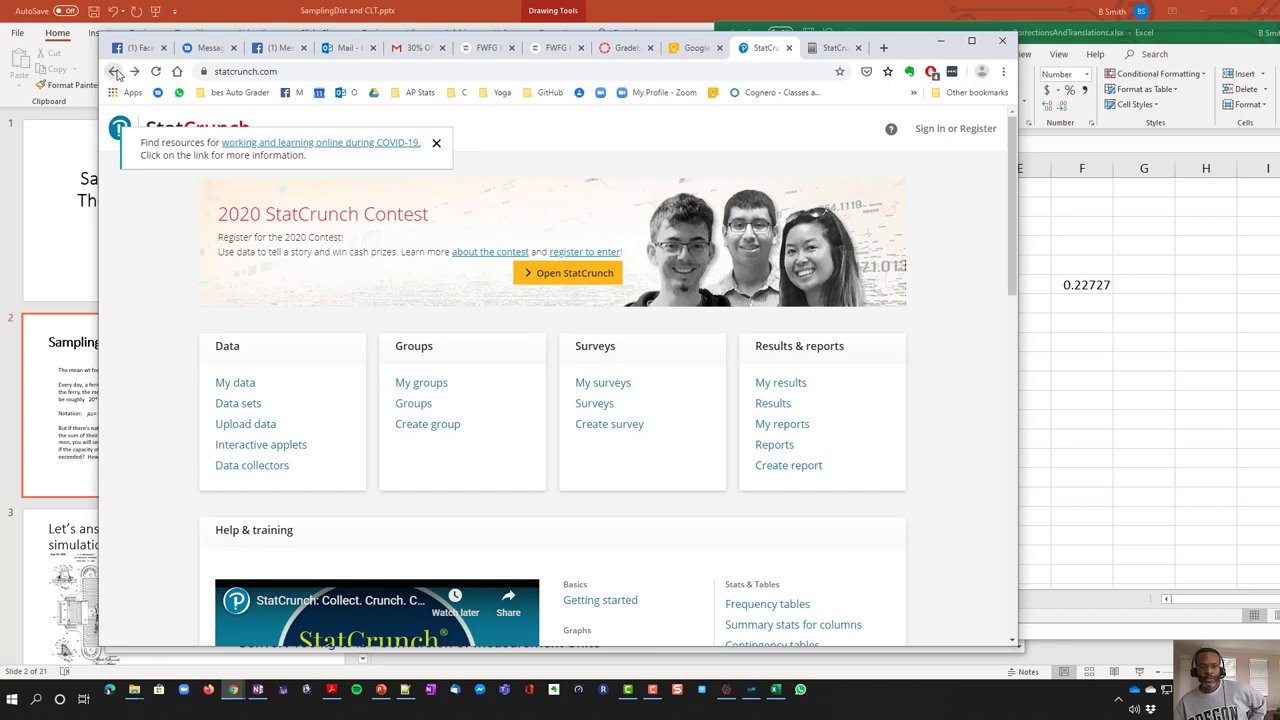
{"action": "left_click", "coordinate": [817, 72]}
{"action": "type", "text": "my"}
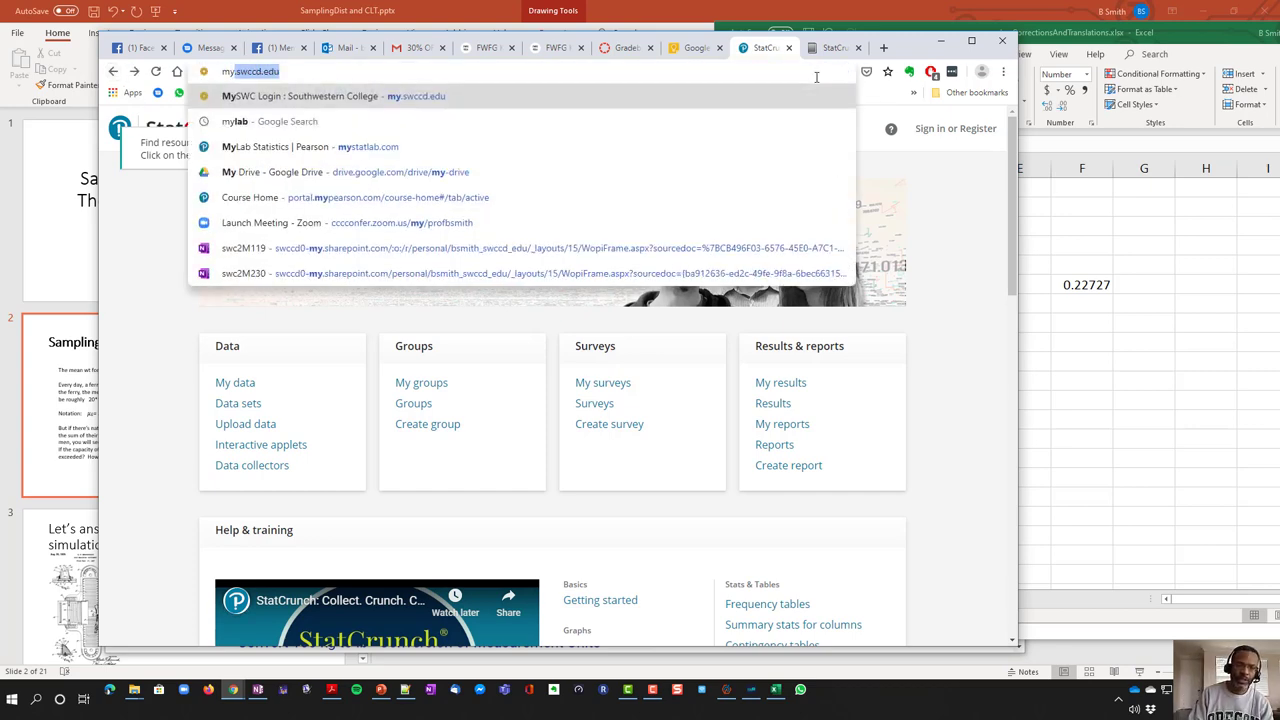
{"action": "type", "text": "lab"}
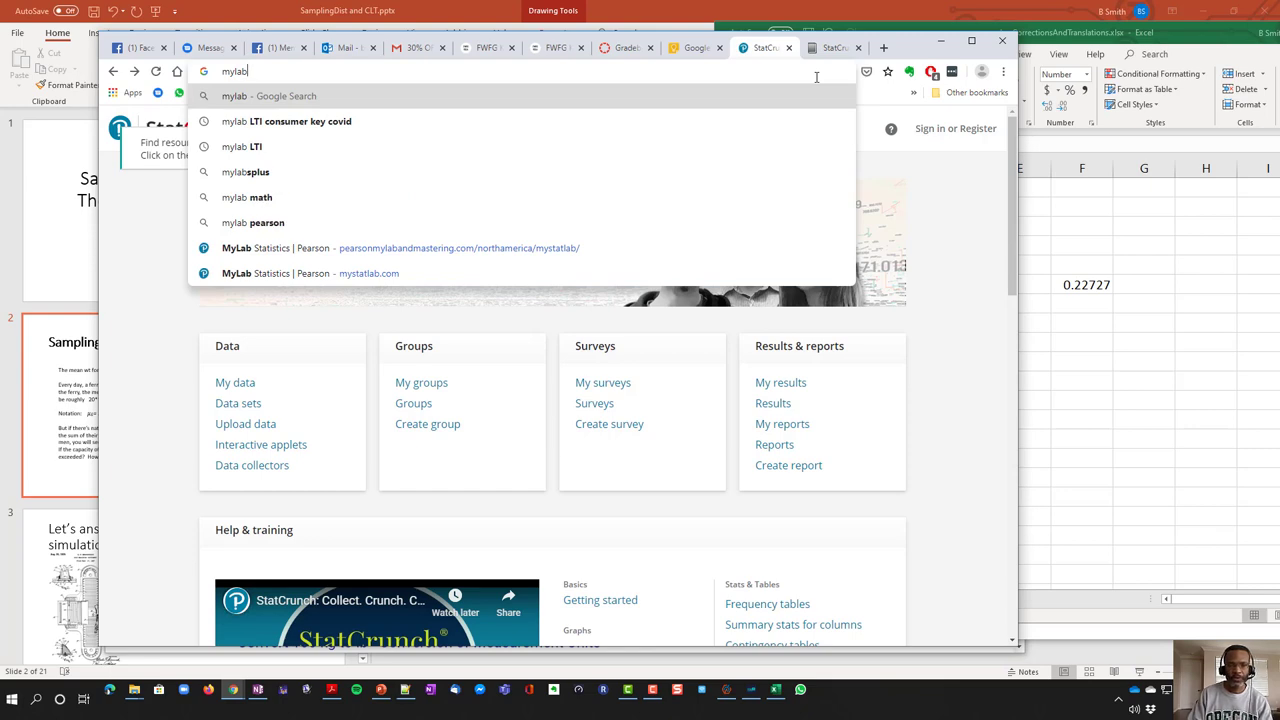
{"action": "key", "text": "Return"}
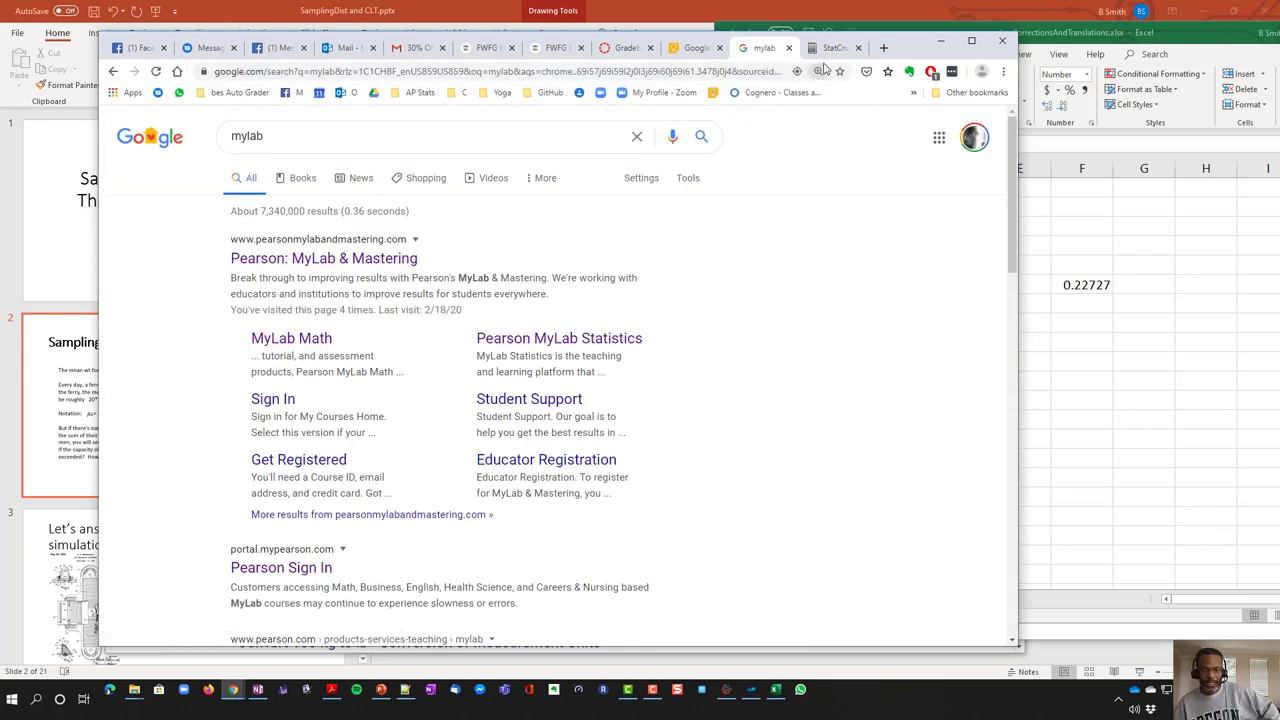
{"action": "left_click", "coordinate": [858, 47]}
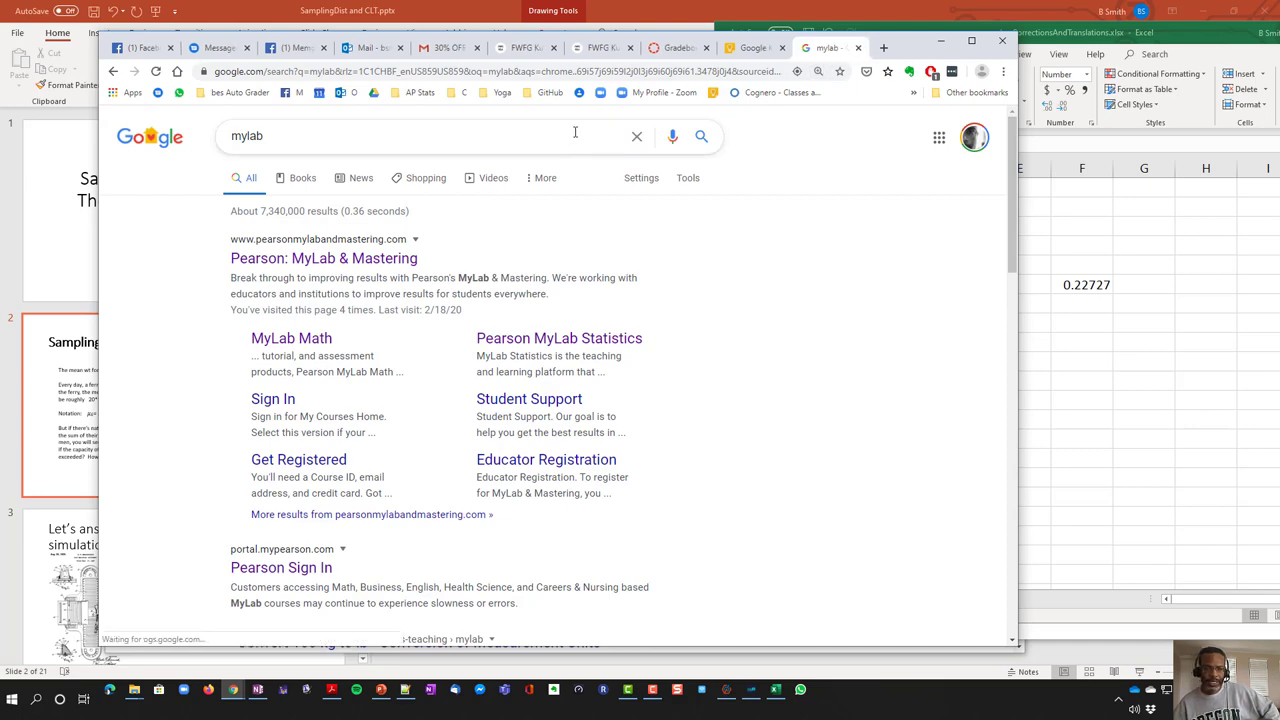
Sign in to Pearson MyLab, open Math 119 Sp 2020, and launch StatCrunch at 125% zoom
{"action": "left_click", "coordinate": [308, 340]}
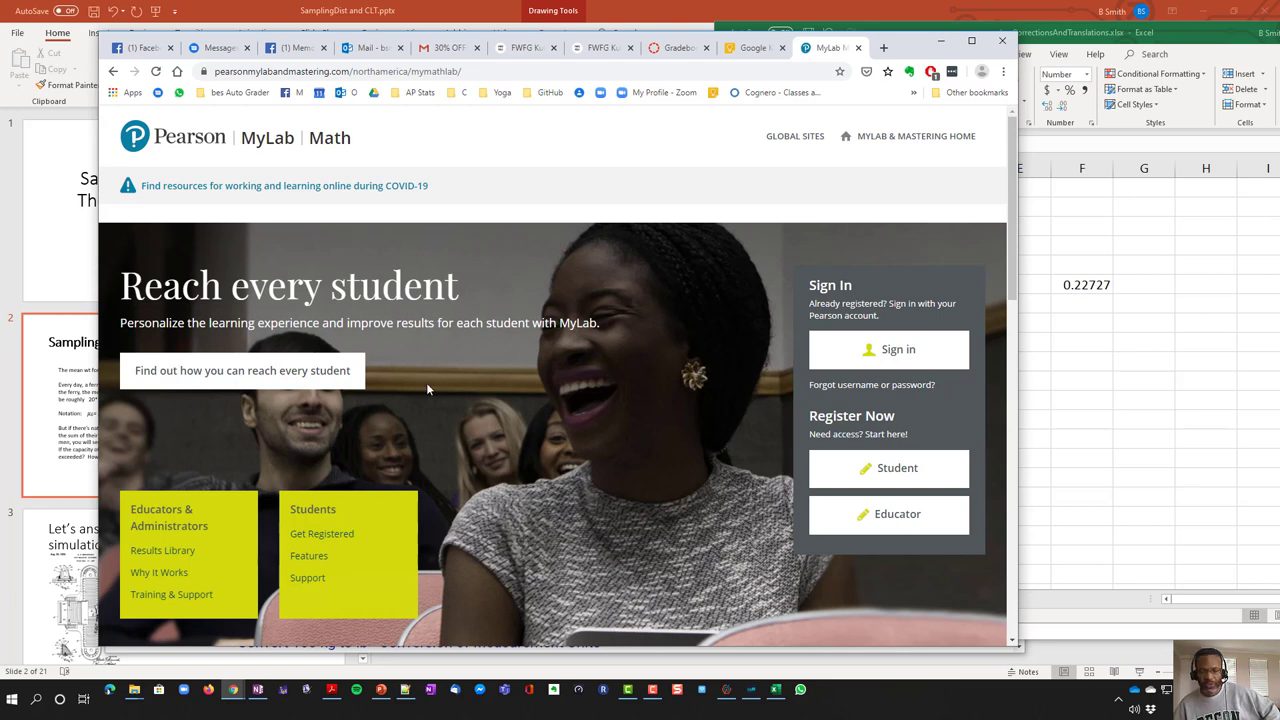
{"action": "left_click", "coordinate": [895, 358]}
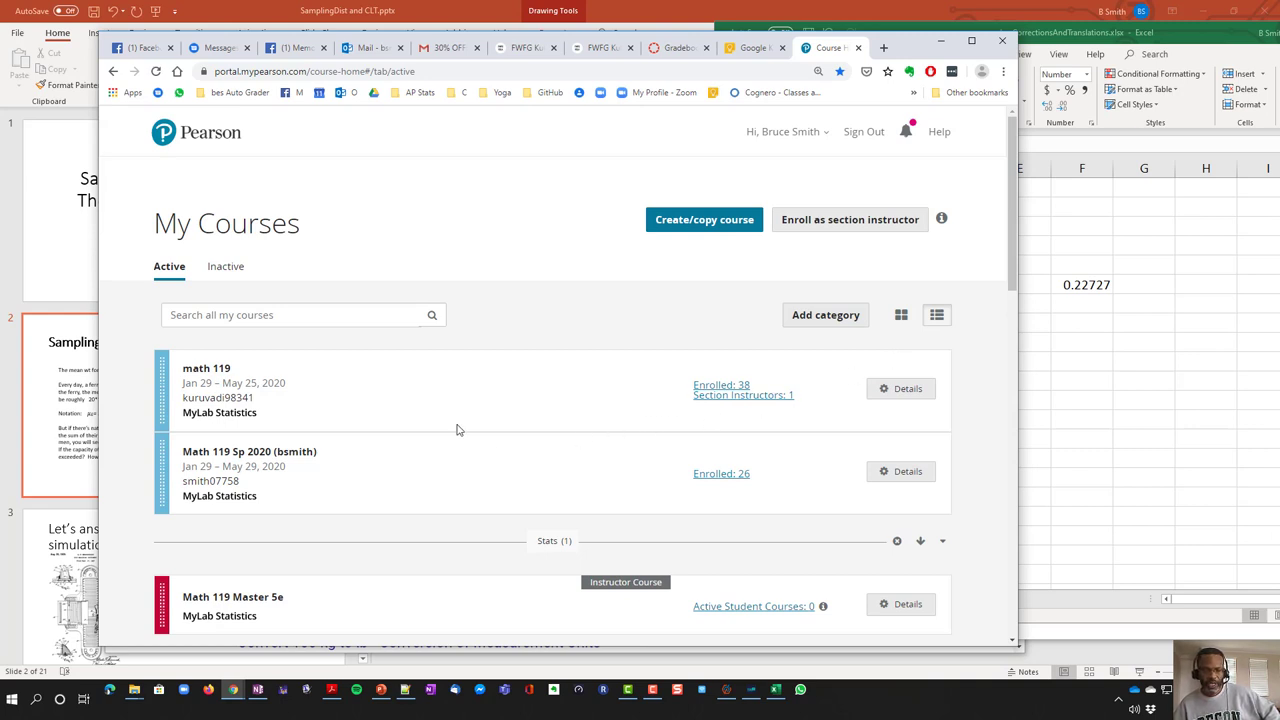
{"action": "left_click", "coordinate": [266, 456]}
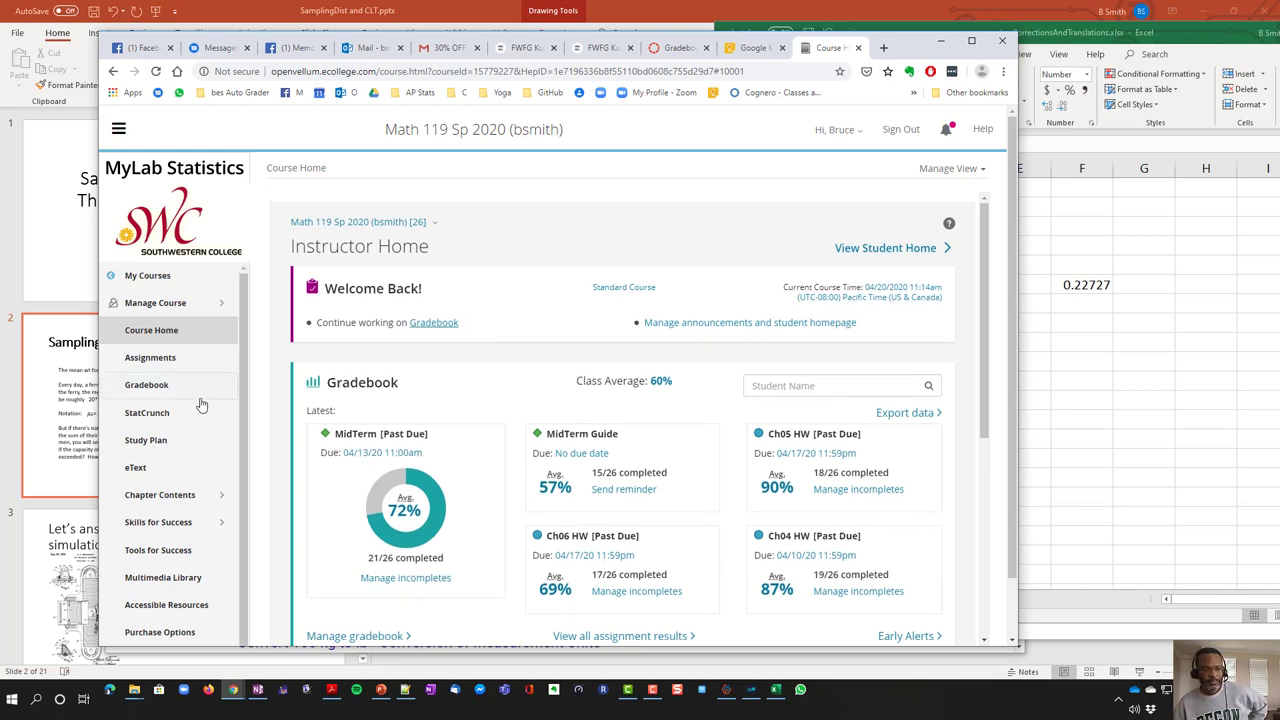
{"action": "left_click", "coordinate": [171, 413]}
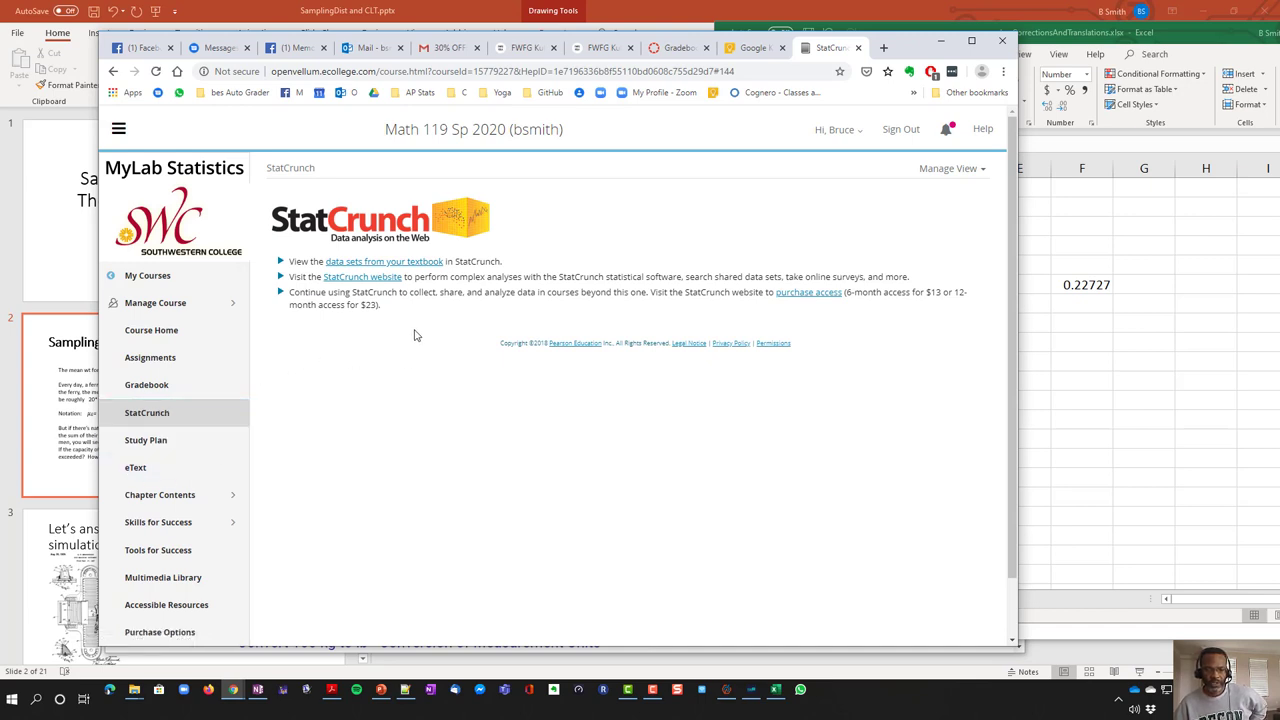
{"action": "key", "text": "ctrl+plus"}
{"action": "key", "text": "ctrl+plus"}
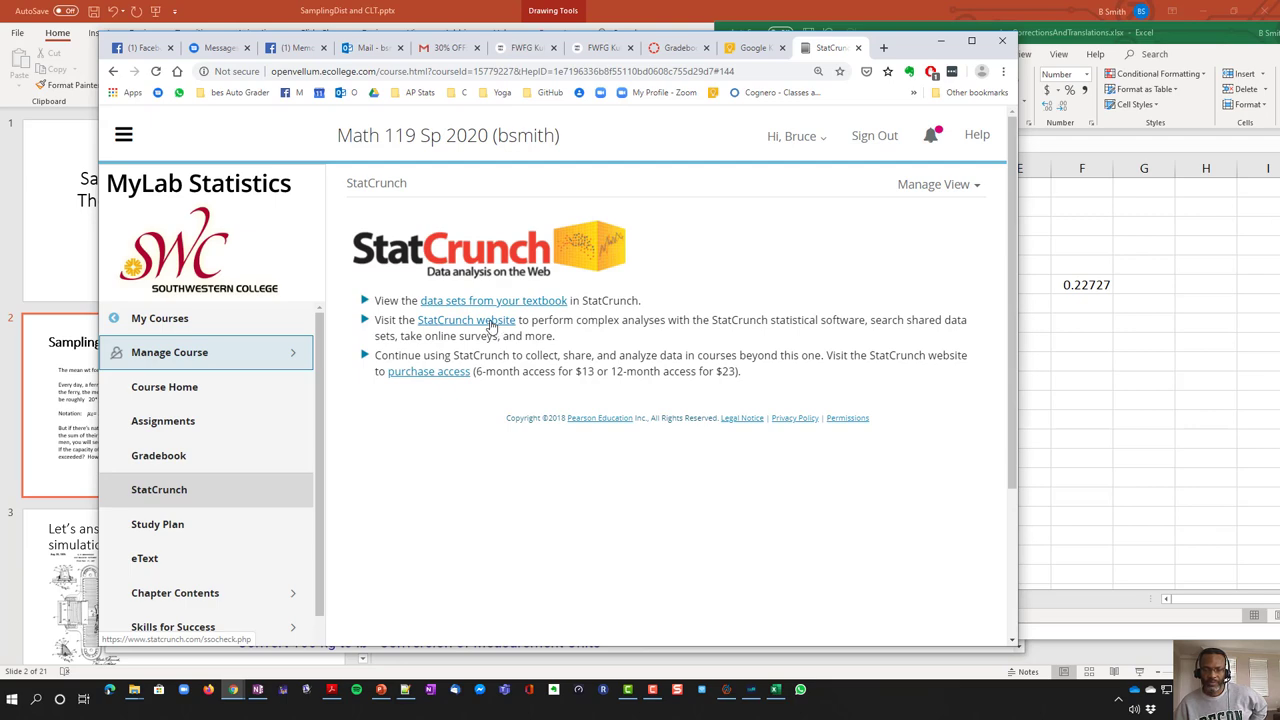
{"action": "left_click", "coordinate": [491, 326]}
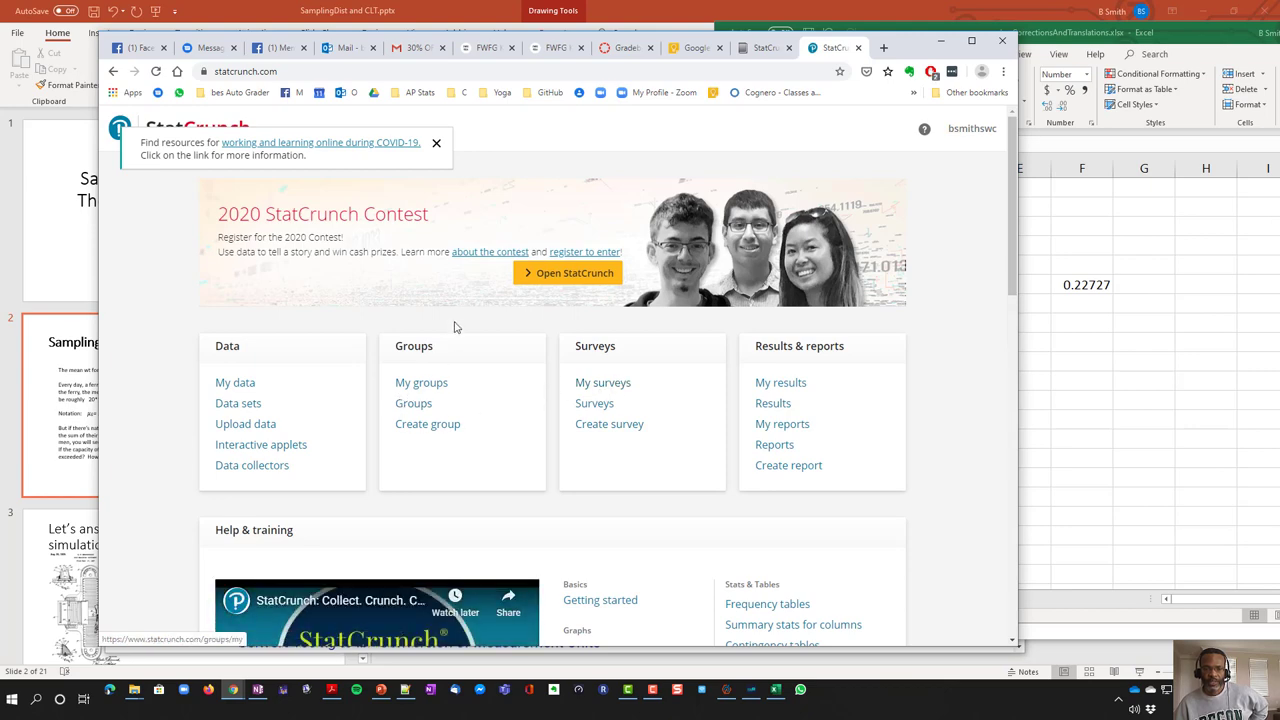
Switch to the statcrunch.com tab and open its Upload data page
{"action": "left_click", "coordinate": [764, 47]}
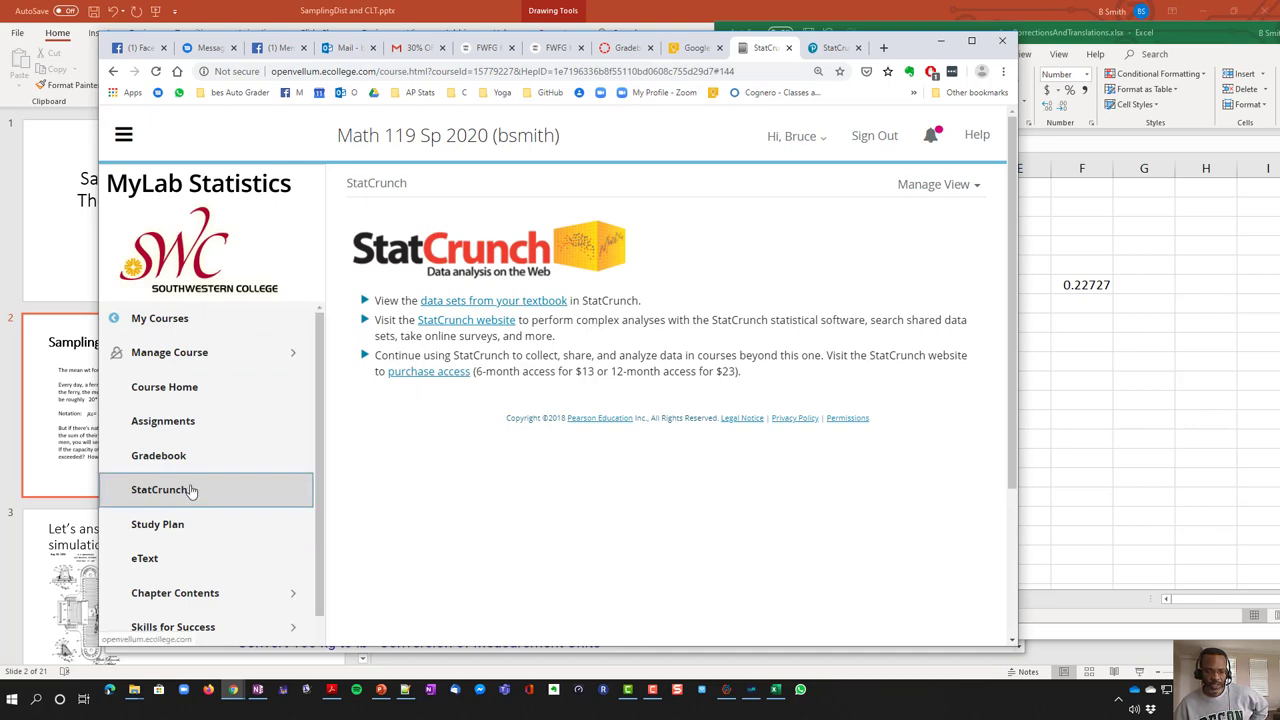
{"action": "left_click", "coordinate": [831, 49]}
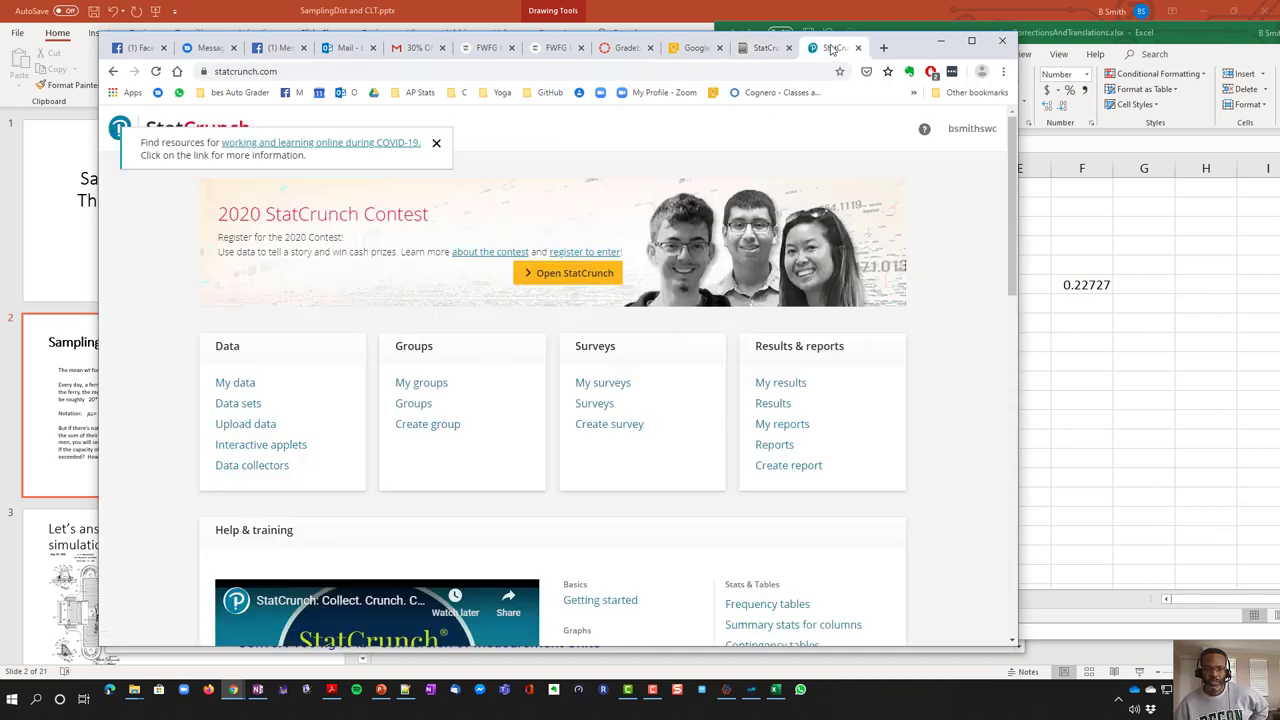
{"action": "left_click", "coordinate": [246, 424]}
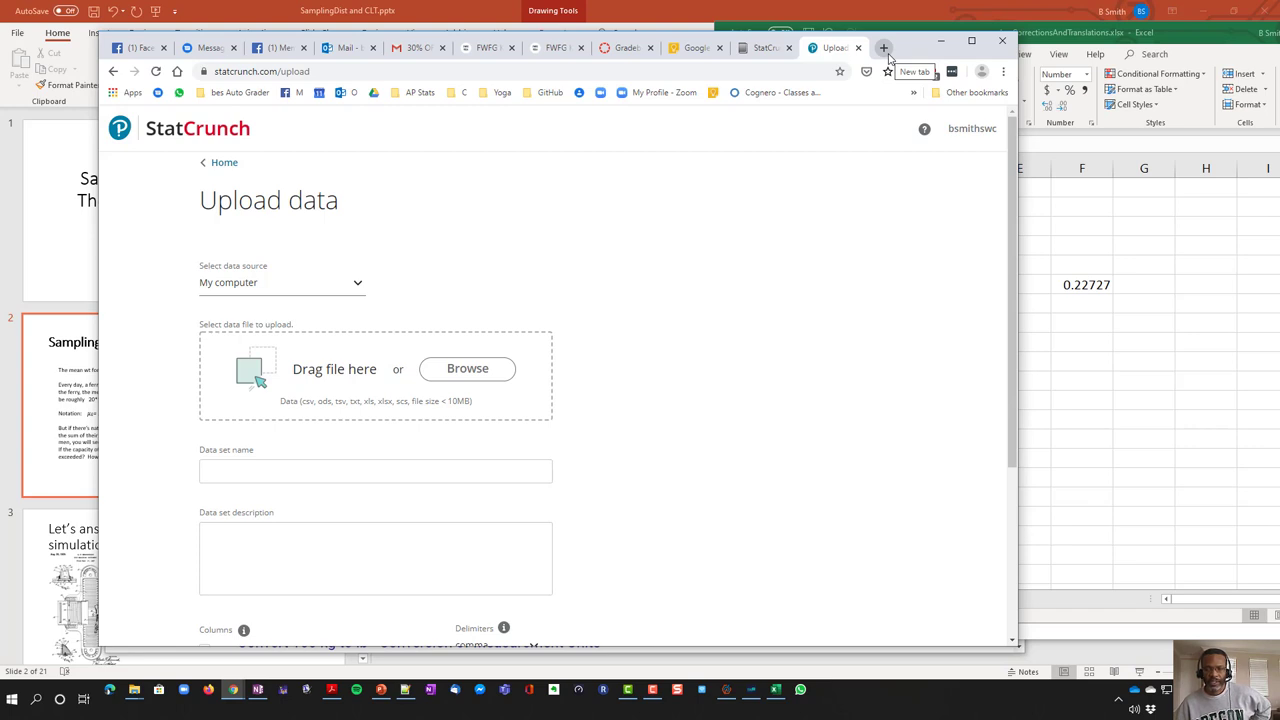
Open Google Drive in a new tab, enter the starred m119 folder, and select MHEALTH.xls
{"action": "left_click", "coordinate": [884, 48]}
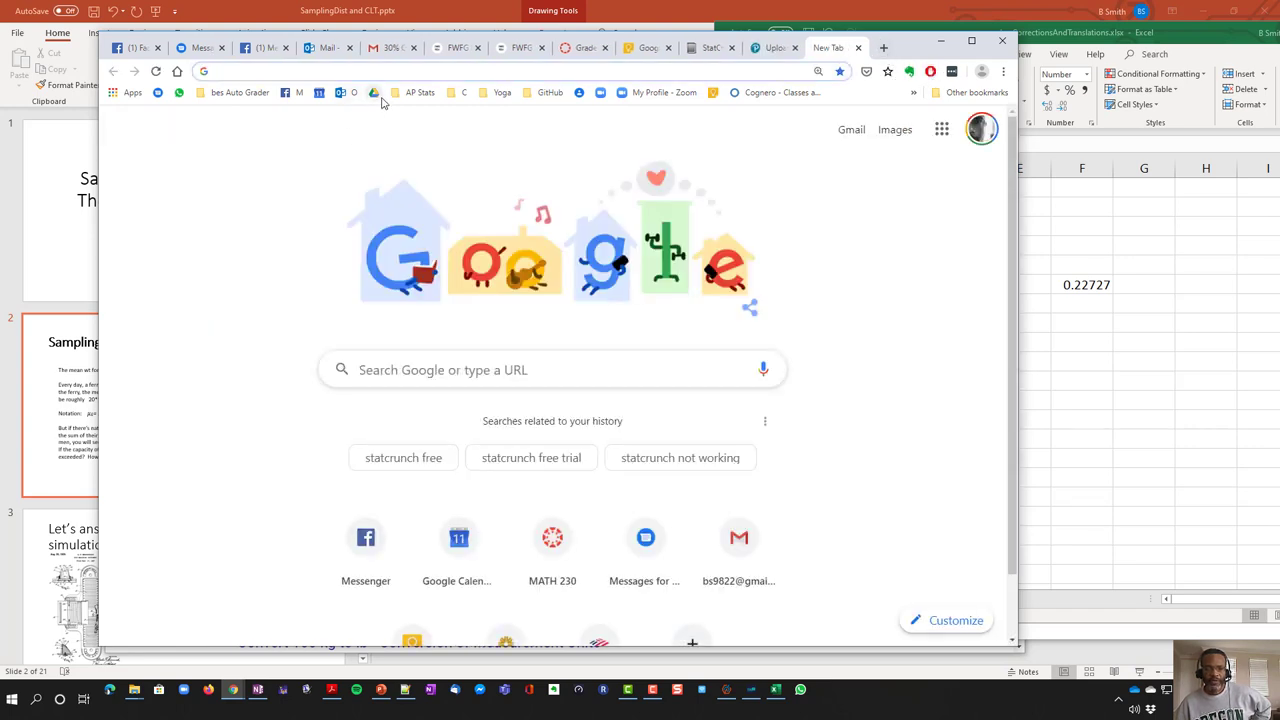
{"action": "left_click", "coordinate": [373, 92]}
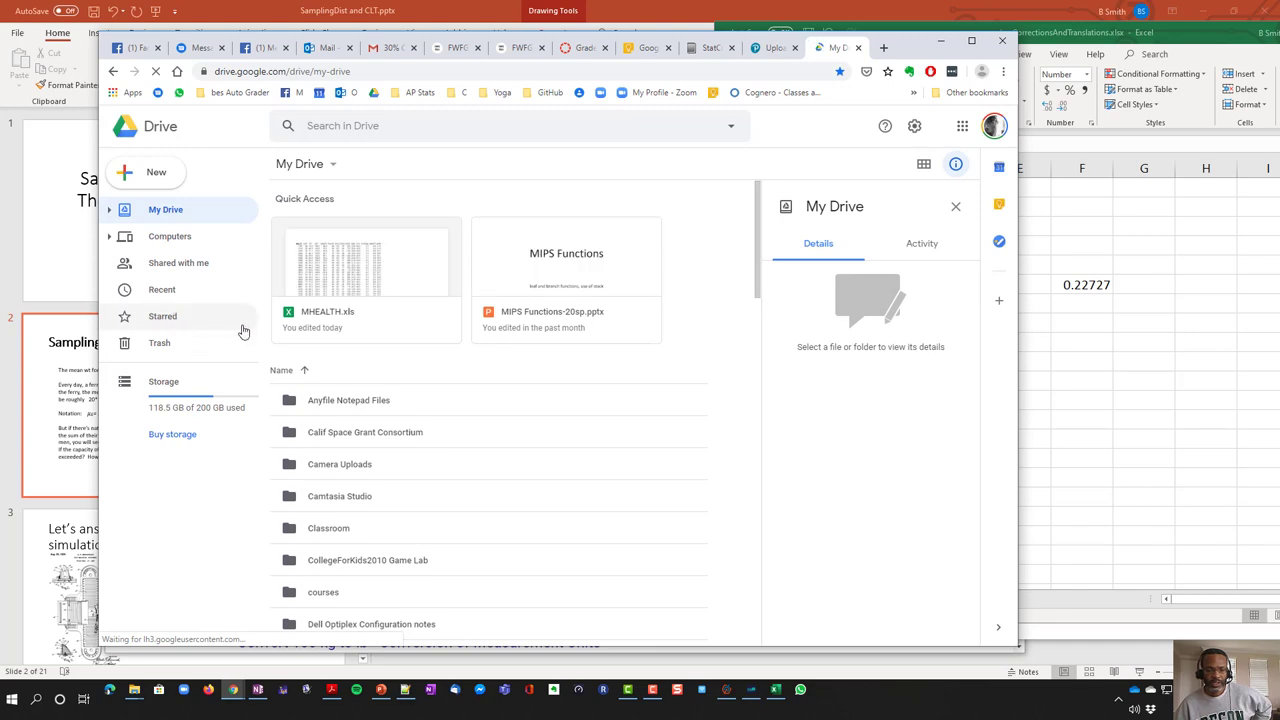
{"action": "left_click", "coordinate": [162, 316]}
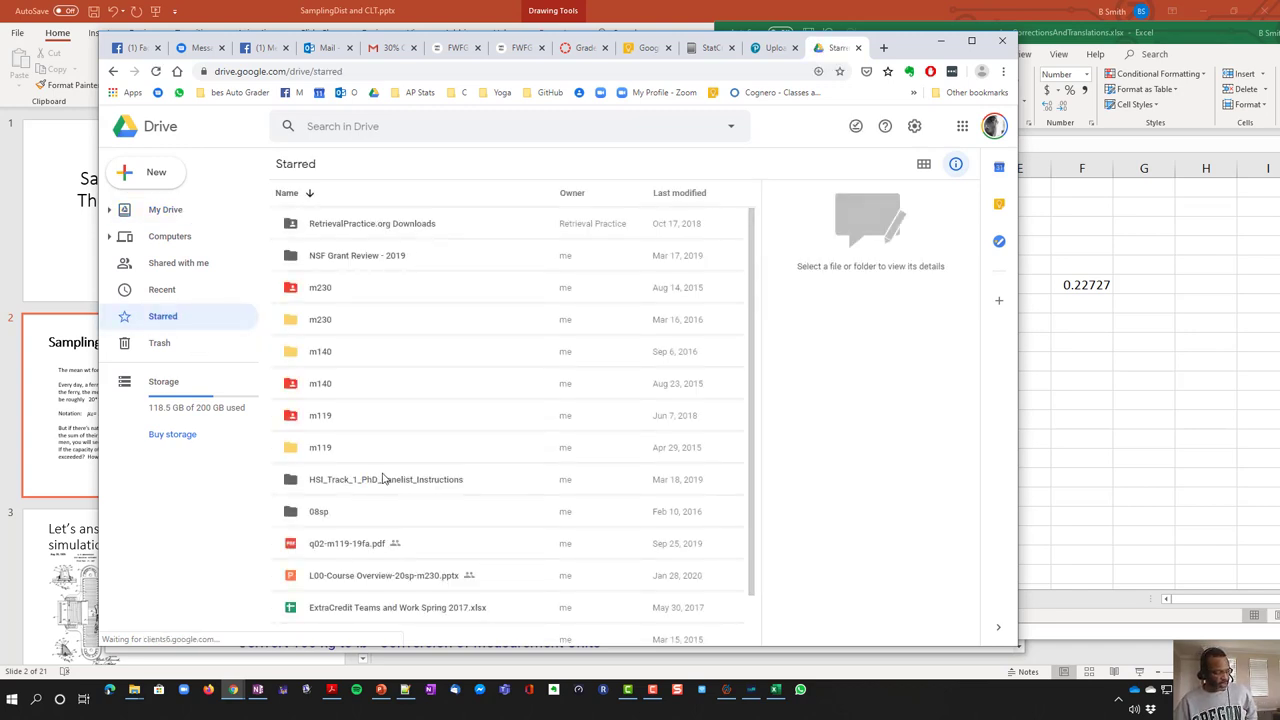
{"action": "double_click", "coordinate": [356, 416]}
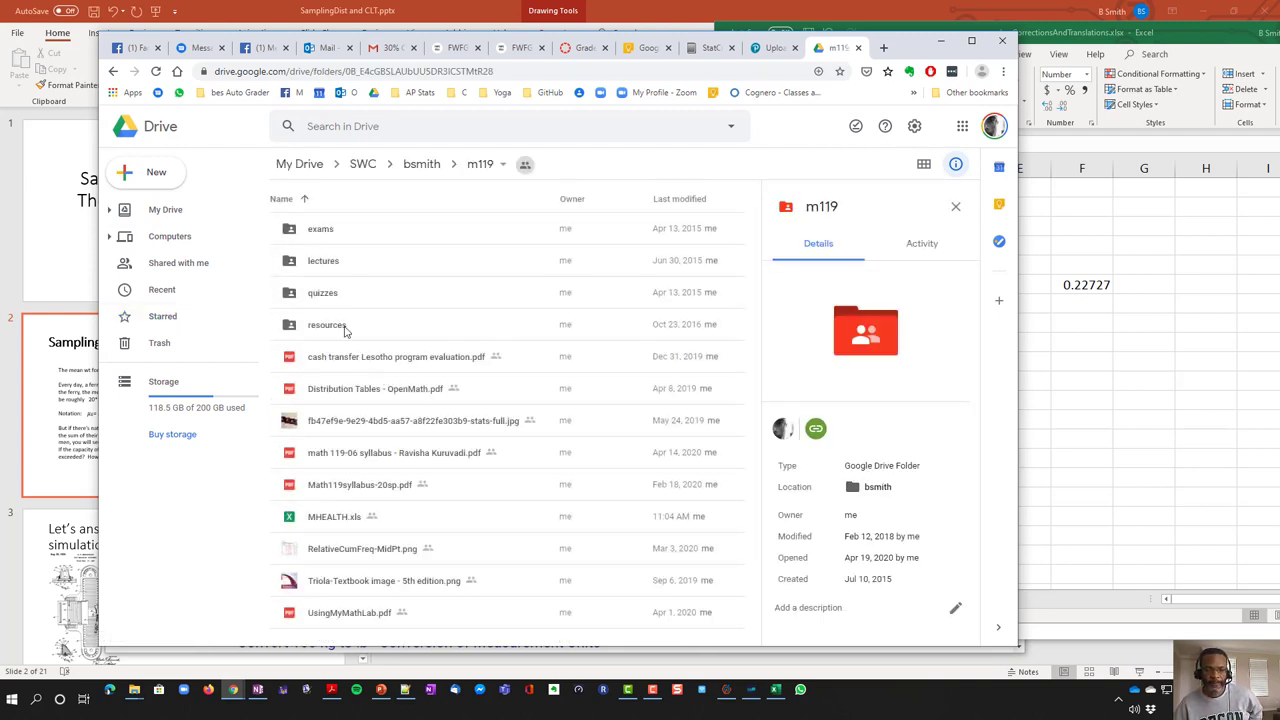
{"action": "left_click", "coordinate": [368, 516]}
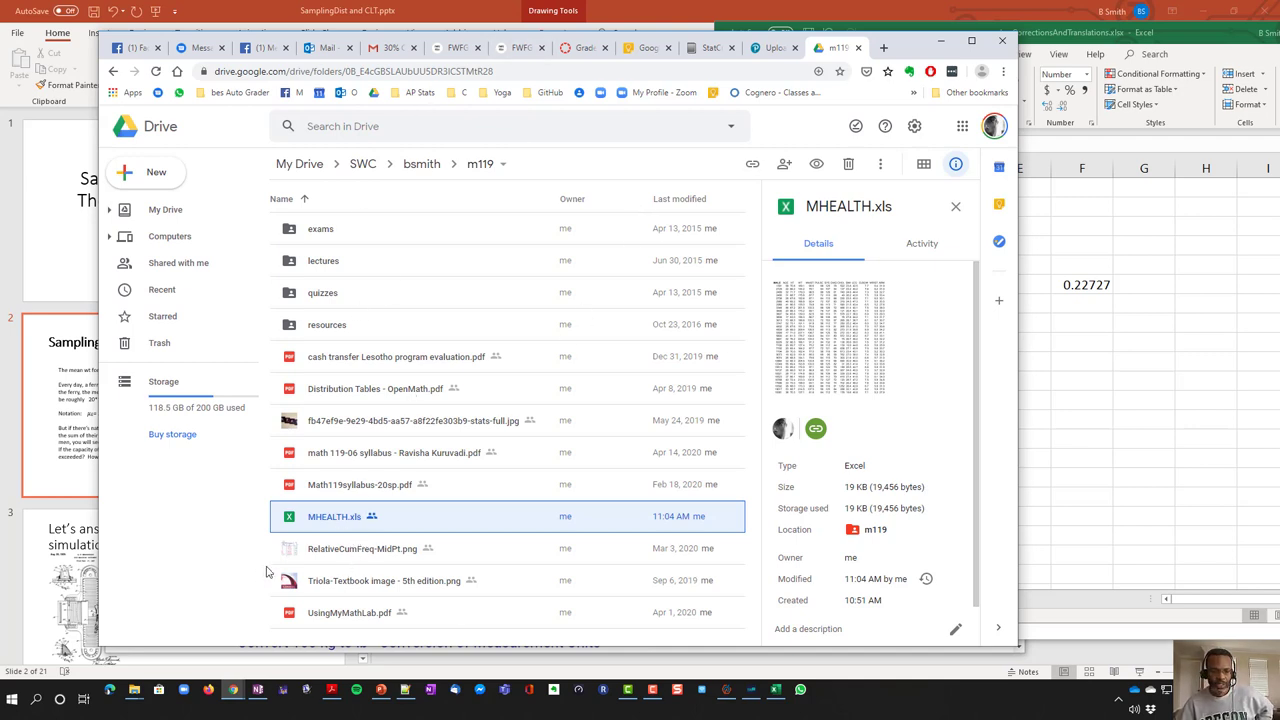
Preview and zoom into Math119syllabus-20sp.pdf, check its Drive link, then close the preview
{"action": "double_click", "coordinate": [360, 486]}
{"action": "scroll", "coordinate": [416, 564], "scroll_direction": "down", "scroll_amount": 2}
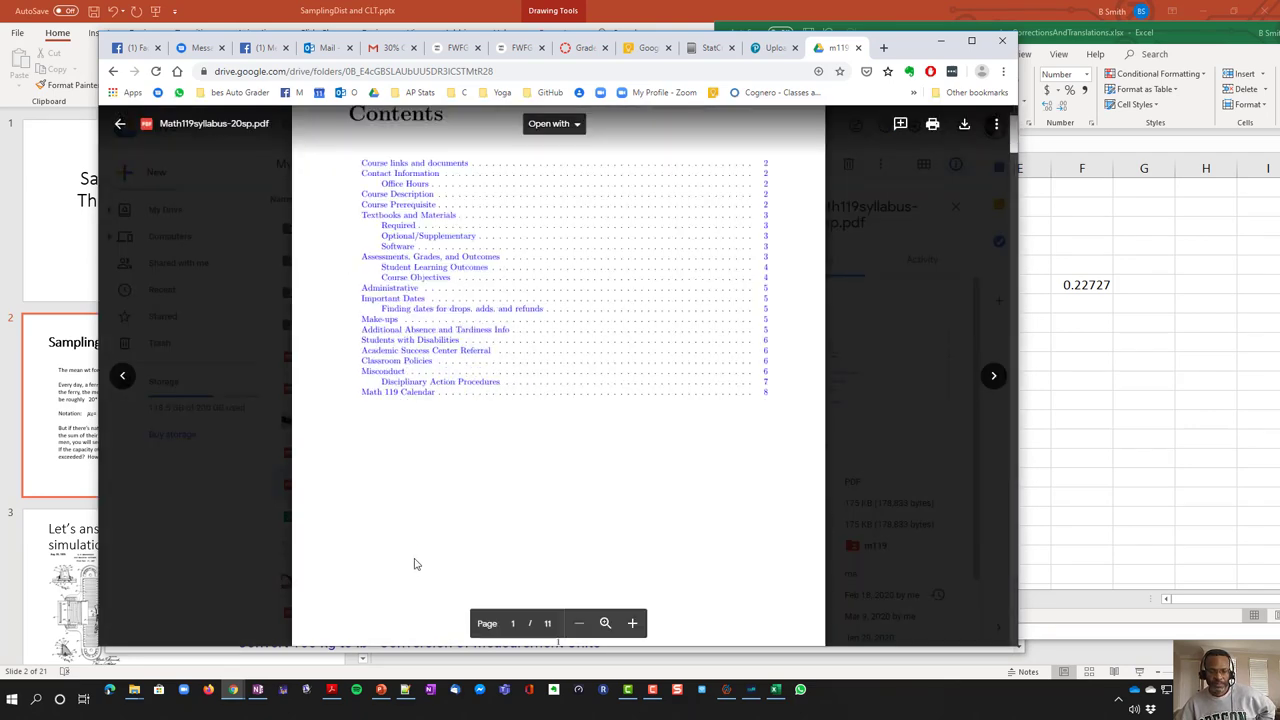
{"action": "scroll", "coordinate": [416, 564], "scroll_direction": "down", "scroll_amount": 5}
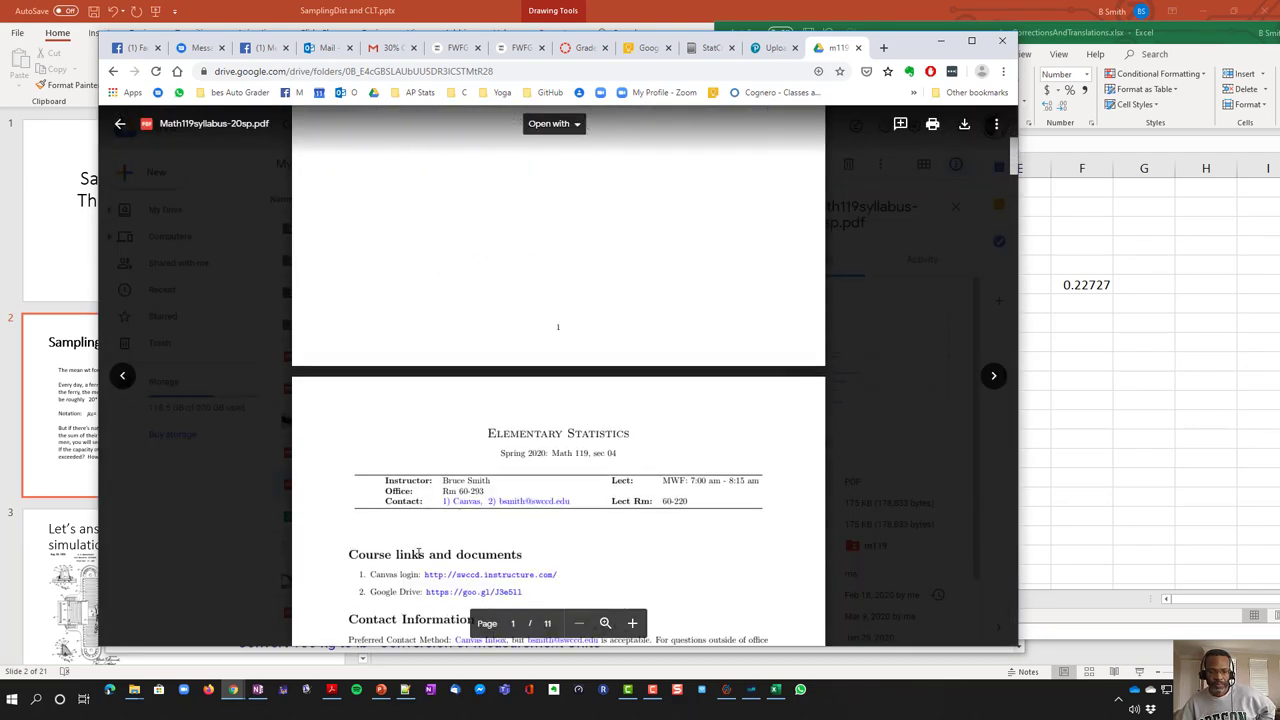
{"action": "left_click", "coordinate": [633, 623]}
{"action": "left_click", "coordinate": [633, 623]}
{"action": "left_click", "coordinate": [633, 623]}
{"action": "left_click", "coordinate": [633, 623]}
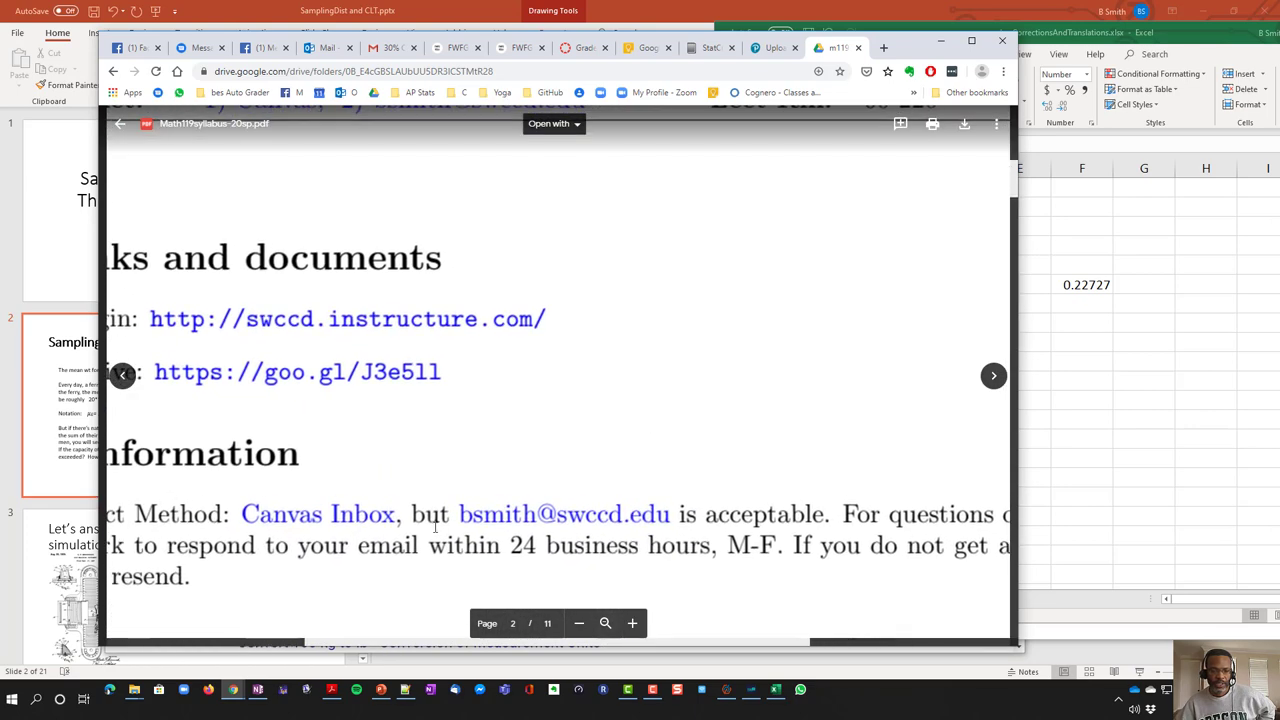
{"action": "scroll", "coordinate": [380, 606], "scroll_direction": "left", "scroll_amount": 3}
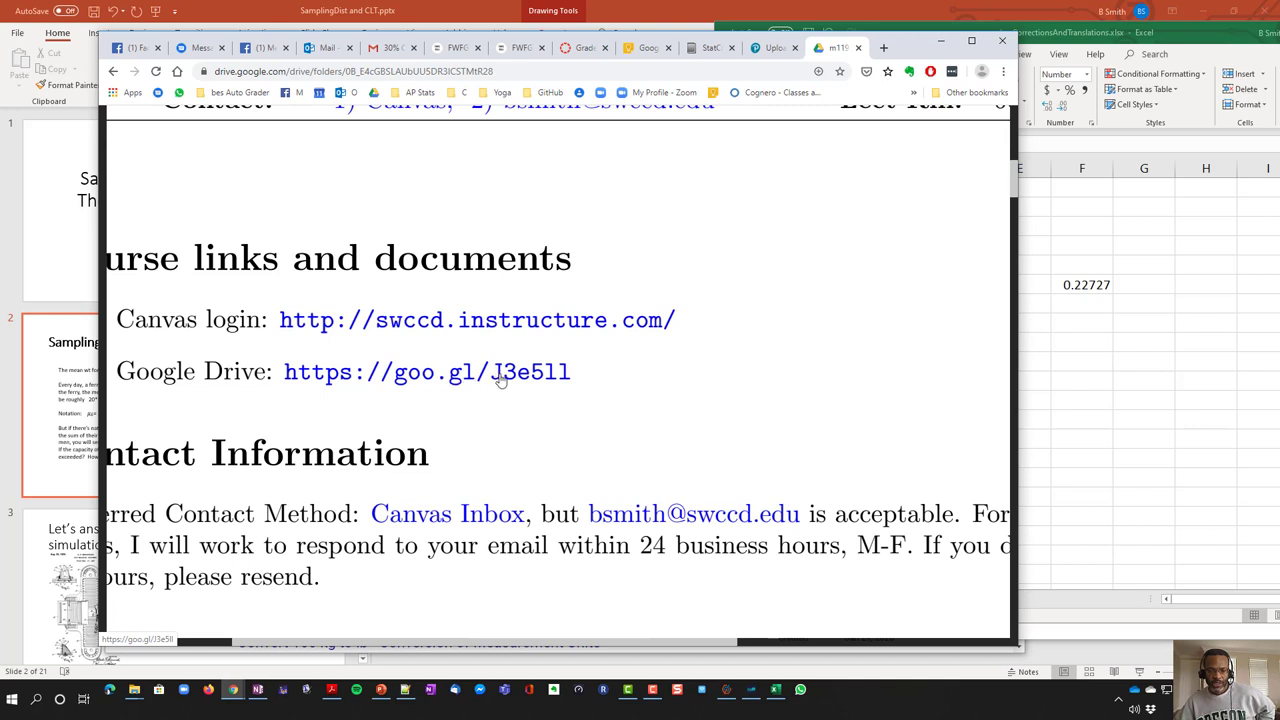
{"action": "left_click", "coordinate": [556, 380]}
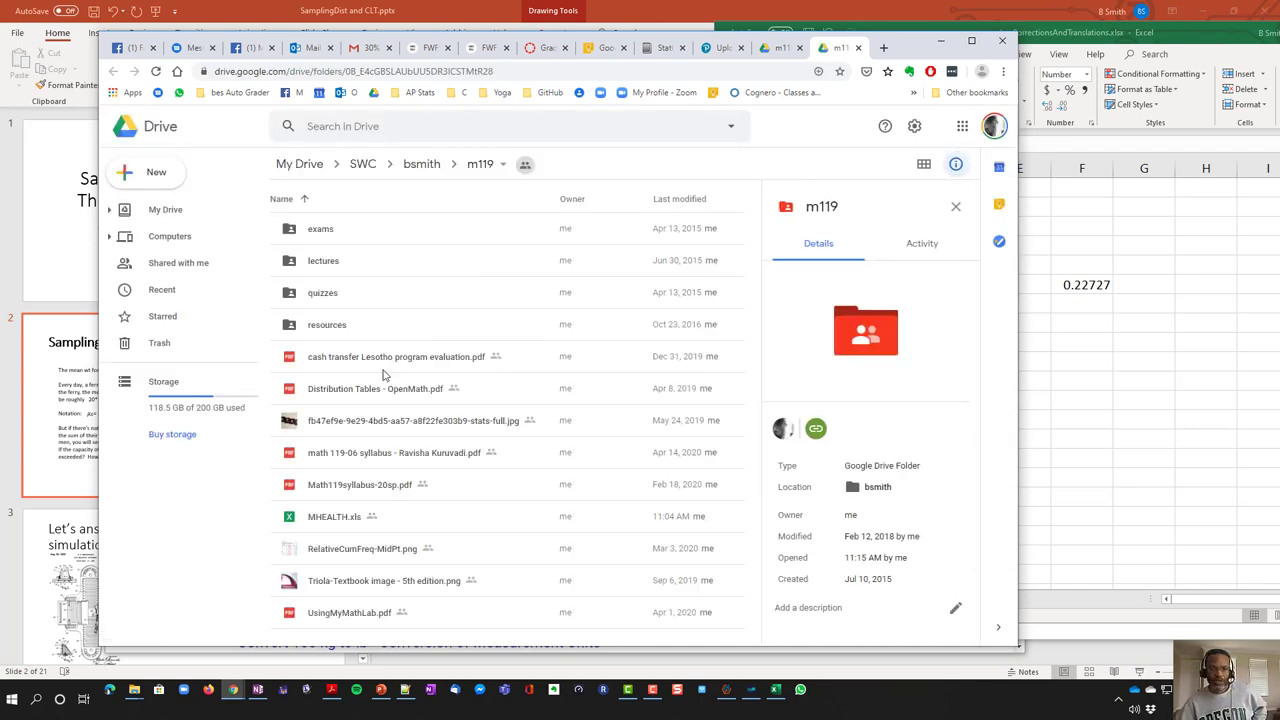
{"action": "left_click", "coordinate": [858, 47]}
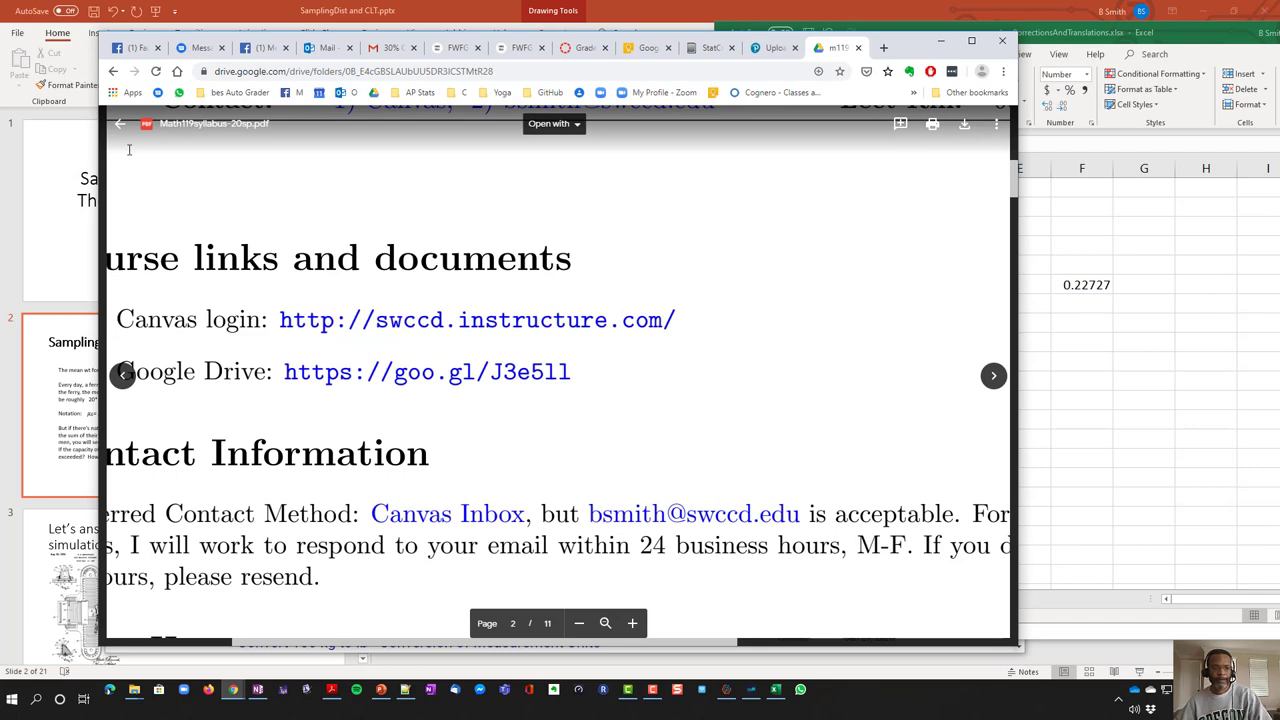
{"action": "left_click", "coordinate": [120, 124]}
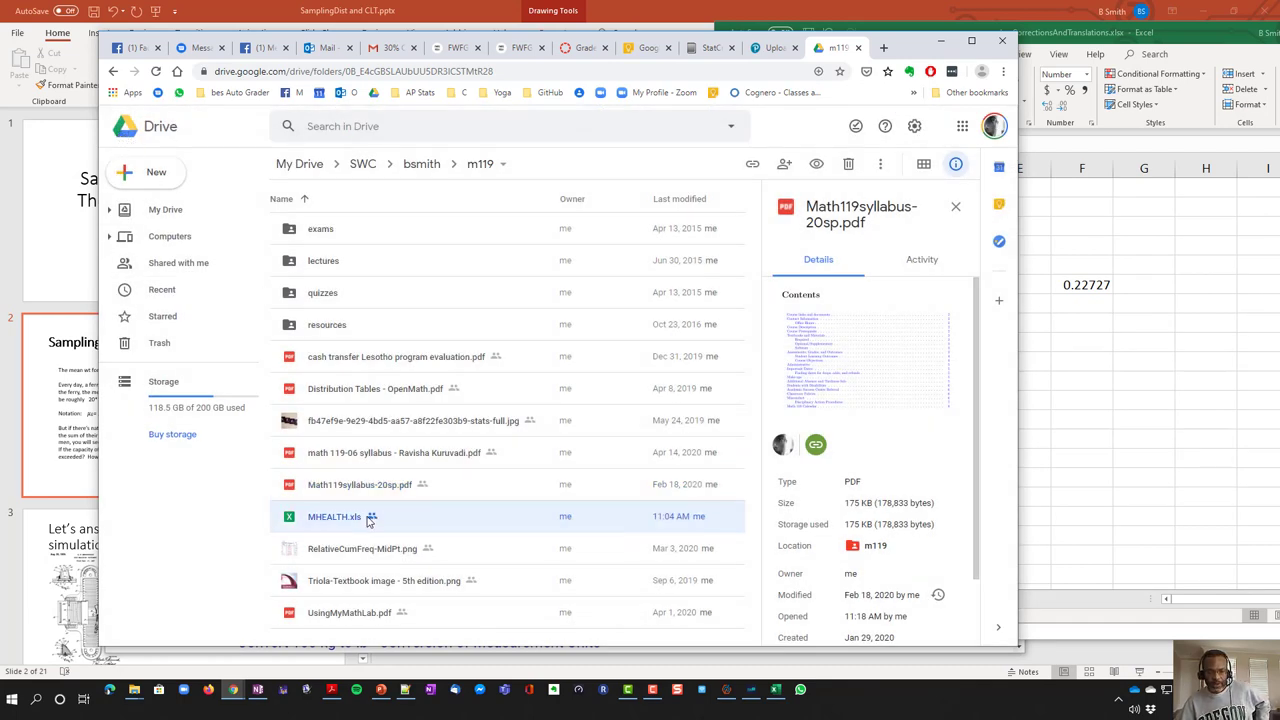
Download MHEALTH.xls from Drive and save it to the Desktop
{"action": "right_click", "coordinate": [329, 519]}
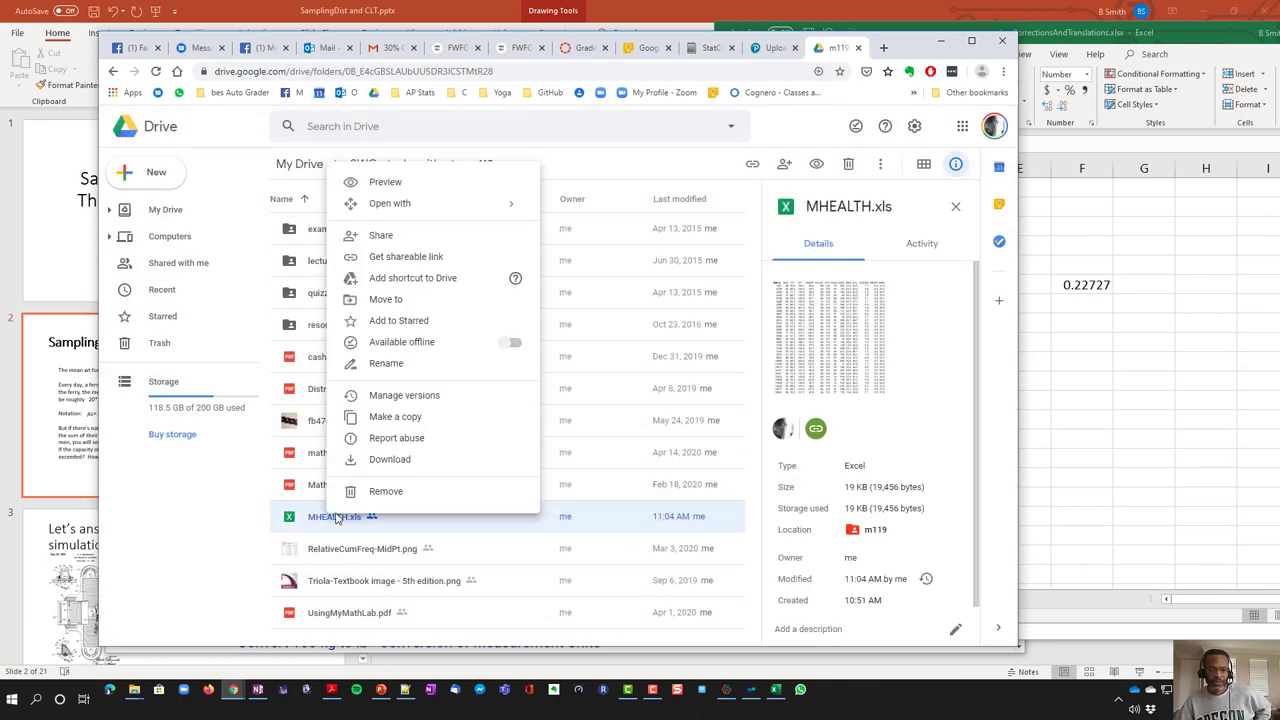
{"action": "left_click", "coordinate": [400, 465]}
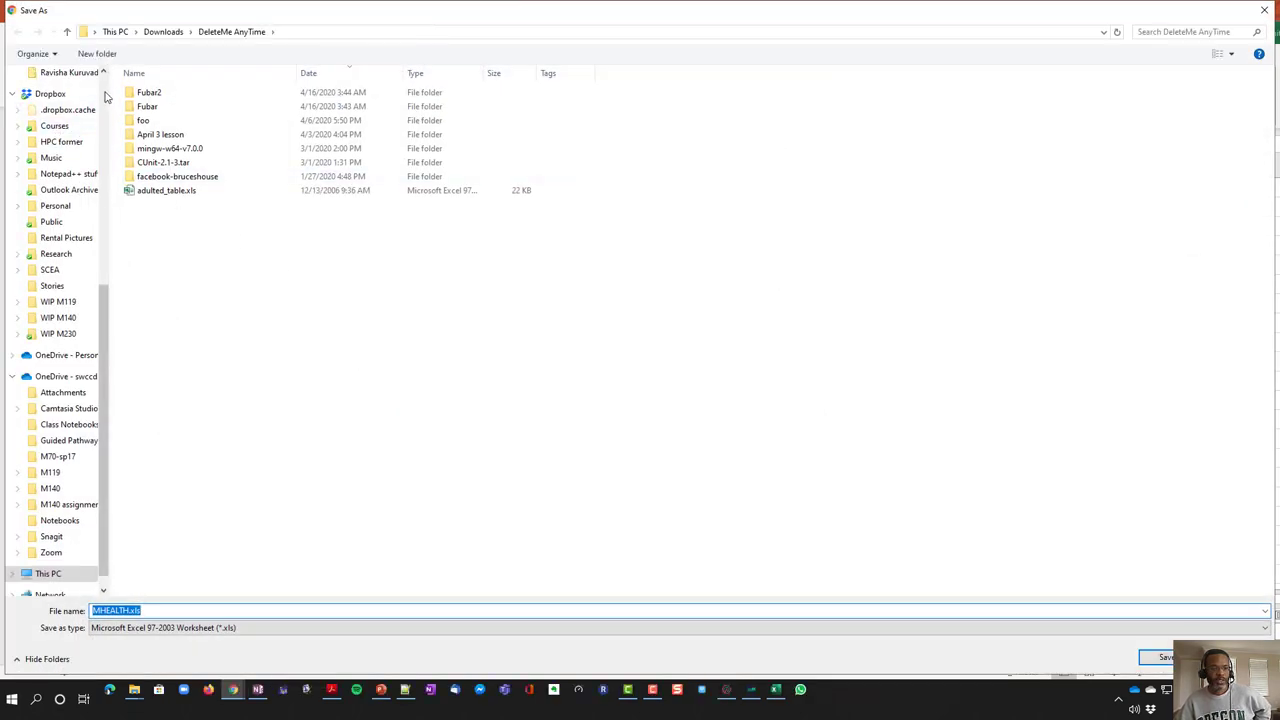
{"action": "scroll", "coordinate": [107, 95], "scroll_direction": "up", "scroll_amount": 8}
{"action": "left_click", "coordinate": [85, 99]}
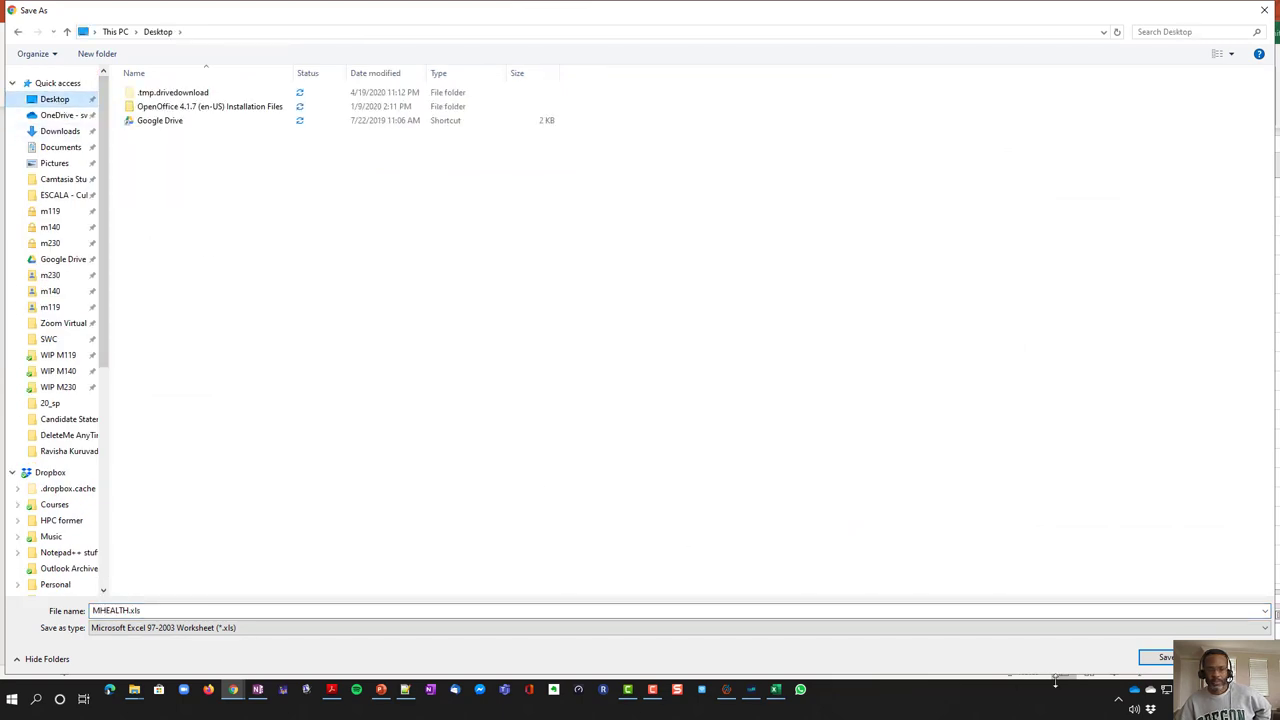
{"action": "left_click", "coordinate": [1145, 657]}
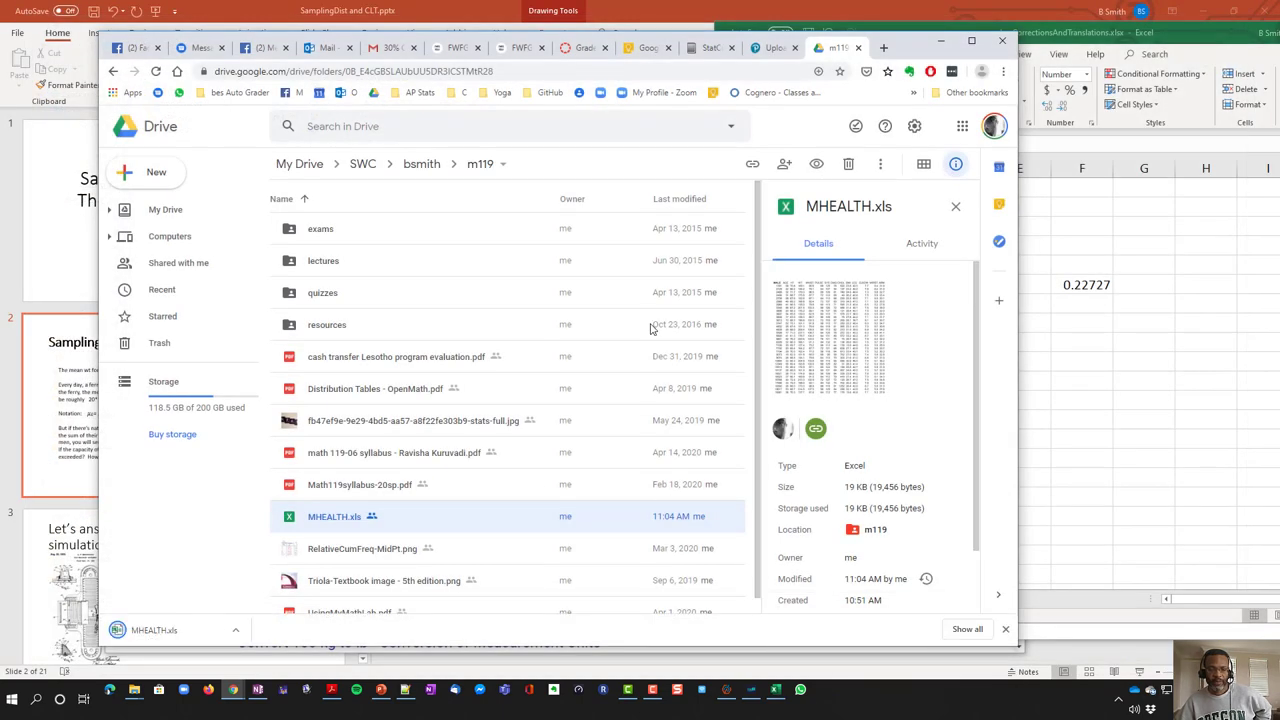
Show the downloaded MHEALTH.xls in its Desktop folder
{"action": "left_click", "coordinate": [775, 48]}
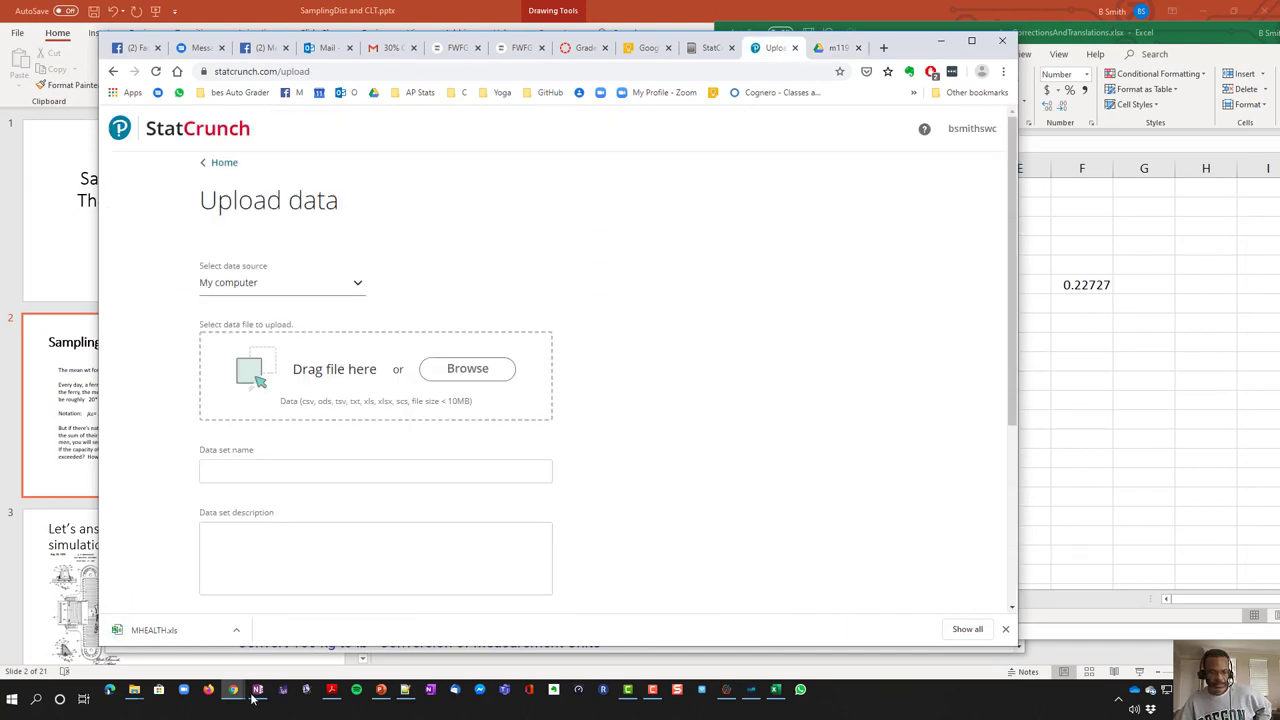
{"action": "left_click", "coordinate": [236, 630]}
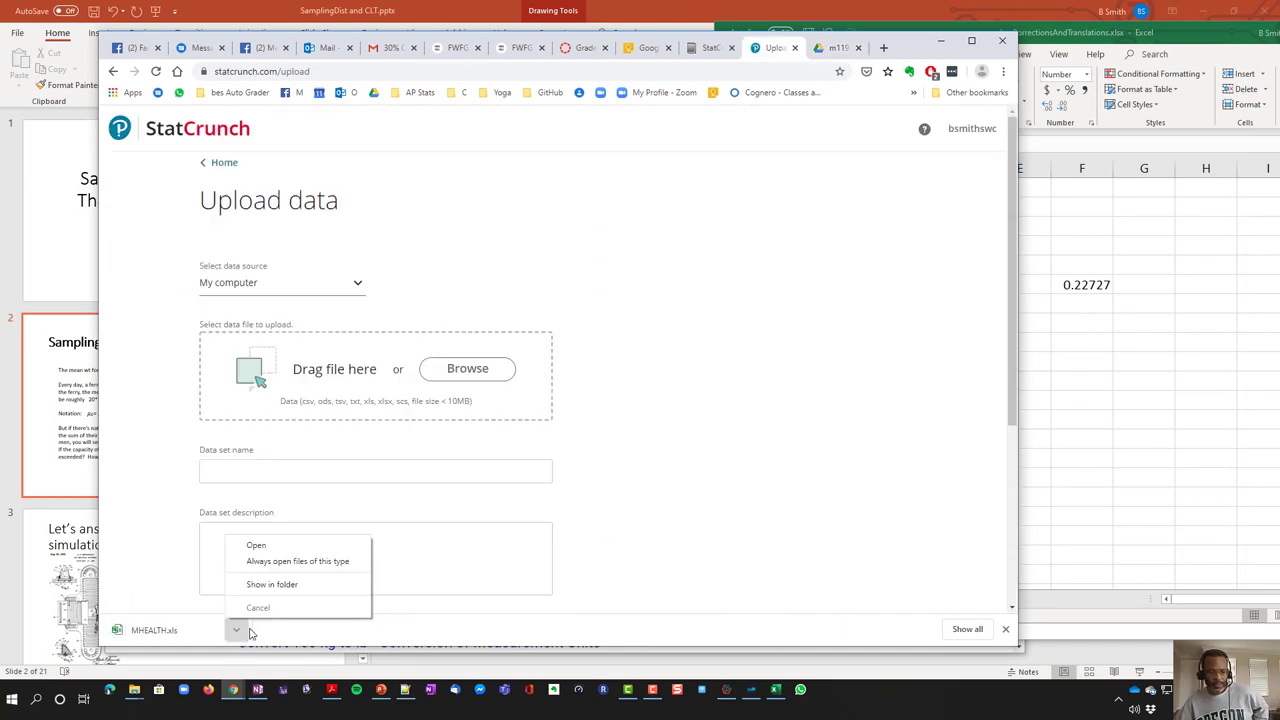
{"action": "left_click", "coordinate": [303, 585]}
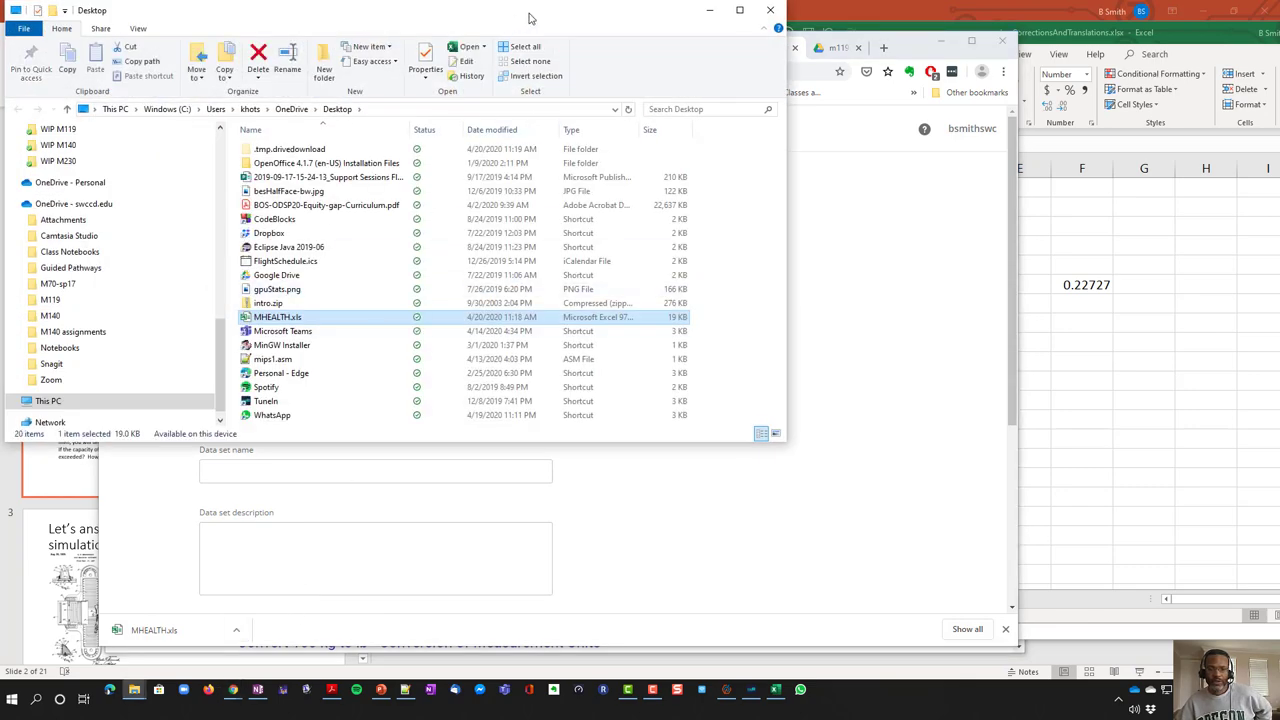
Drag MHEALTH.xls from File Explorer onto StatCrunch's 'Drag file here' drop zone
{"action": "left_click_drag", "start_coordinate": [563, 20], "coordinate": [1081, 225]}
{"action": "left_click_drag", "start_coordinate": [776, 524], "coordinate": [434, 374]}
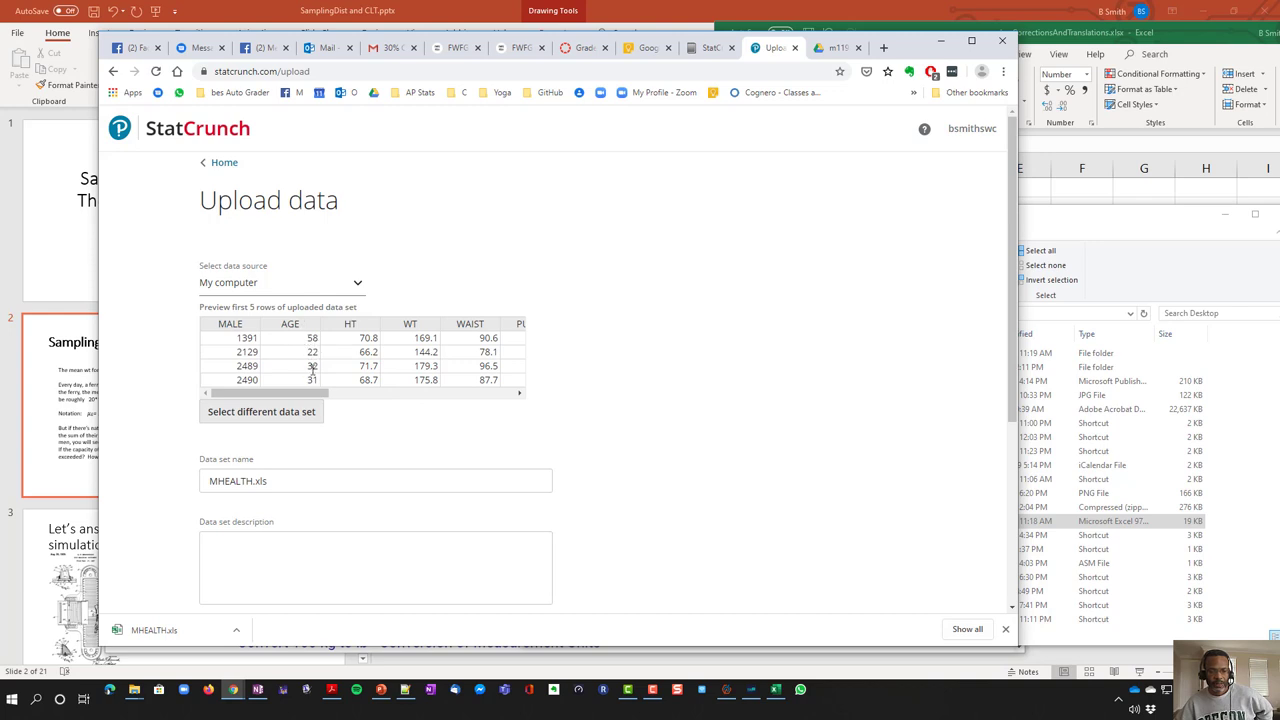
Browse the MHEALTH.xls data preview to bring the WT and later columns into view
{"action": "left_click", "coordinate": [518, 394]}
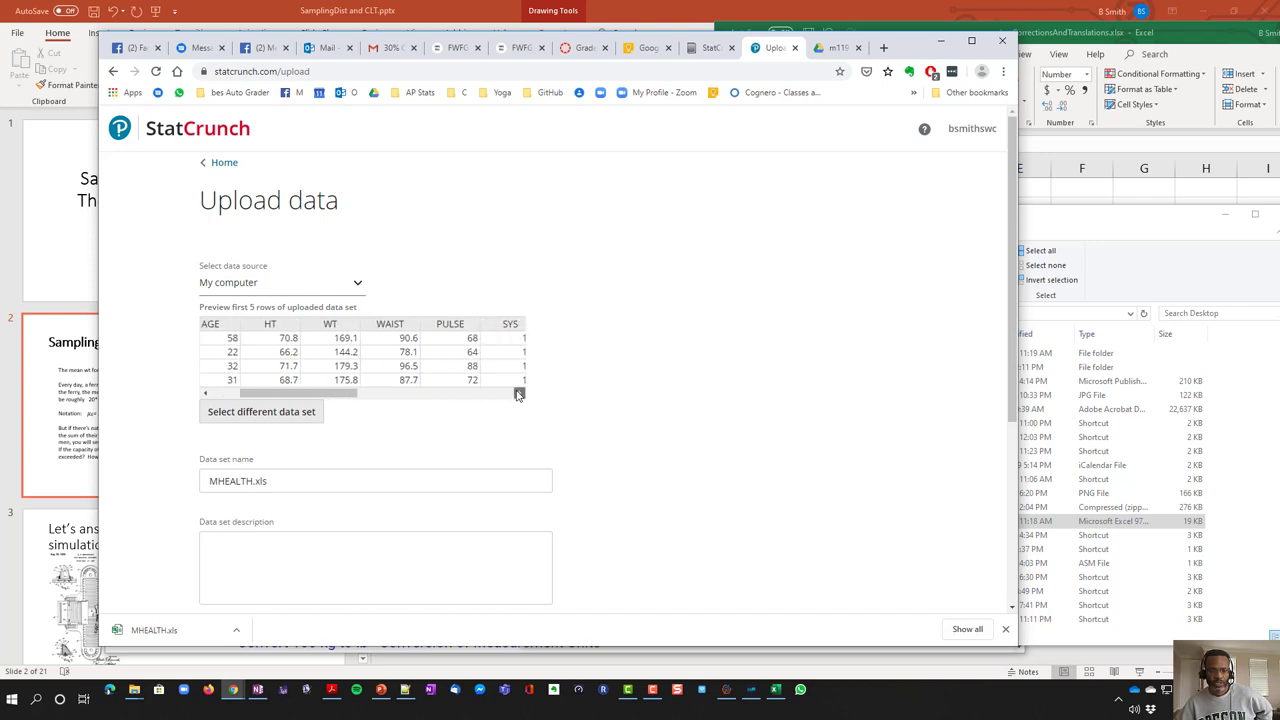
{"action": "left_click", "coordinate": [518, 394]}
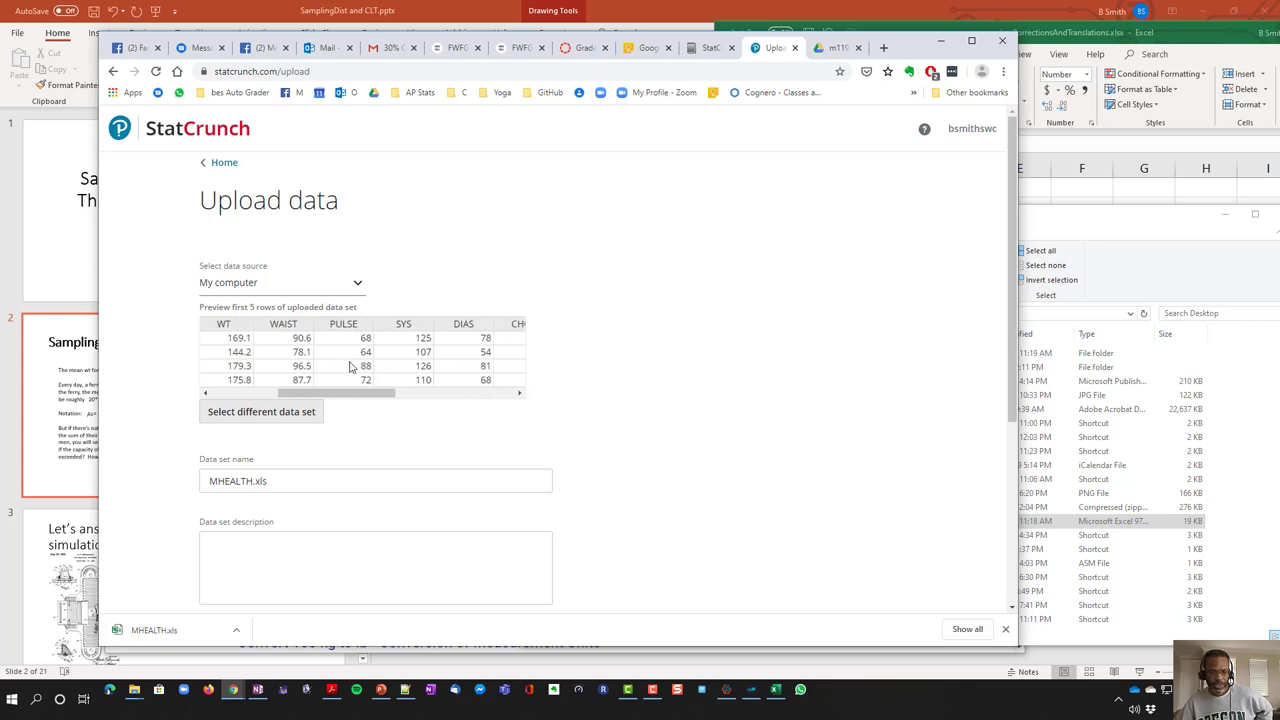
{"action": "scroll", "coordinate": [354, 423], "scroll_direction": "down", "scroll_amount": 1}
{"action": "scroll", "coordinate": [284, 423], "scroll_direction": "down", "scroll_amount": 1}
{"action": "scroll", "coordinate": [284, 423], "scroll_direction": "down", "scroll_amount": 1}
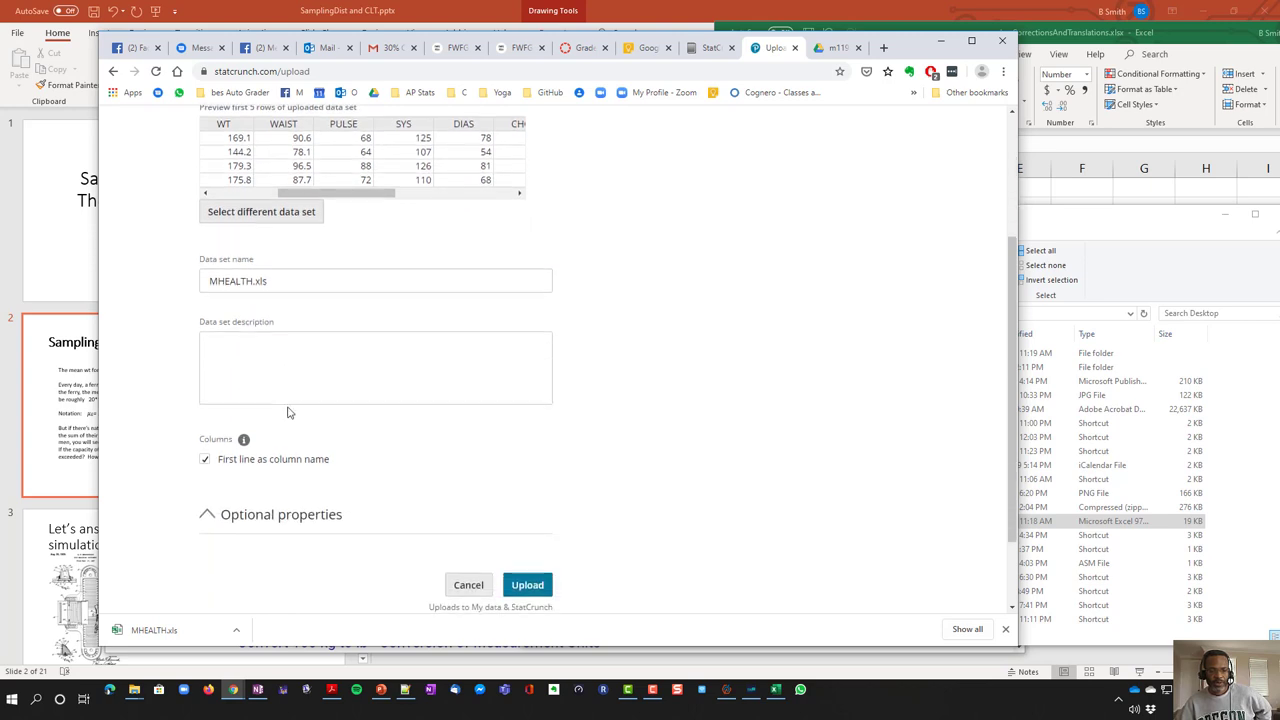
{"action": "scroll", "coordinate": [278, 276], "scroll_direction": "up", "scroll_amount": 3}
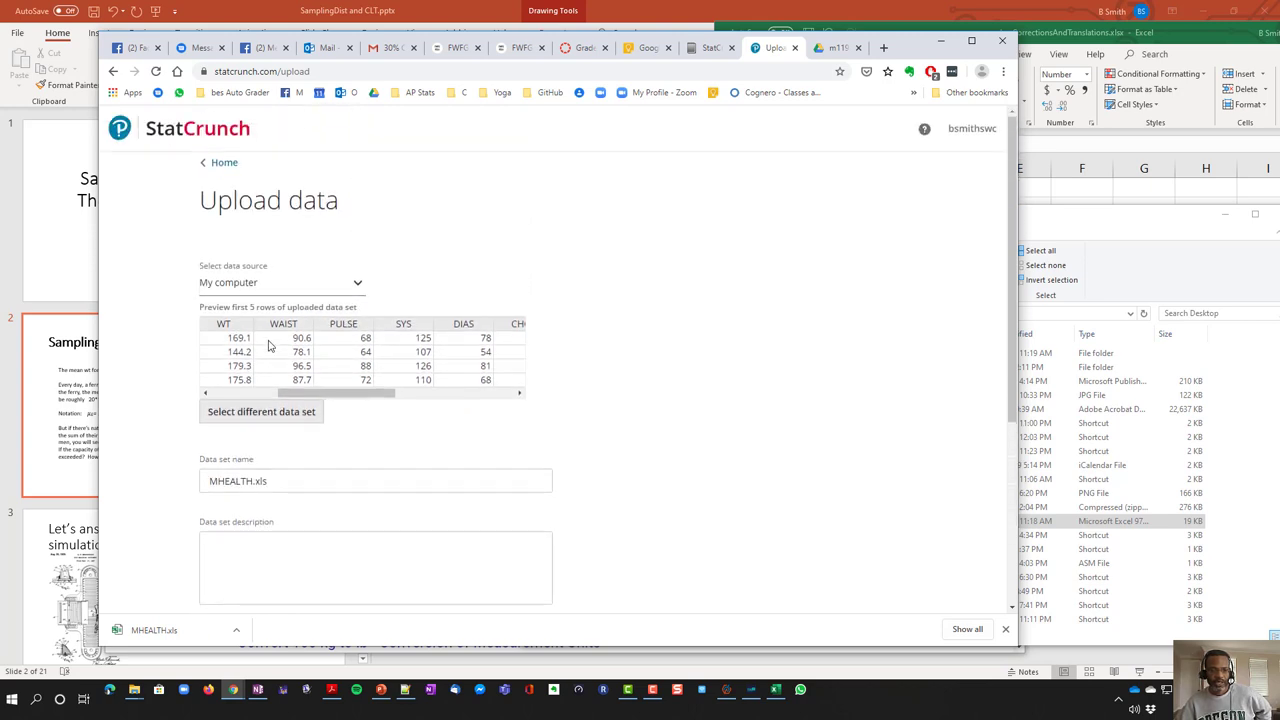
{"action": "scroll", "coordinate": [265, 455], "scroll_direction": "down", "scroll_amount": 1}
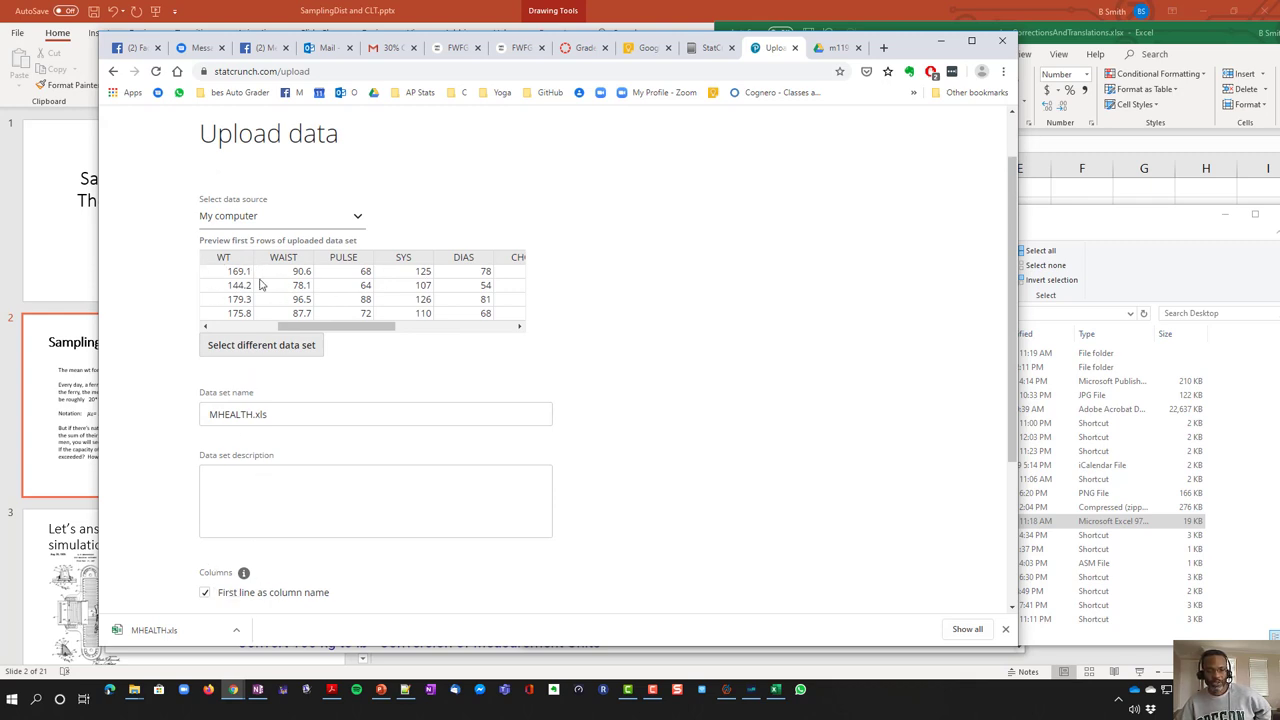
Keep 'First line as column name' enabled and upload the data set
{"action": "left_click", "coordinate": [206, 593]}
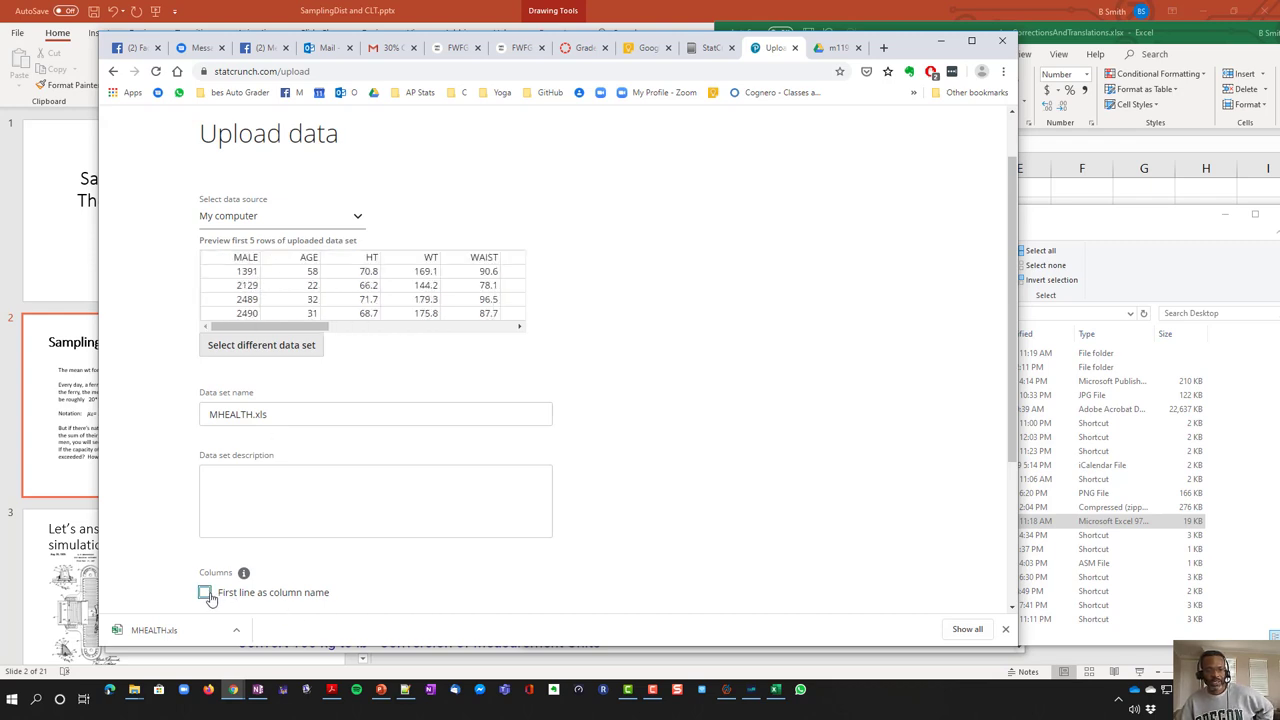
{"action": "left_click", "coordinate": [206, 594]}
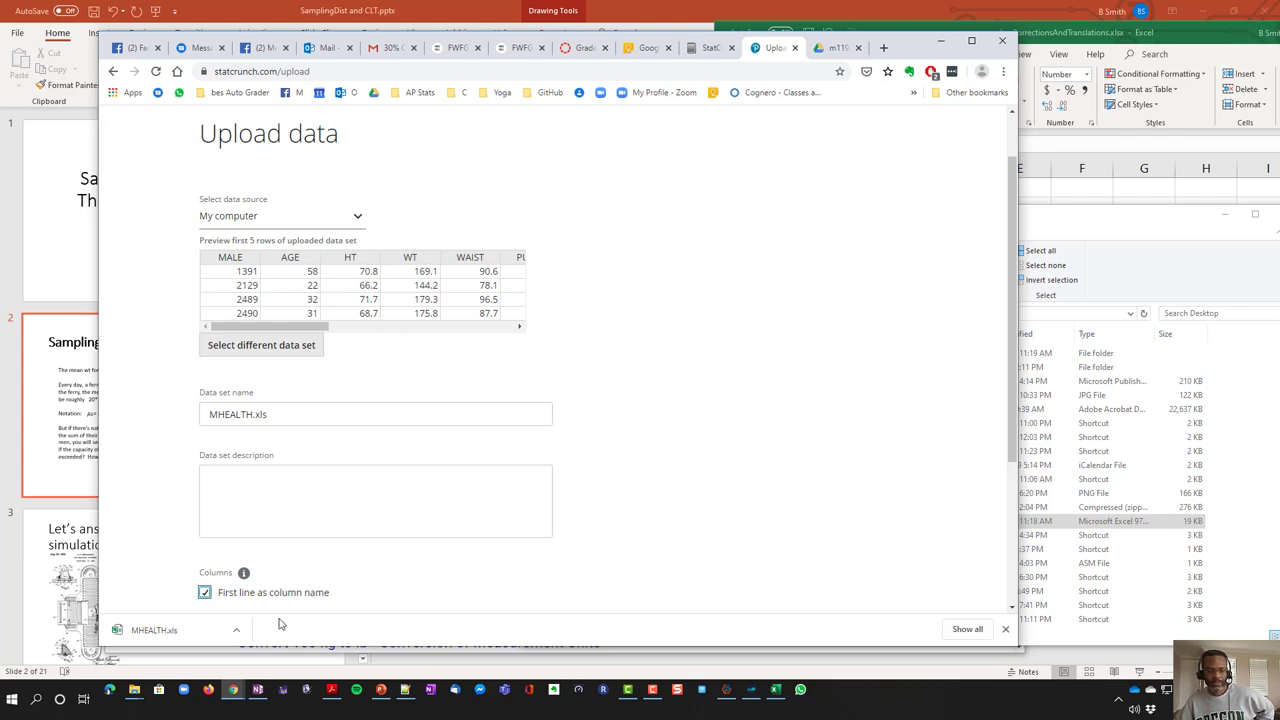
{"action": "left_click", "coordinate": [241, 593]}
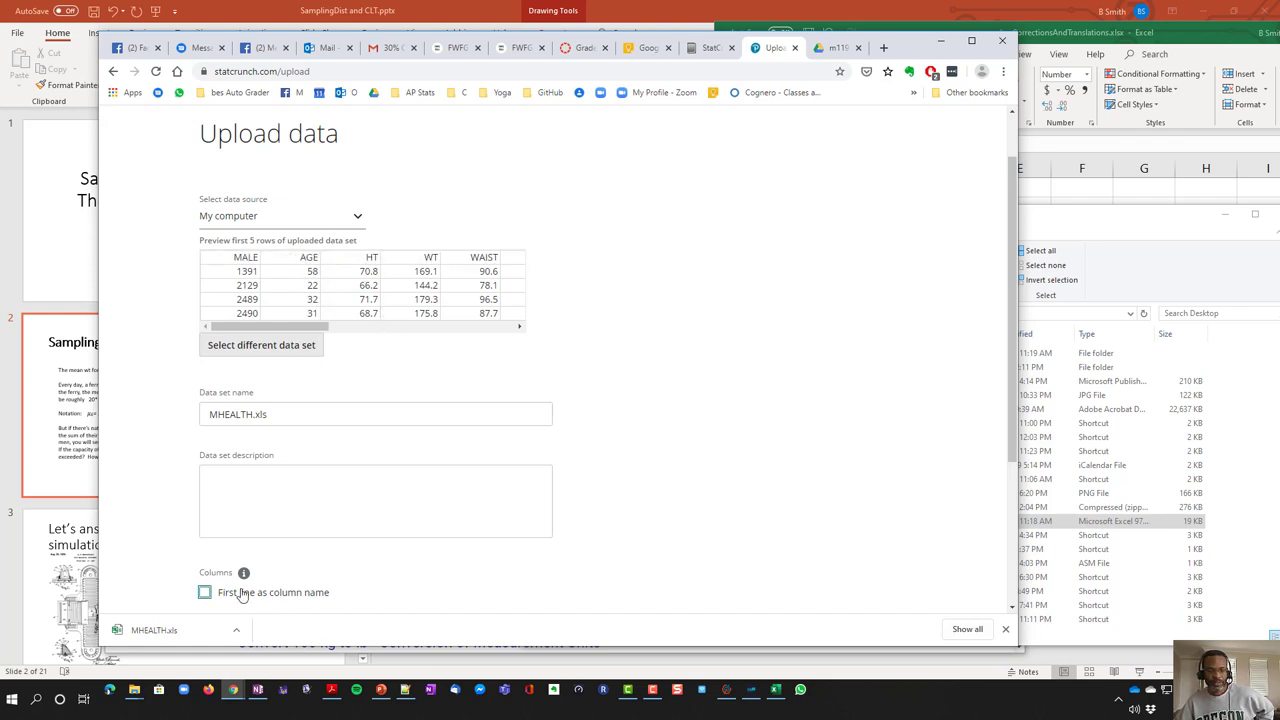
{"action": "left_click", "coordinate": [241, 593]}
{"action": "scroll", "coordinate": [510, 532], "scroll_direction": "down", "scroll_amount": 2}
{"action": "left_click", "coordinate": [529, 518]}
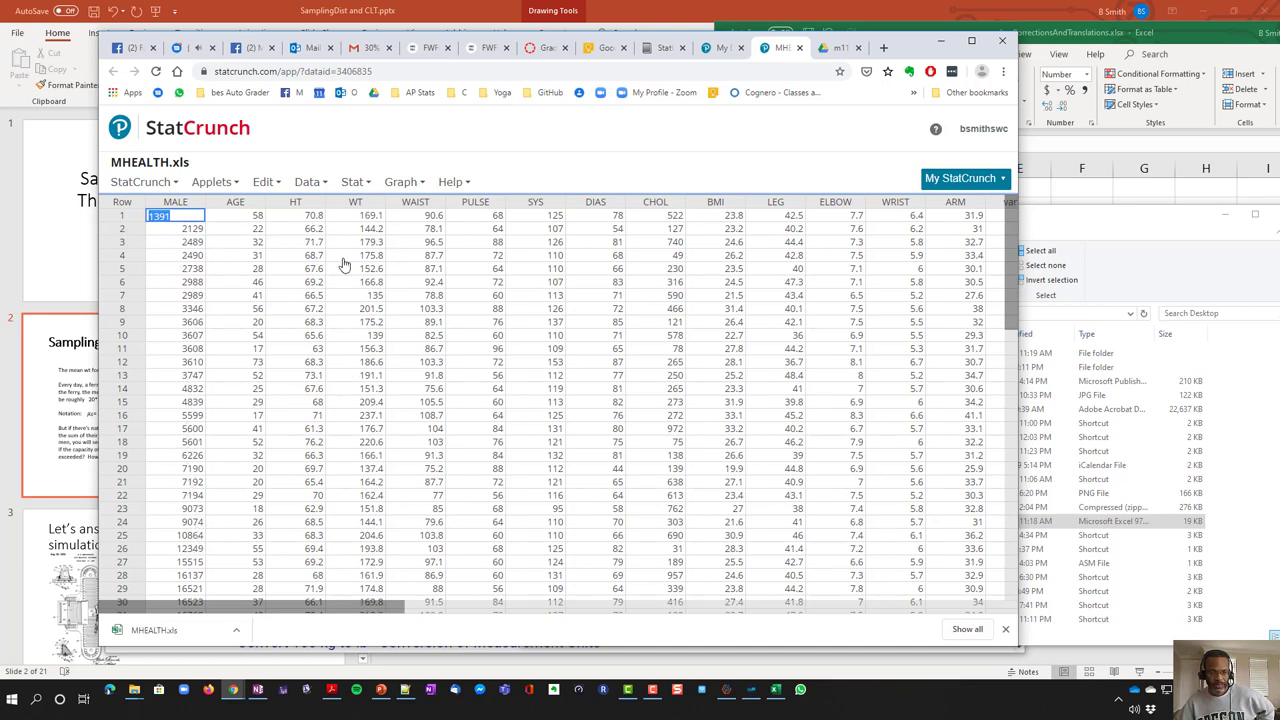
Select the WT column, scroll to the note rows 42–54, and widen the MALE column
{"action": "mouse_move", "coordinate": [262, 204]}
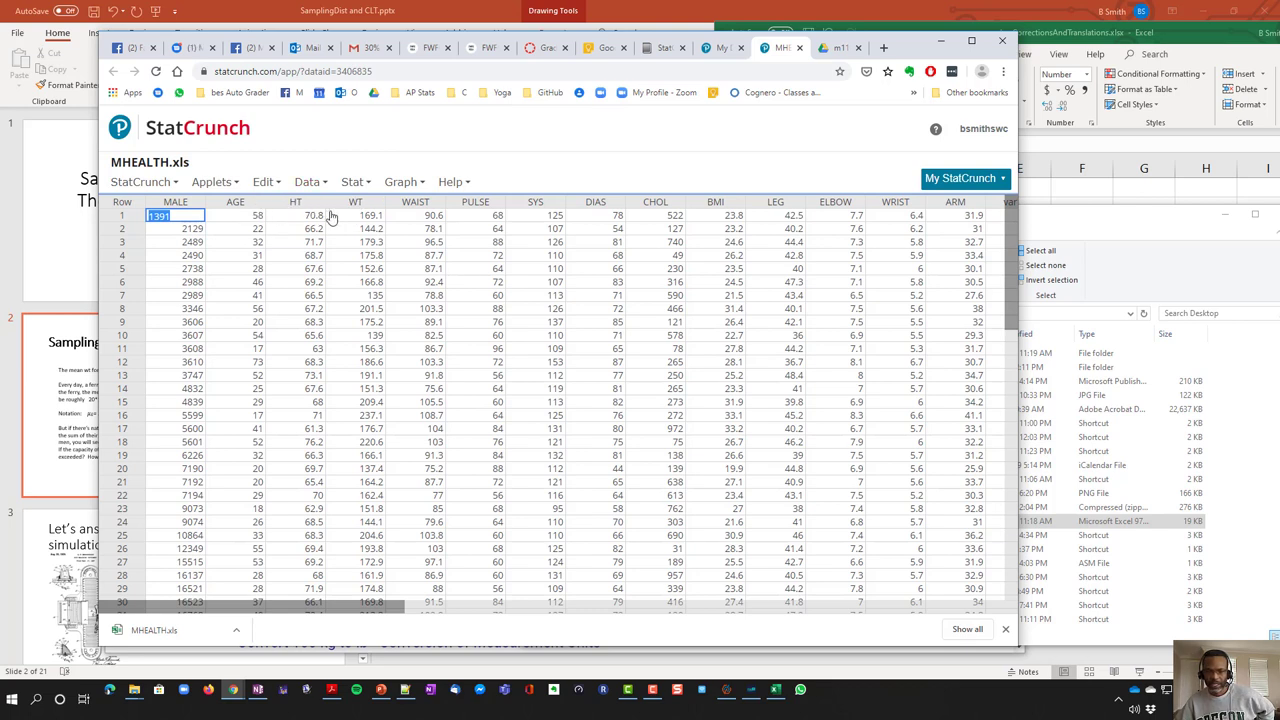
{"action": "mouse_move", "coordinate": [355, 207]}
{"action": "scroll", "coordinate": [366, 400], "scroll_direction": "down", "scroll_amount": 2}
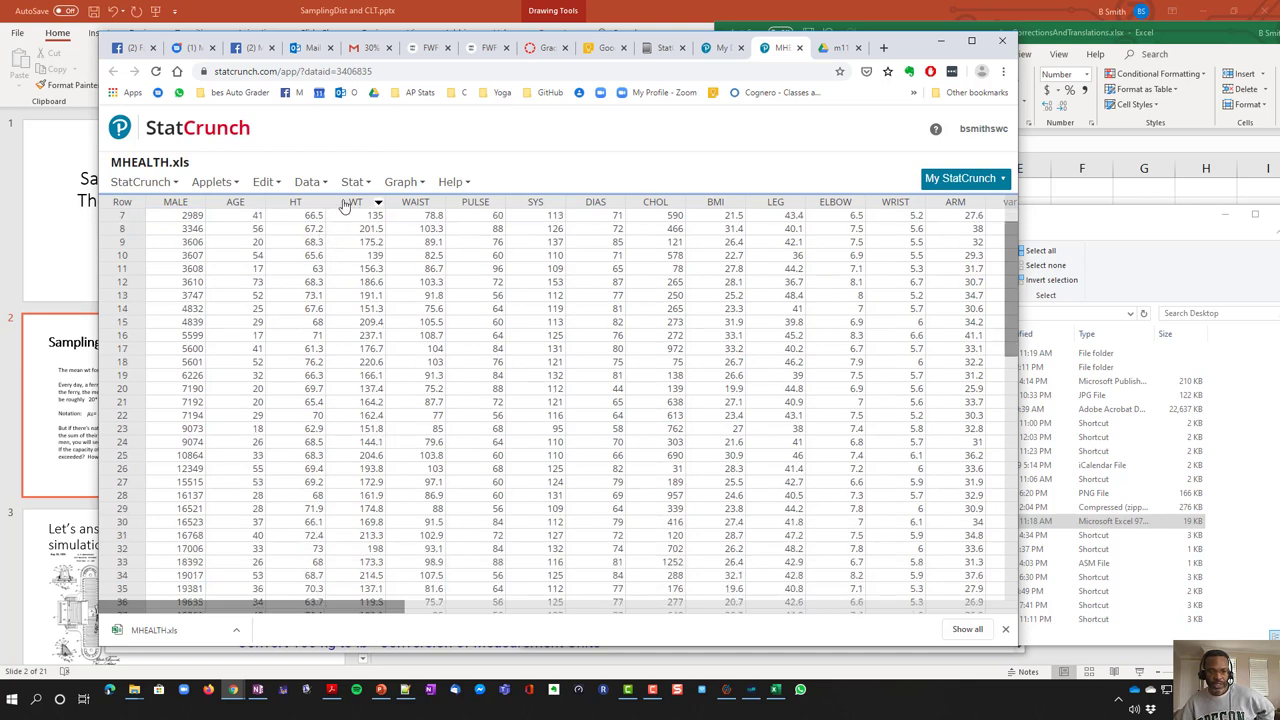
{"action": "left_click", "coordinate": [344, 204]}
{"action": "scroll", "coordinate": [372, 330], "scroll_direction": "down", "scroll_amount": 2}
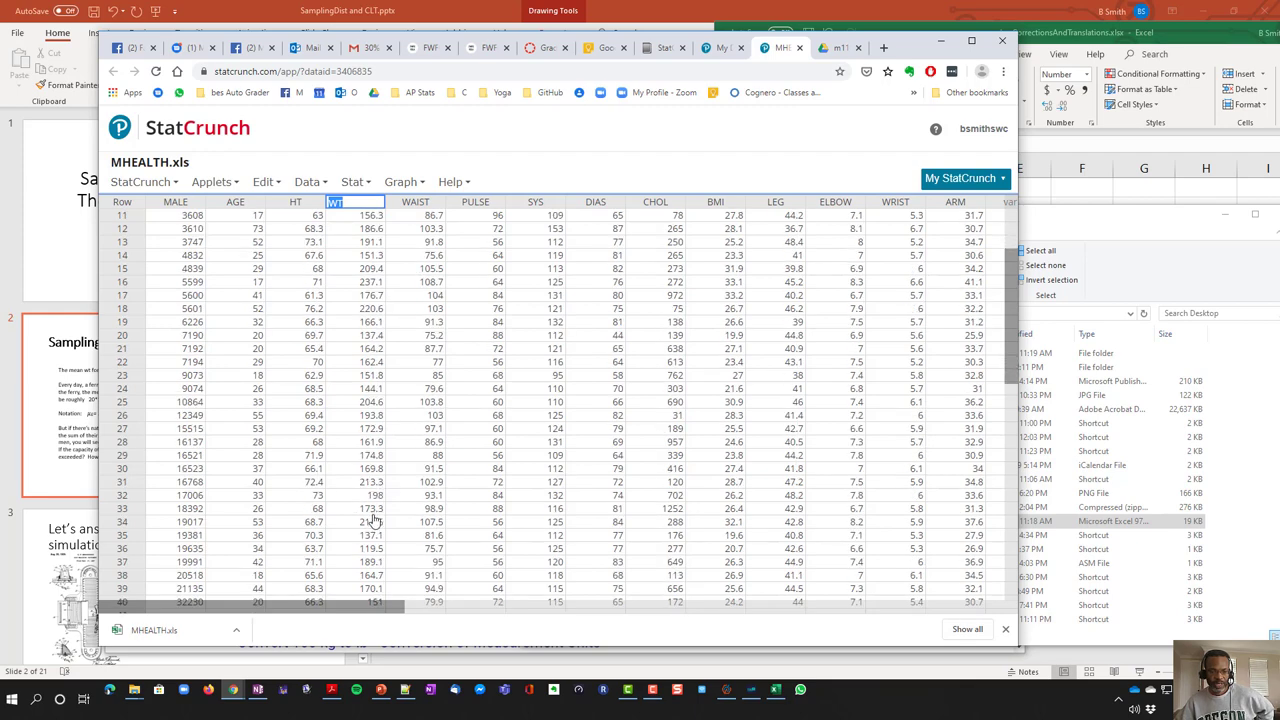
{"action": "scroll", "coordinate": [372, 525], "scroll_direction": "down", "scroll_amount": 3}
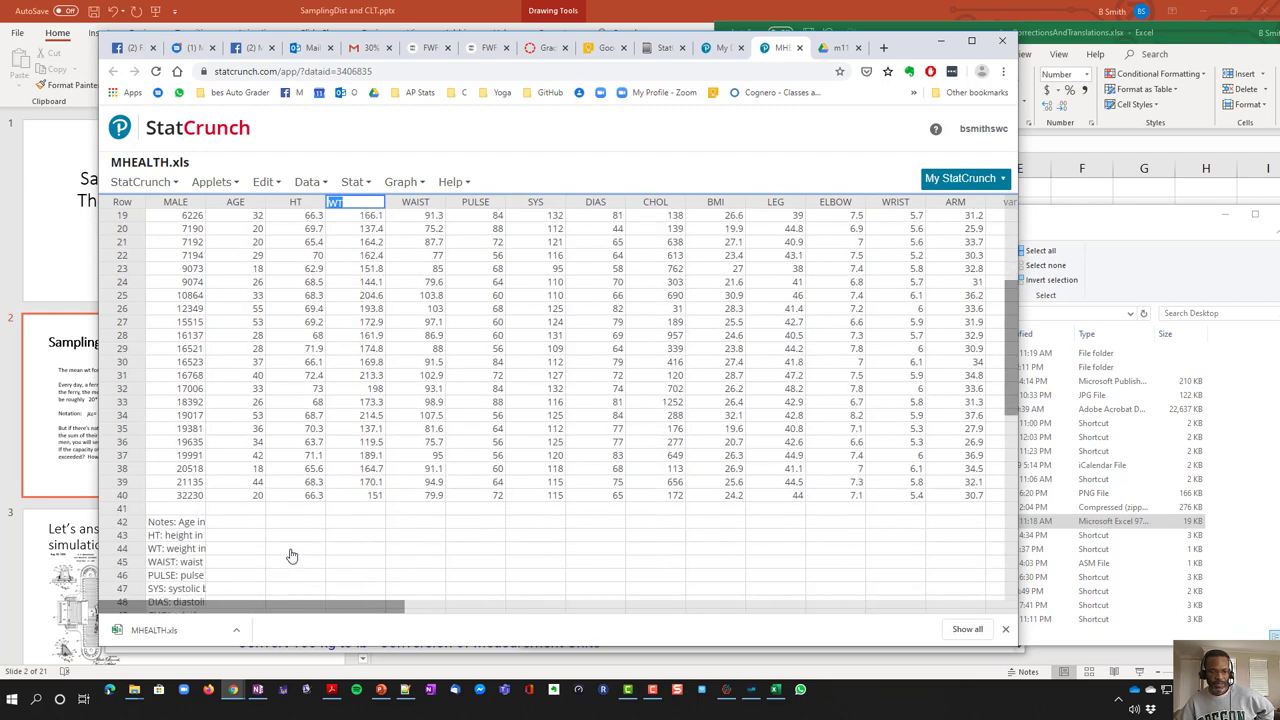
{"action": "scroll", "coordinate": [290, 554], "scroll_direction": "down", "scroll_amount": 3}
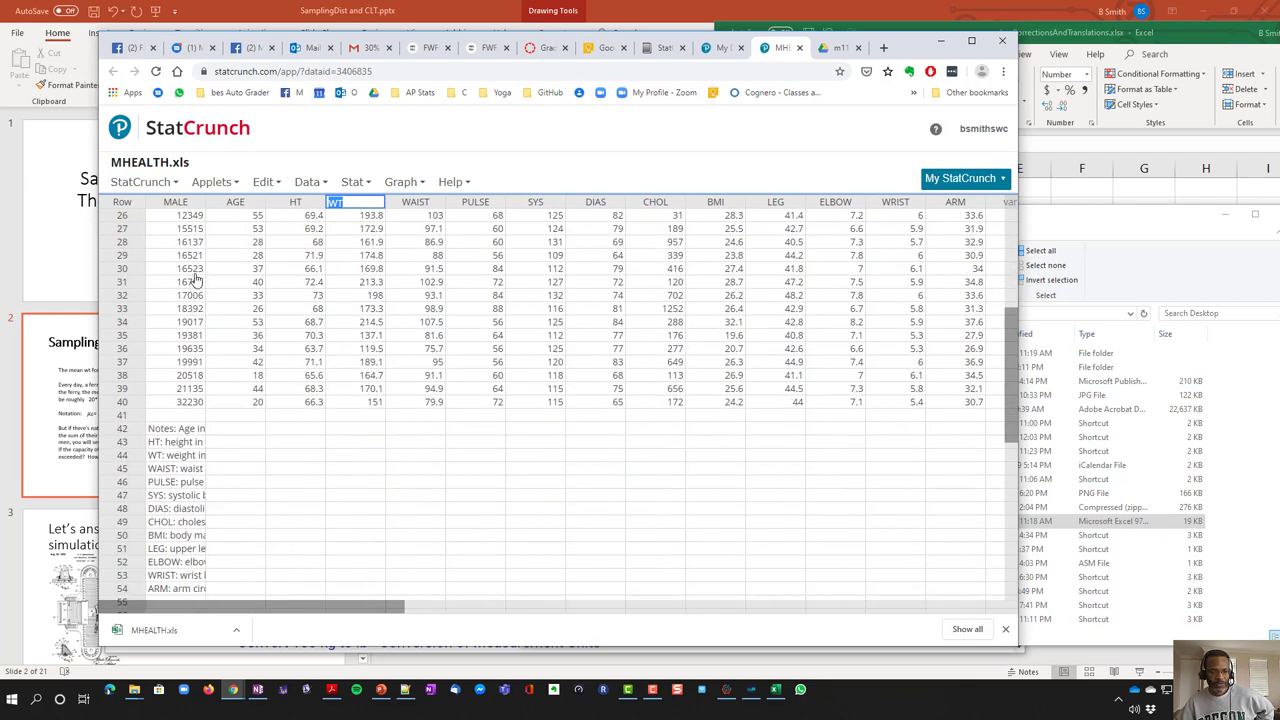
{"action": "left_click_drag", "start_coordinate": [207, 201], "coordinate": [276, 201]}
{"action": "scroll", "coordinate": [294, 462], "scroll_direction": "down", "scroll_amount": 1}
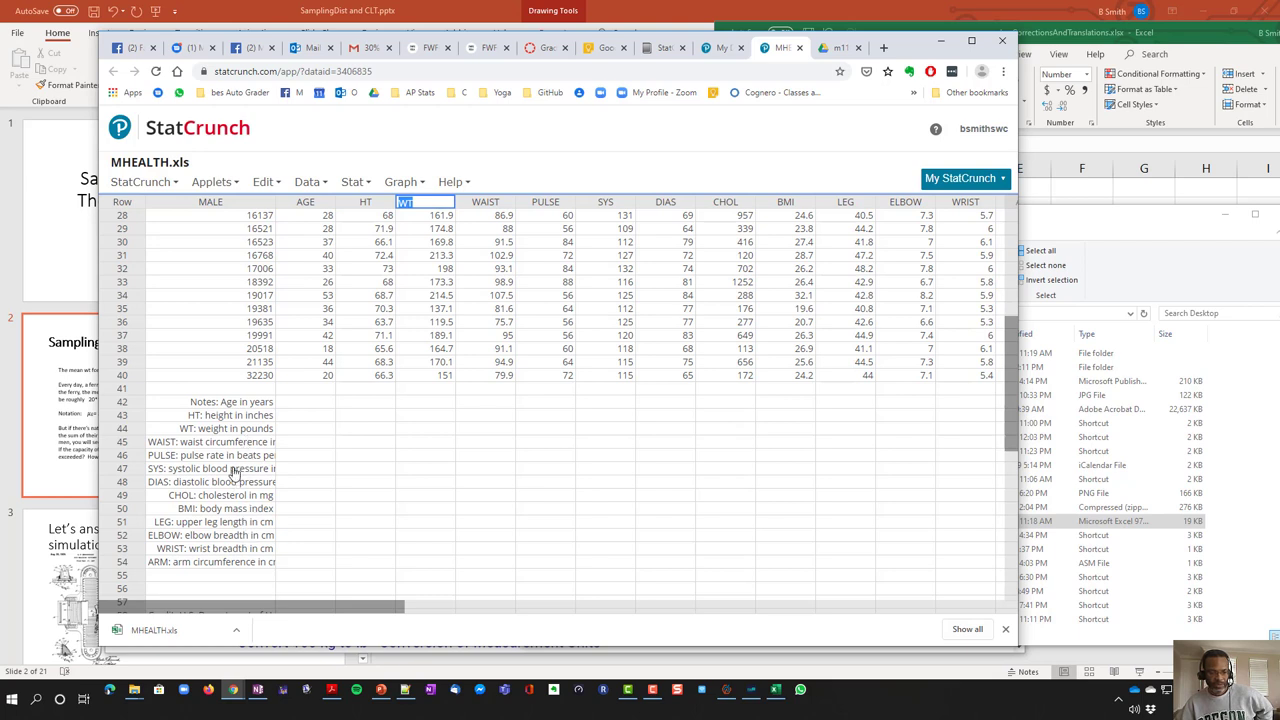
{"action": "left_click", "coordinate": [183, 405]}
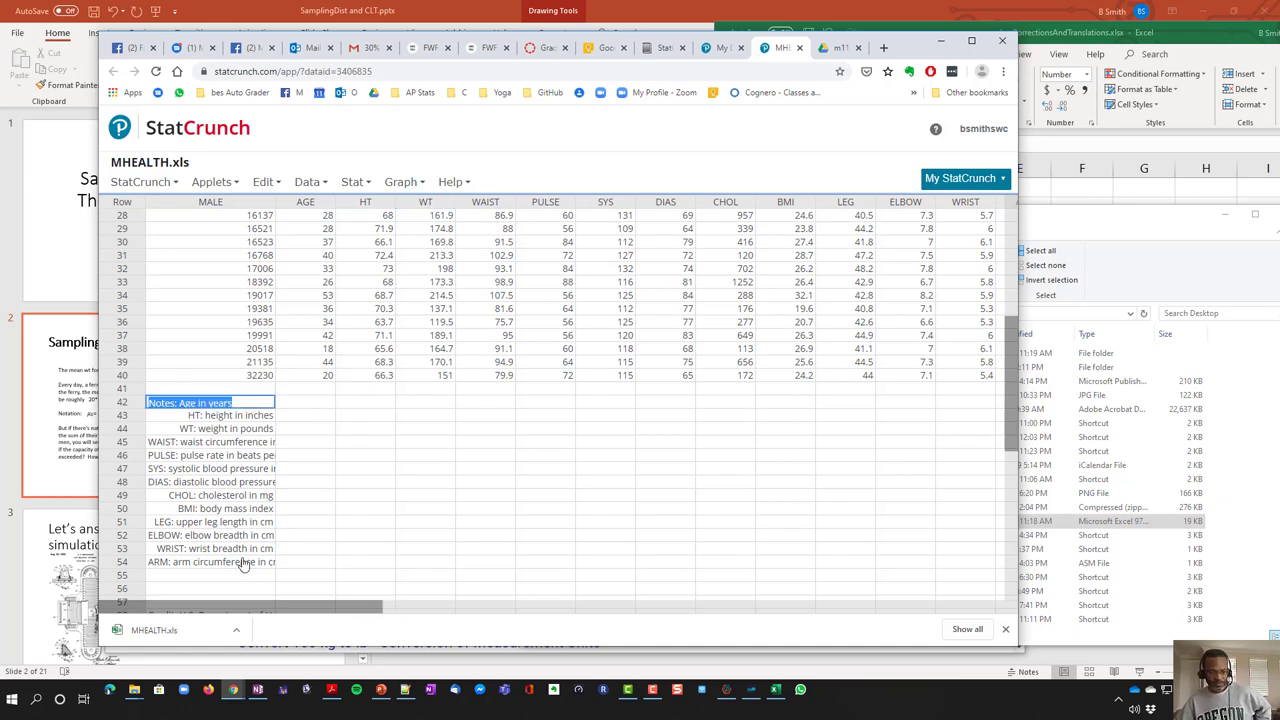
{"action": "left_click_drag", "start_coordinate": [243, 563], "coordinate": [220, 401]}
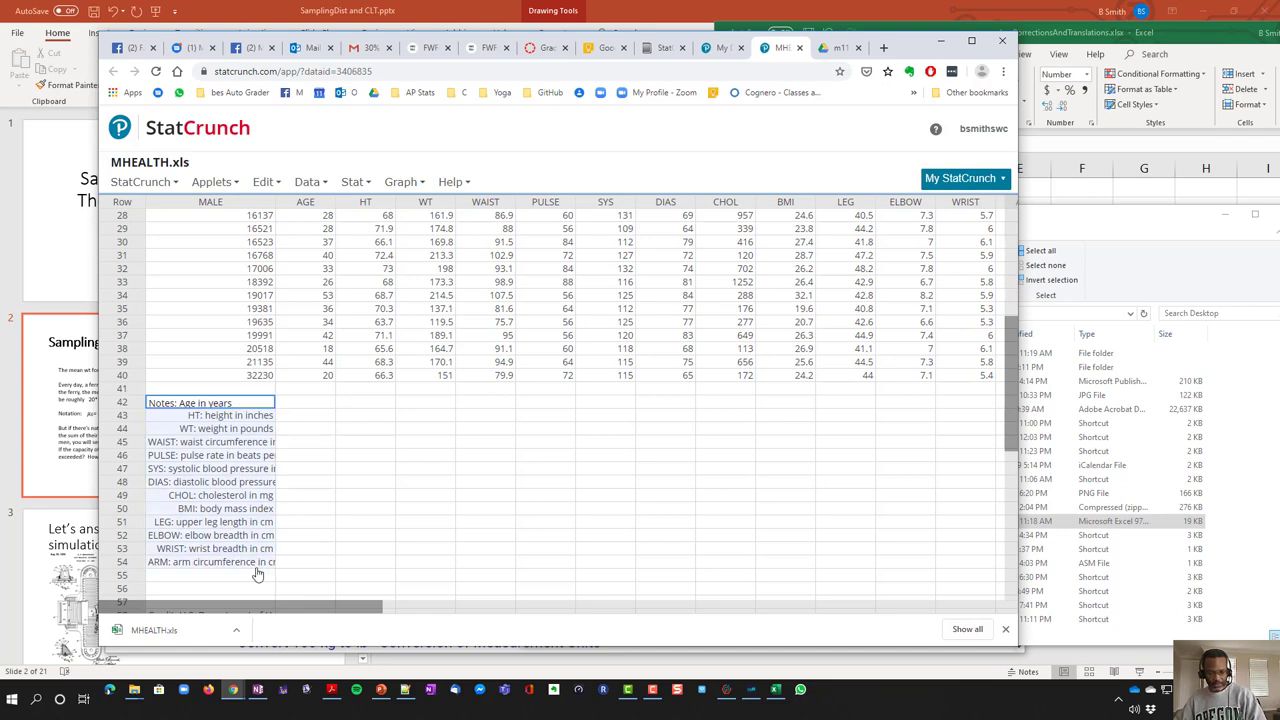
{"action": "key", "text": "Delete"}
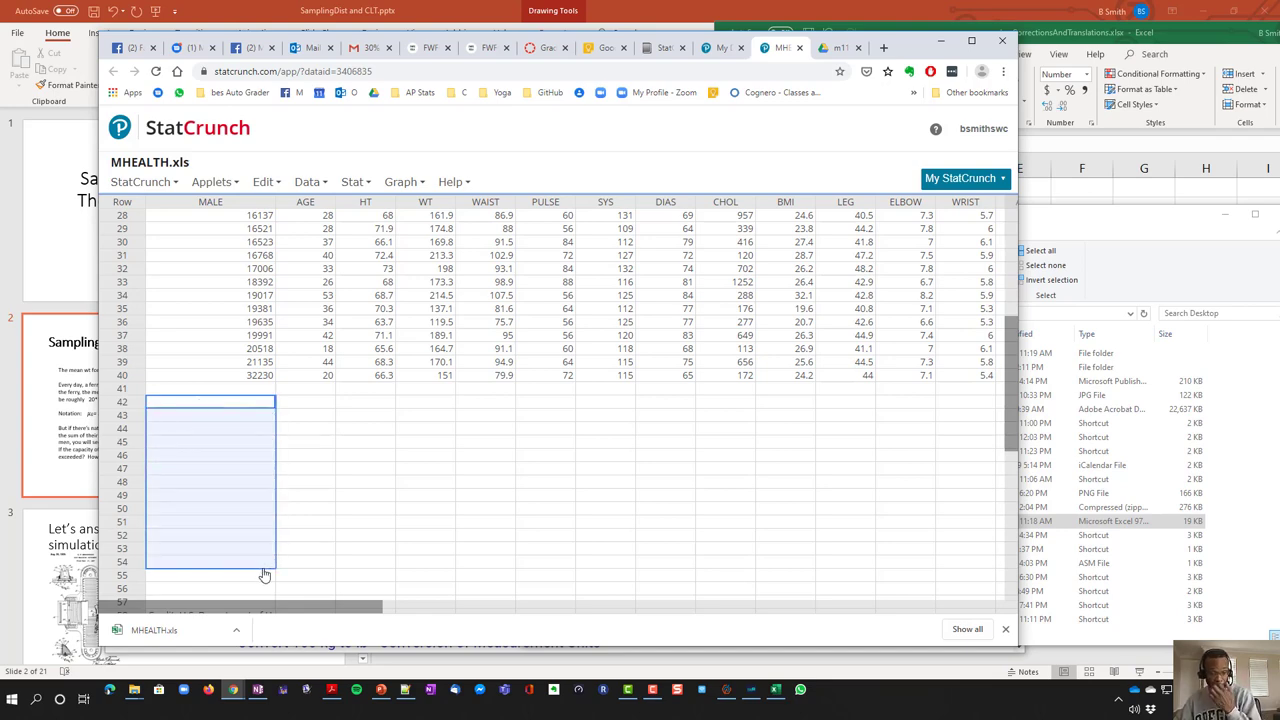
{"action": "scroll", "coordinate": [505, 527], "scroll_direction": "up", "scroll_amount": 2}
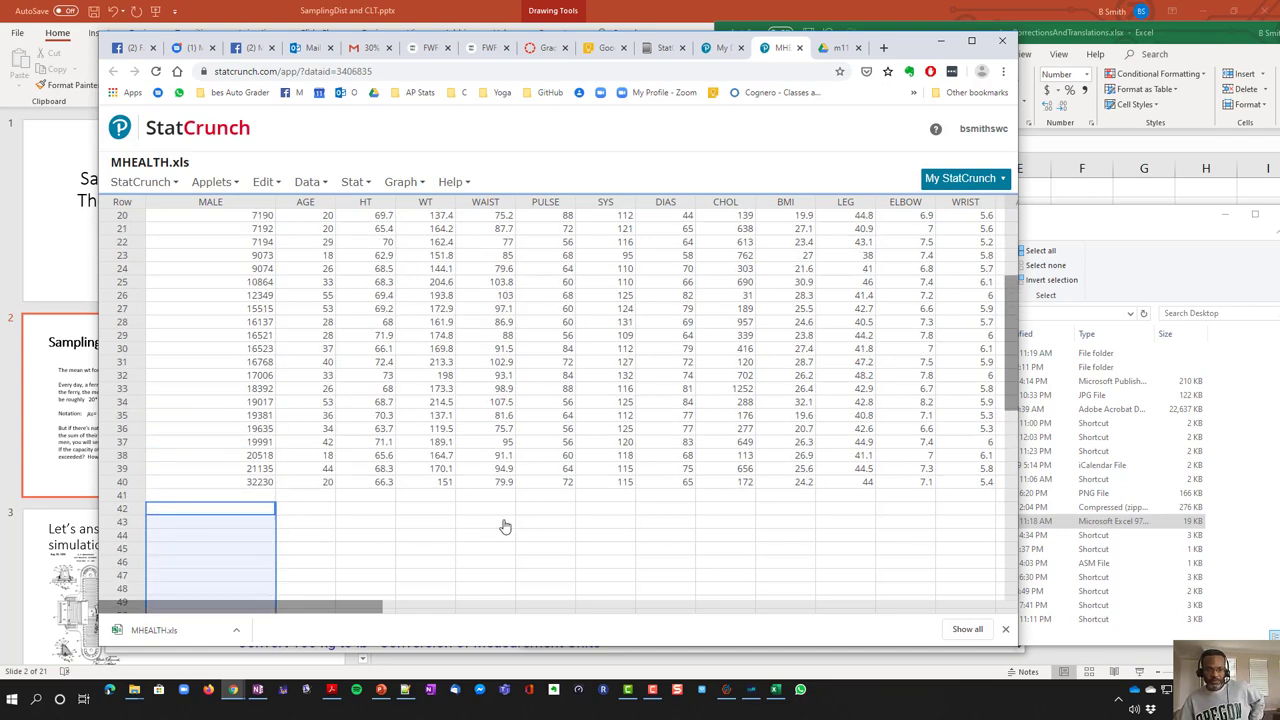
{"action": "scroll", "coordinate": [505, 527], "scroll_direction": "up", "scroll_amount": 2}
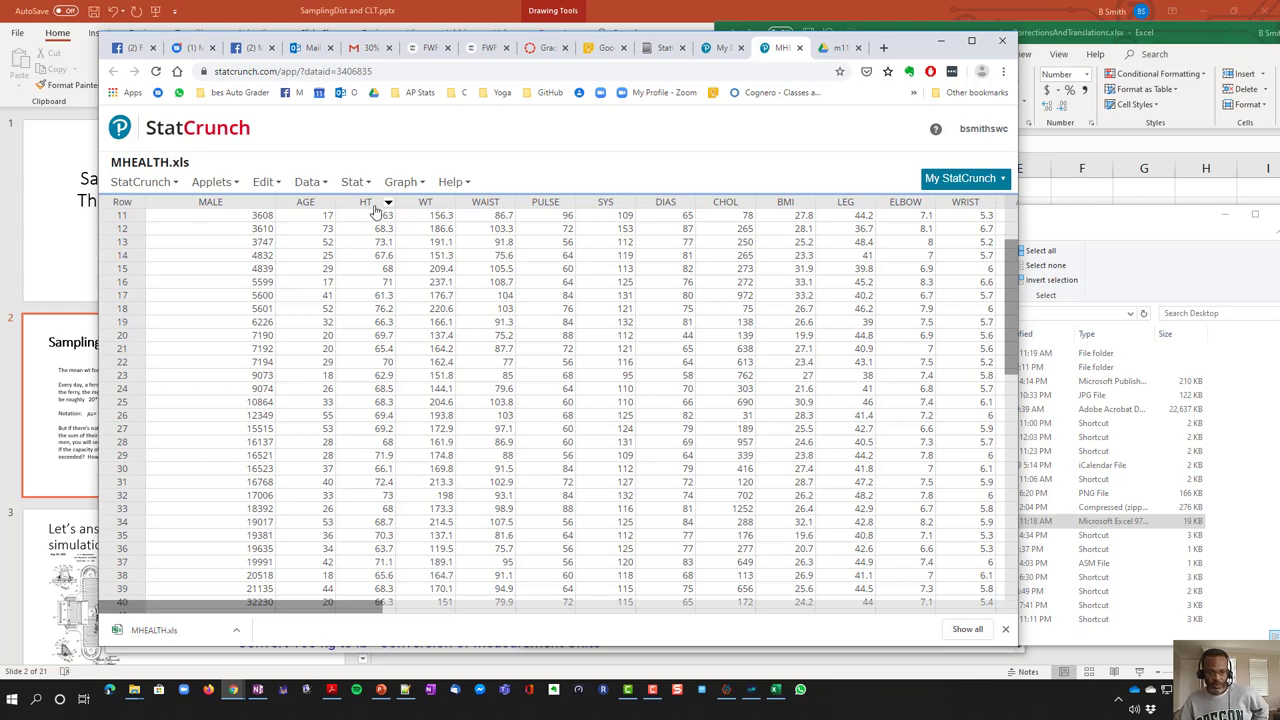
{"action": "scroll", "coordinate": [375, 212], "scroll_direction": "up", "scroll_amount": 2}
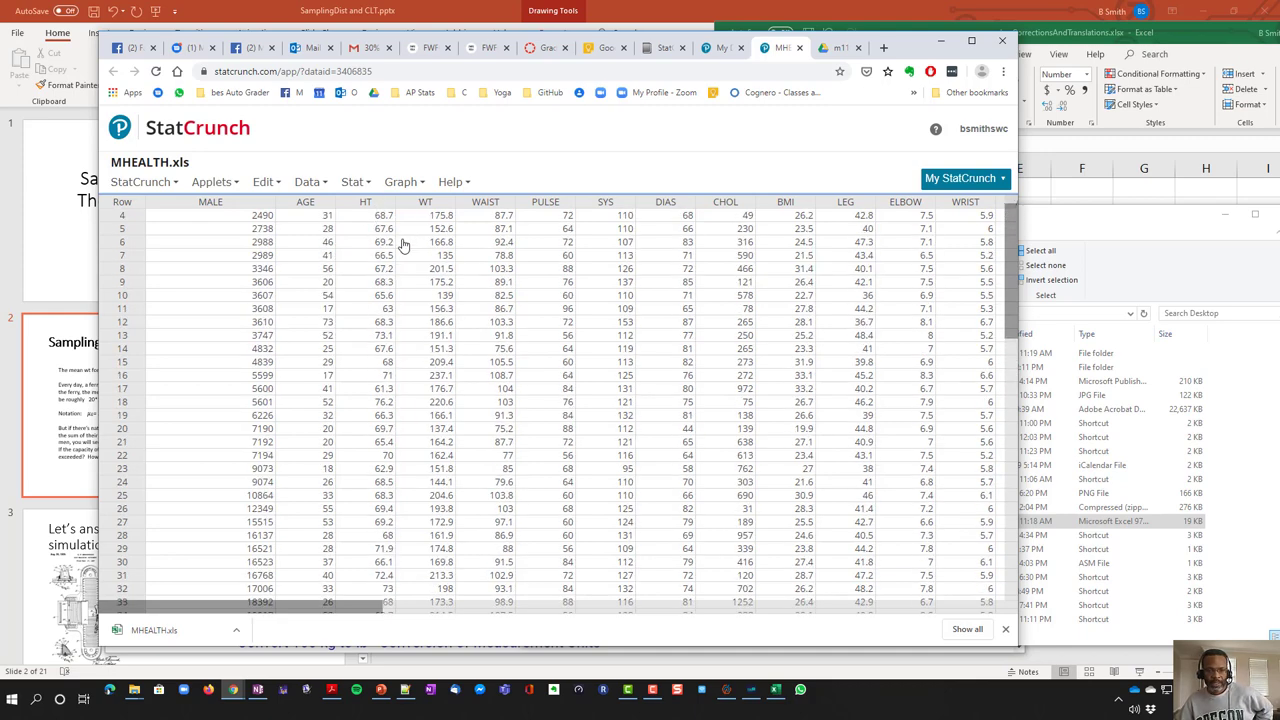
{"action": "scroll", "coordinate": [376, 230], "scroll_direction": "up", "scroll_amount": 1}
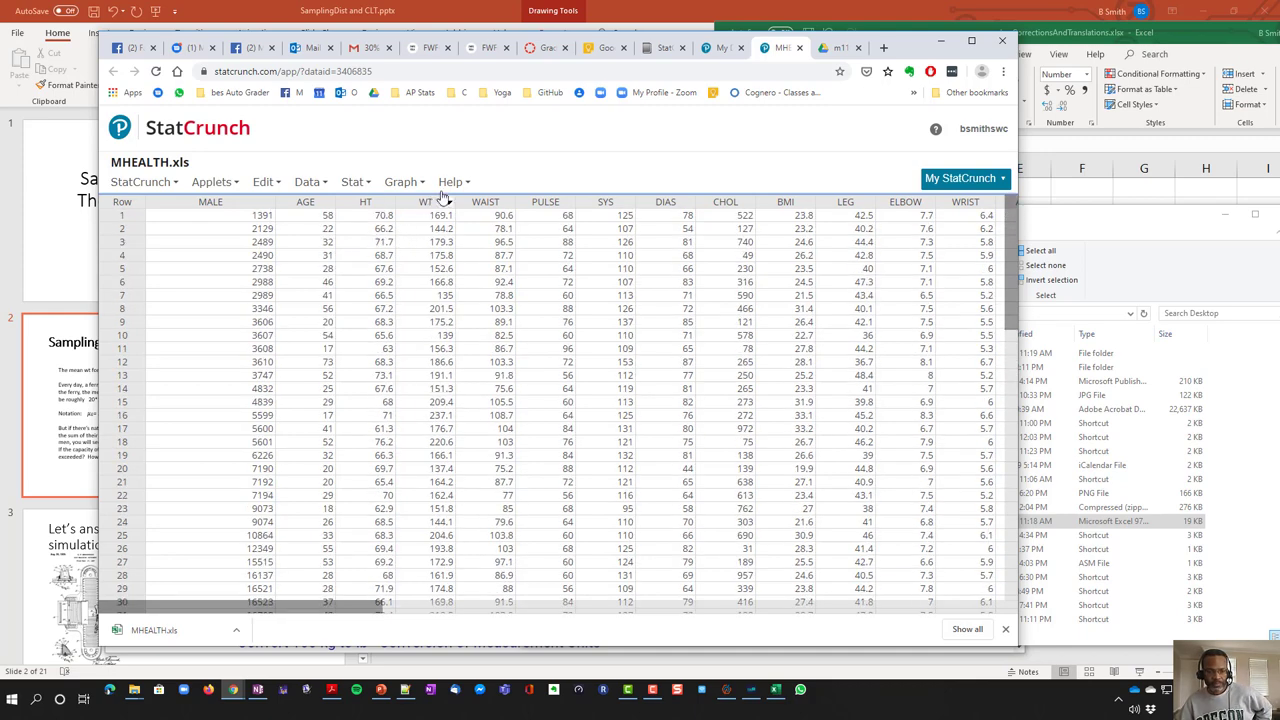
{"action": "scroll", "coordinate": [440, 247], "scroll_direction": "down", "scroll_amount": 1}
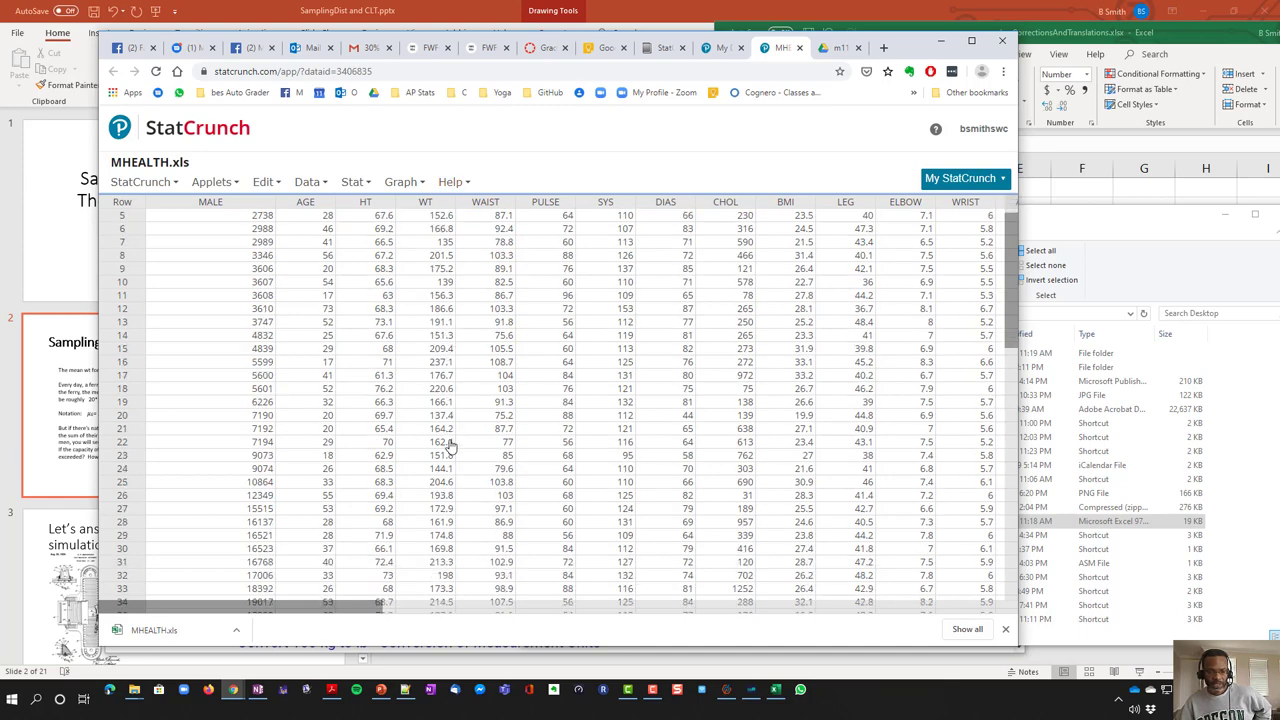
{"action": "scroll", "coordinate": [450, 440], "scroll_direction": "down", "scroll_amount": 4}
{"action": "scroll", "coordinate": [450, 532], "scroll_direction": "down", "scroll_amount": 1}
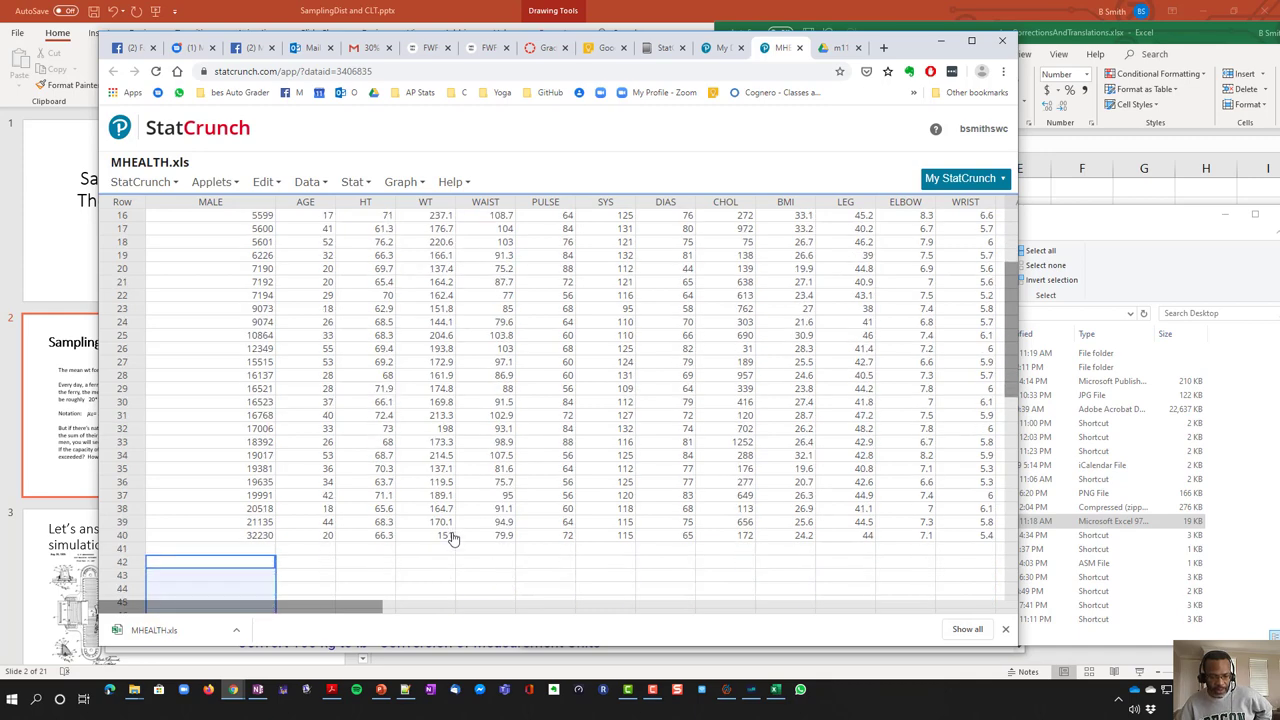
{"action": "scroll", "coordinate": [438, 508], "scroll_direction": "up", "scroll_amount": 5}
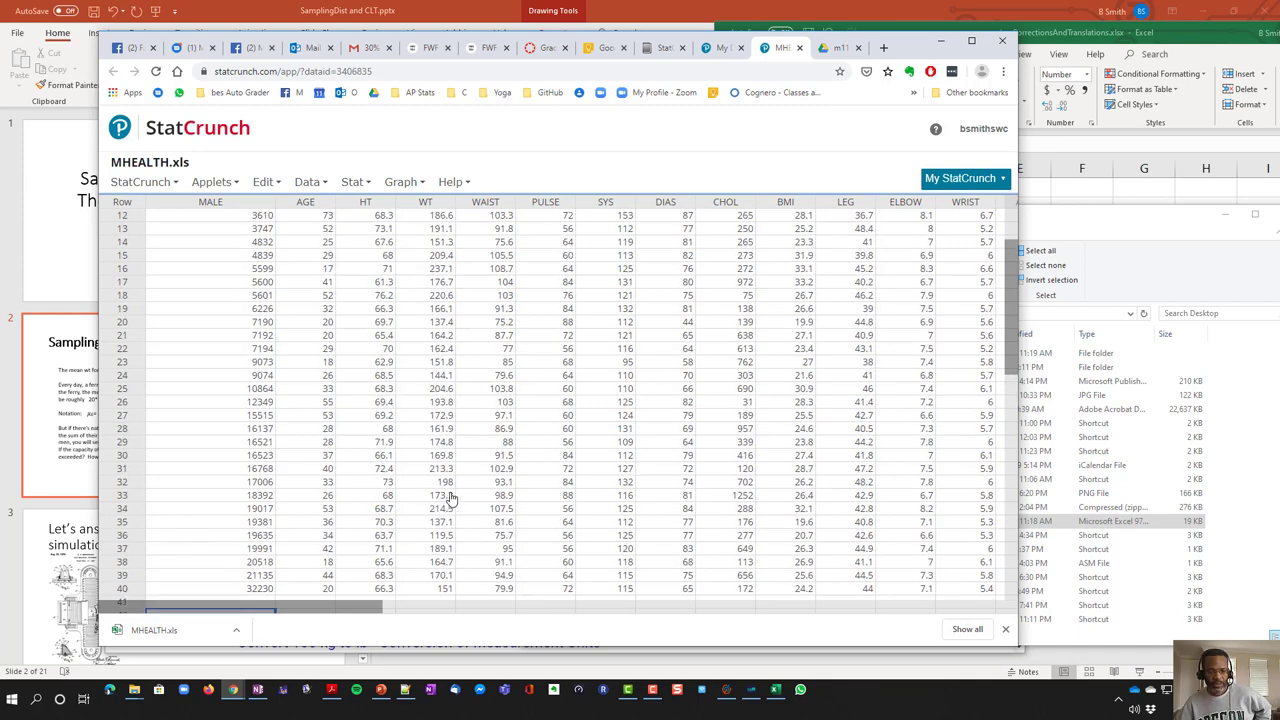
{"action": "scroll", "coordinate": [437, 265], "scroll_direction": "up", "scroll_amount": 1}
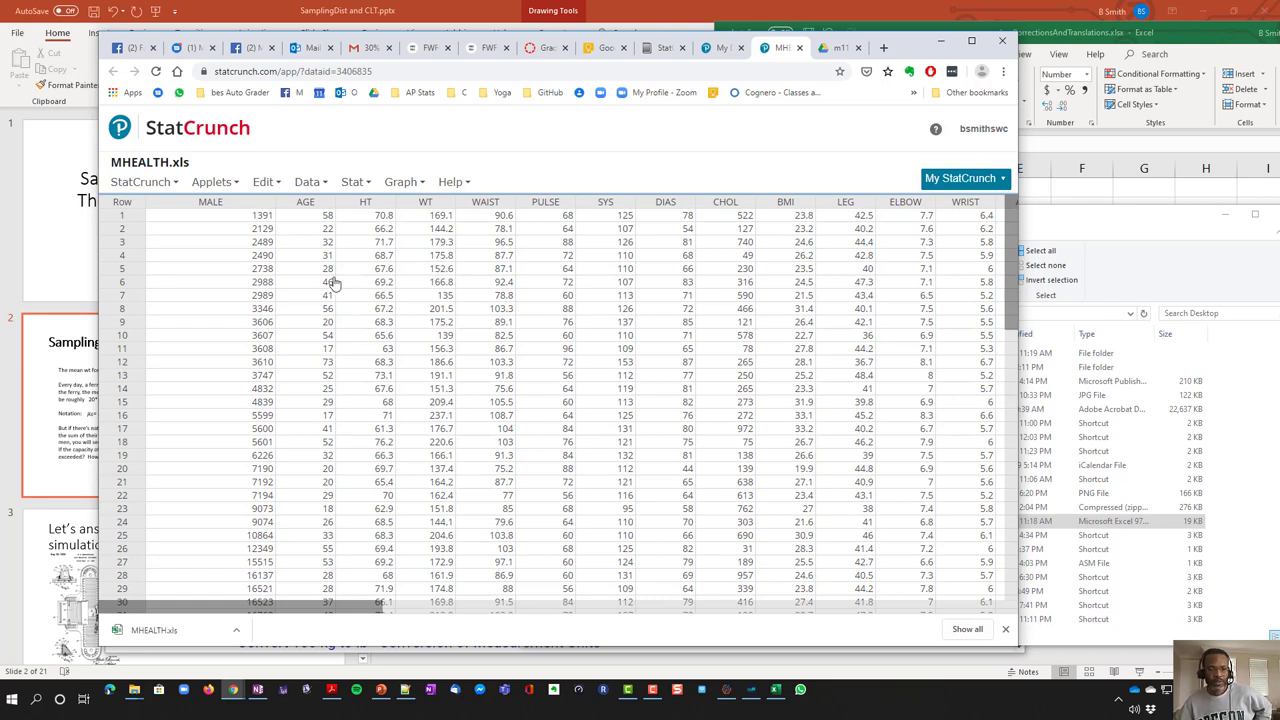
{"action": "left_click", "coordinate": [365, 188]}
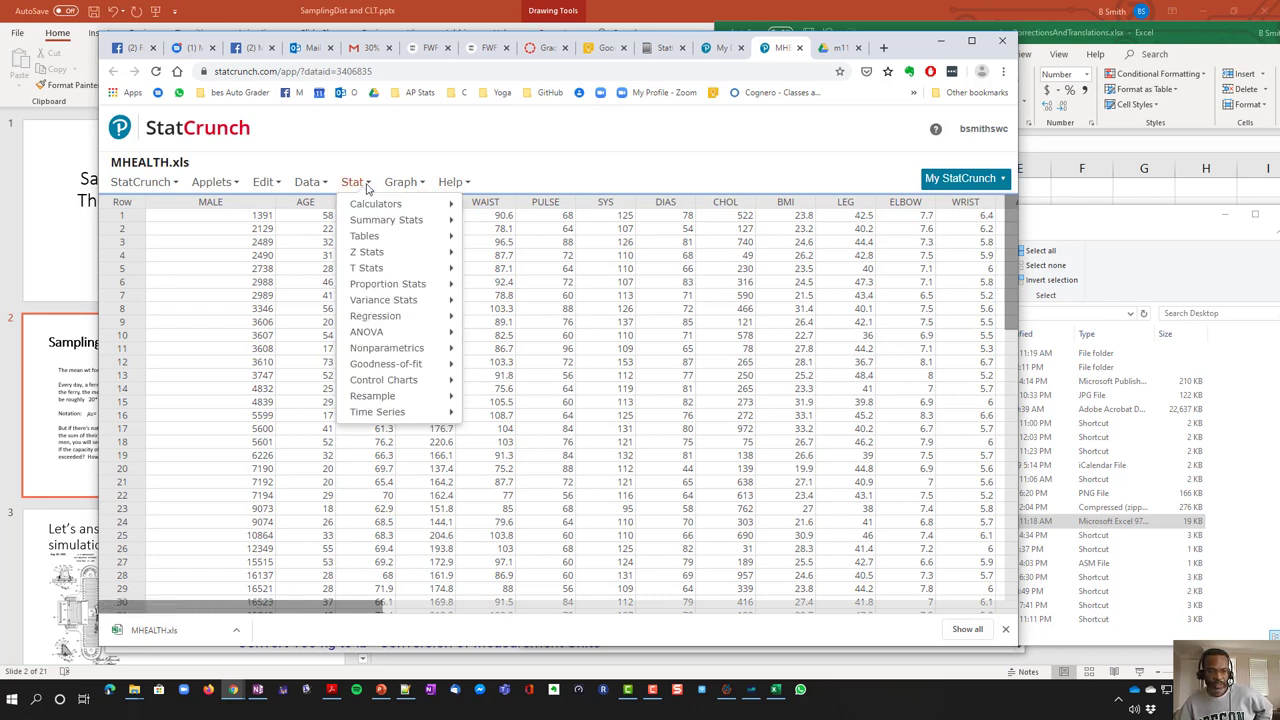
{"action": "mouse_move", "coordinate": [377, 224]}
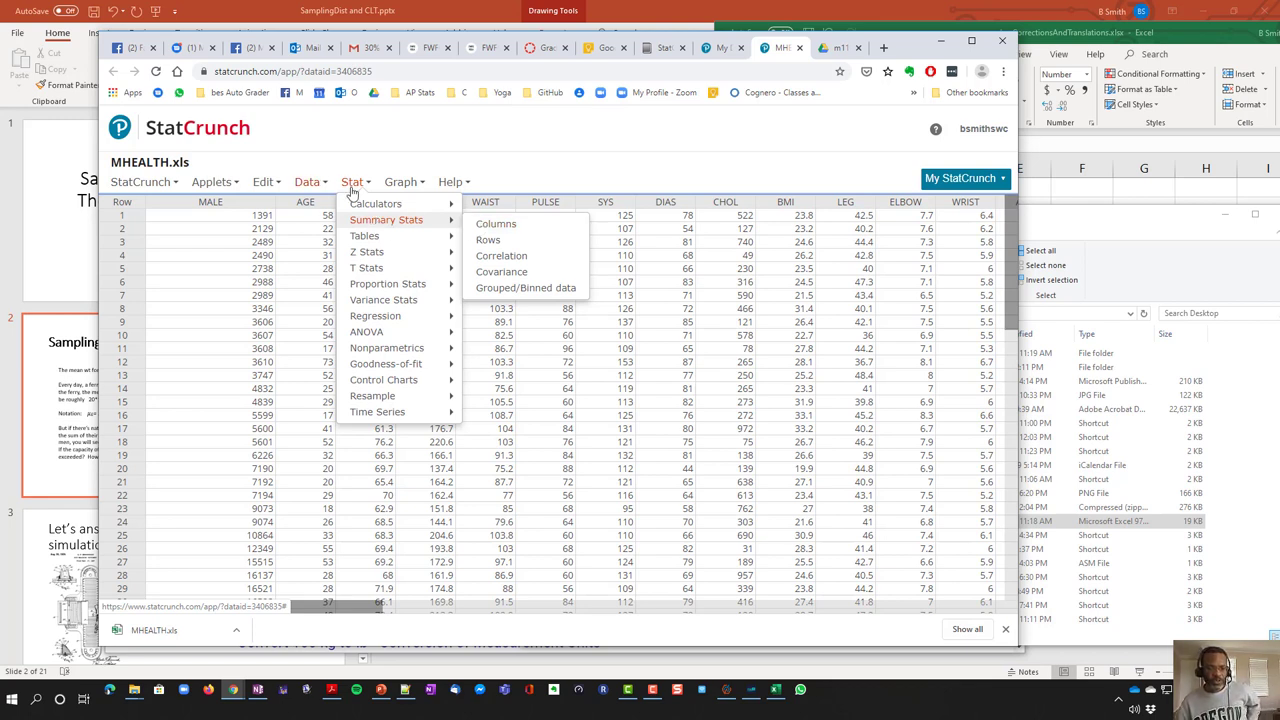
{"action": "left_click", "coordinate": [482, 229]}
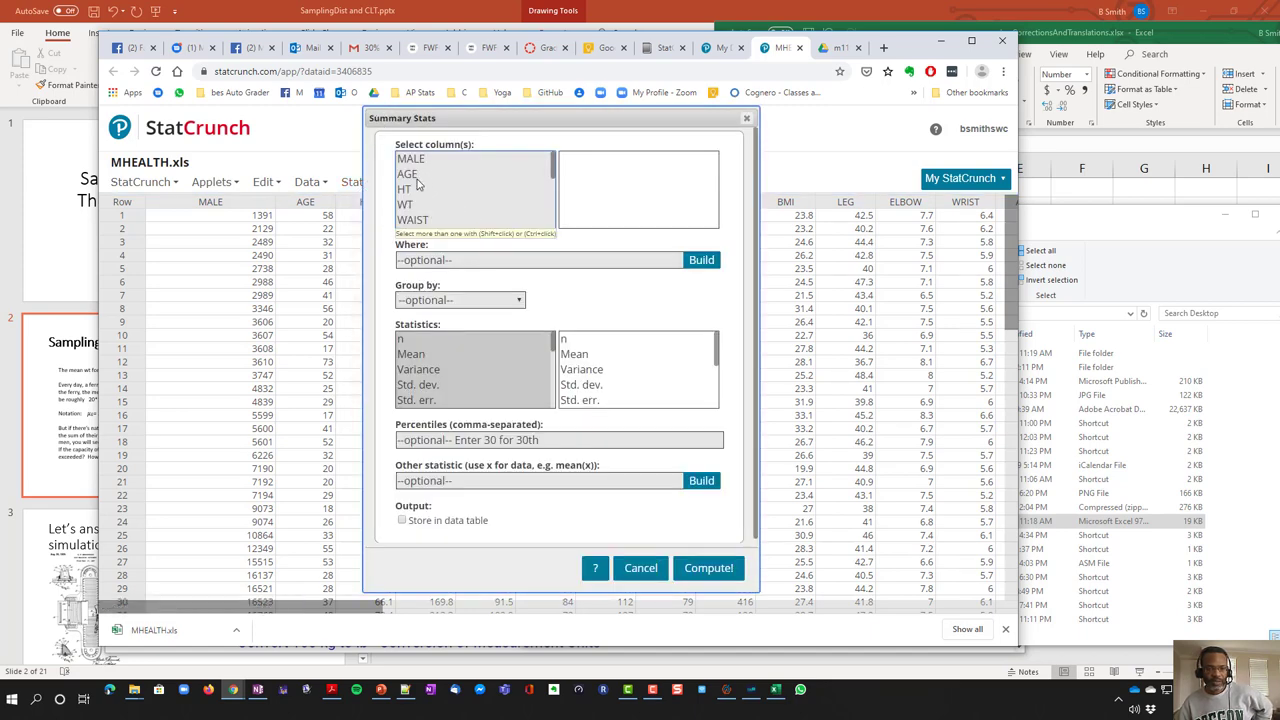
{"action": "left_click", "coordinate": [413, 203]}
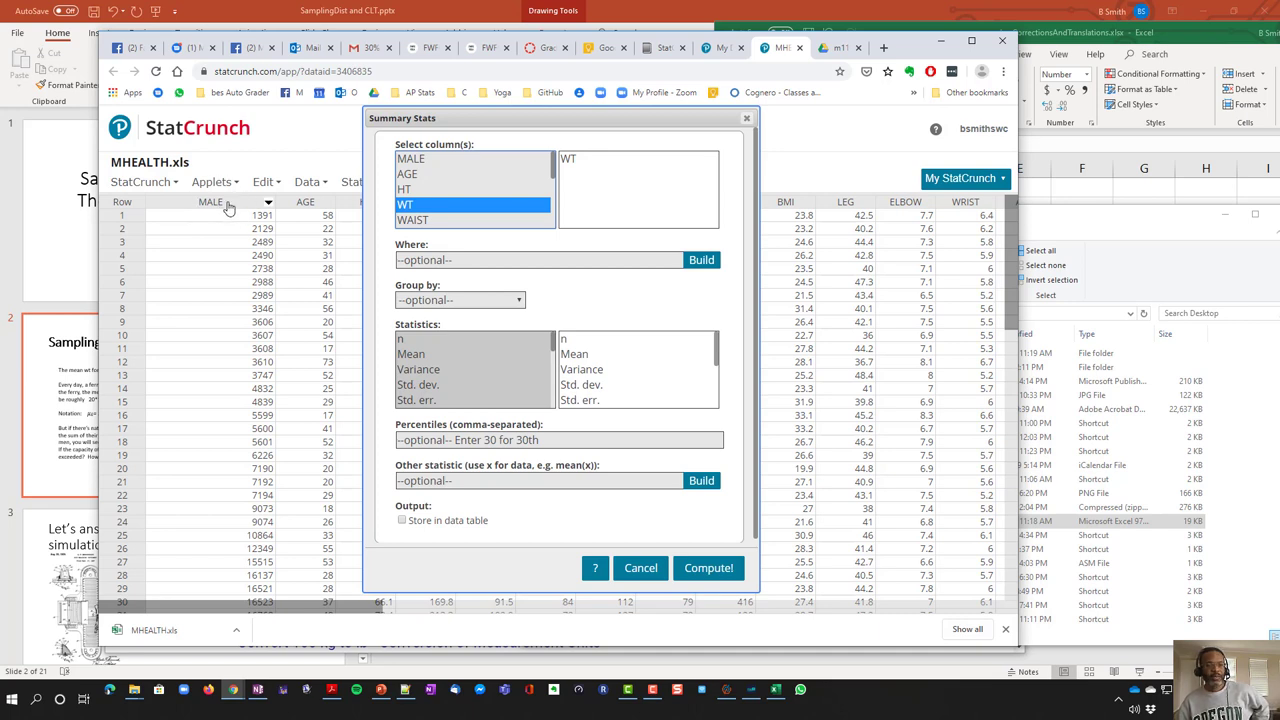
{"action": "left_click", "coordinate": [414, 191]}
{"action": "left_click", "coordinate": [414, 177]}
{"action": "left_click", "coordinate": [413, 190]}
{"action": "left_click", "coordinate": [409, 205]}
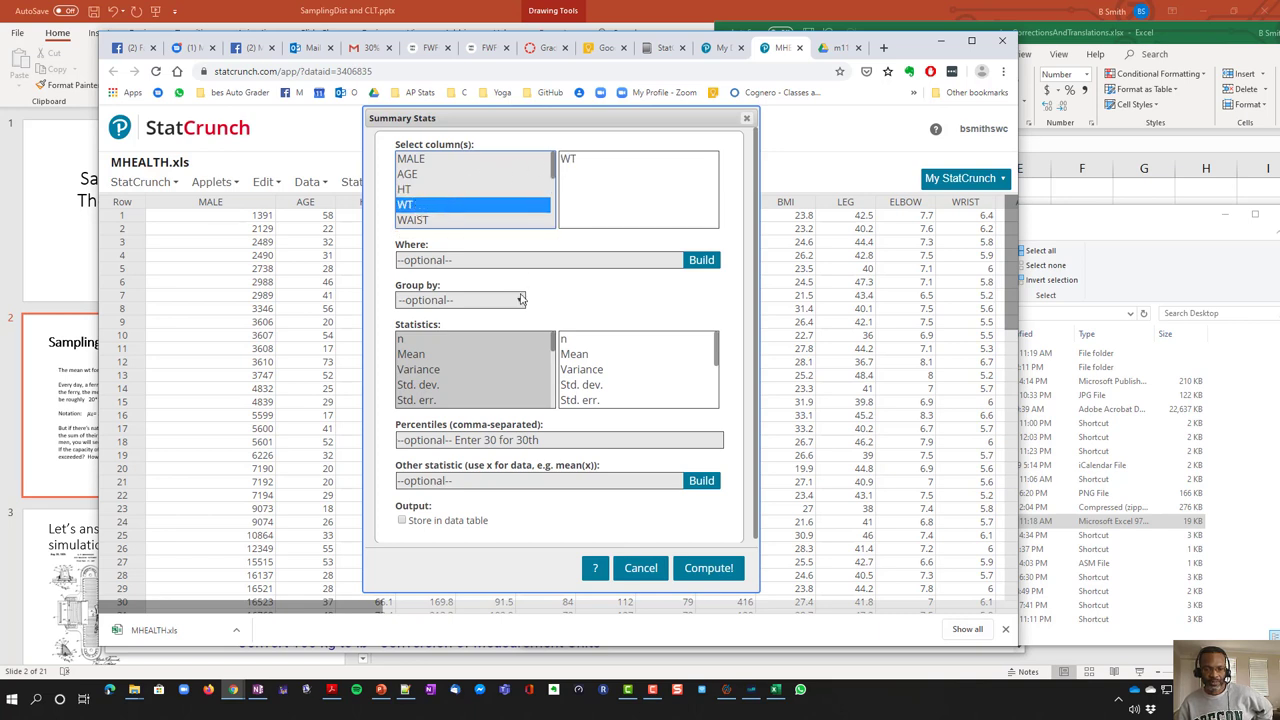
{"action": "scroll", "coordinate": [551, 305], "scroll_direction": "down", "scroll_amount": 1}
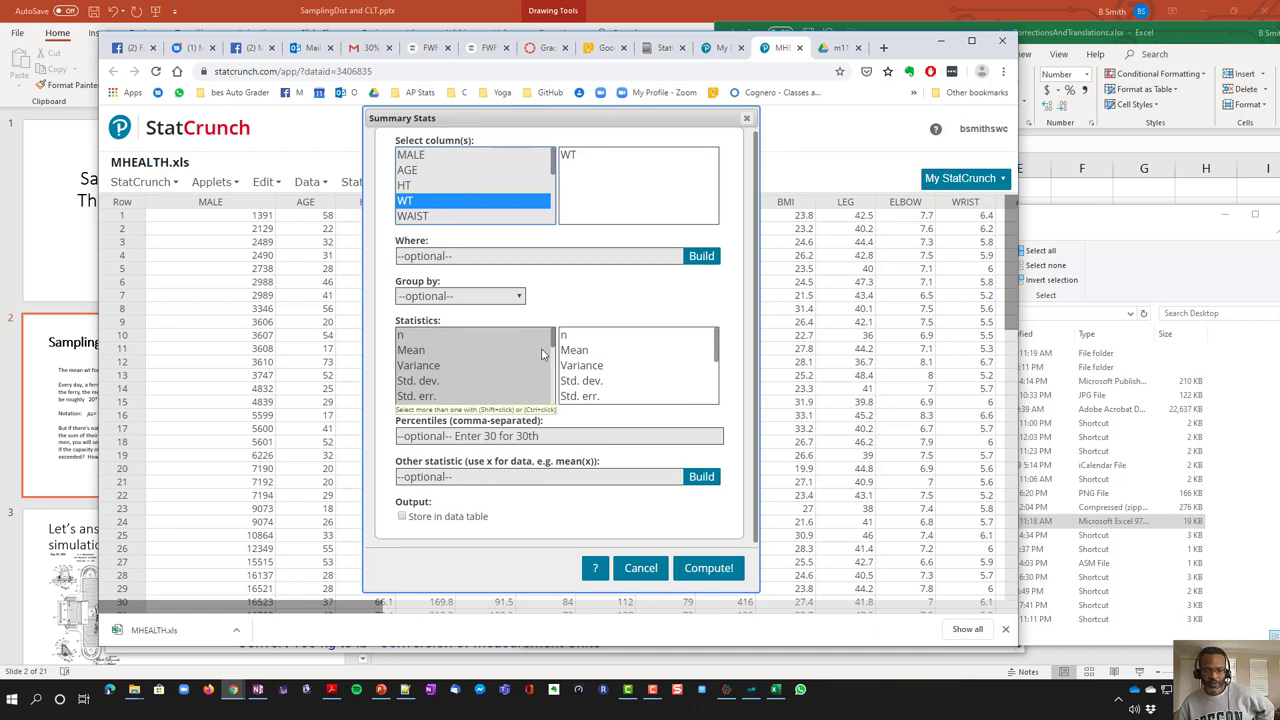
{"action": "scroll", "coordinate": [579, 358], "scroll_direction": "down", "scroll_amount": 1}
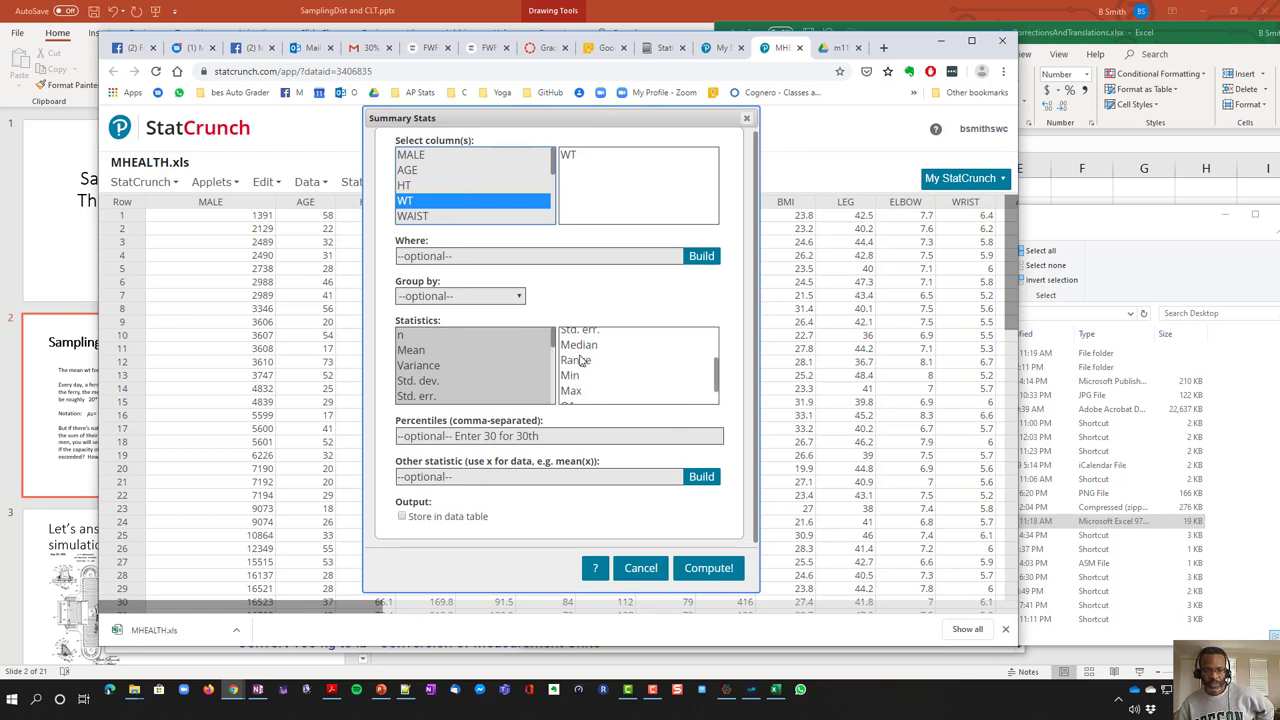
{"action": "scroll", "coordinate": [587, 364], "scroll_direction": "up", "scroll_amount": 1}
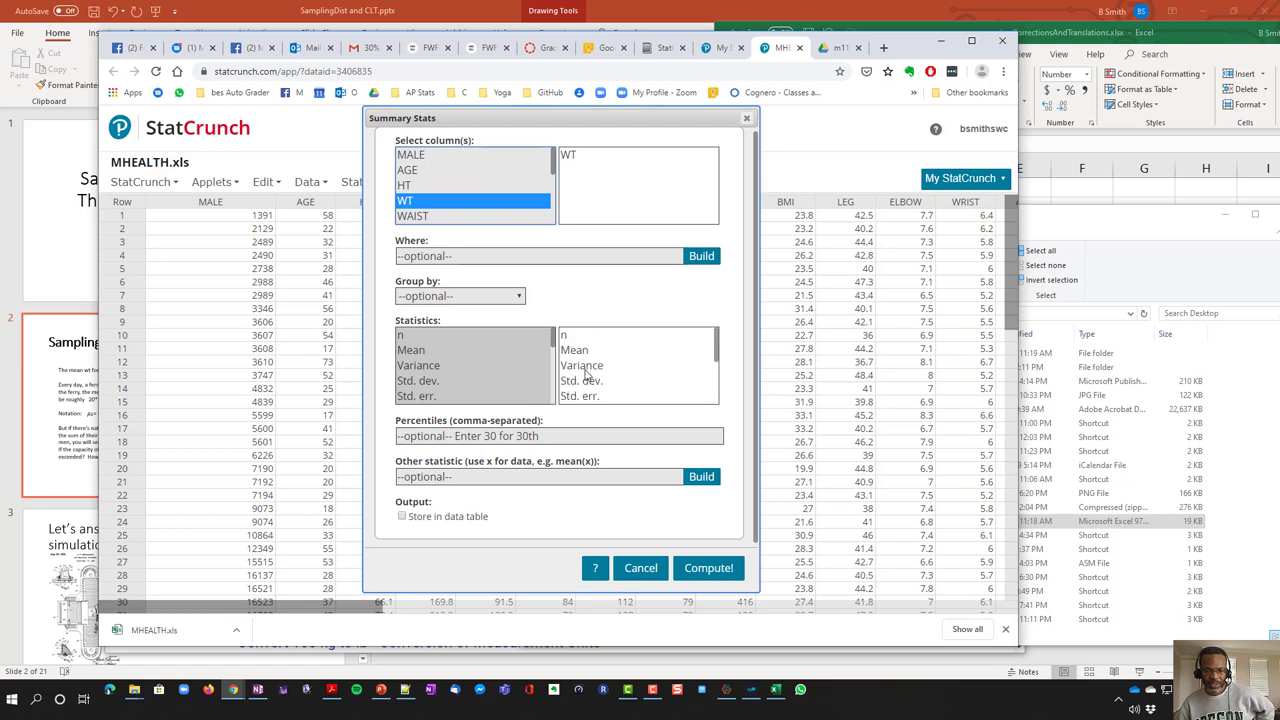
{"action": "scroll", "coordinate": [617, 402], "scroll_direction": "down", "scroll_amount": 1}
{"action": "scroll", "coordinate": [605, 385], "scroll_direction": "down", "scroll_amount": 1}
{"action": "scroll", "coordinate": [583, 370], "scroll_direction": "down", "scroll_amount": 2}
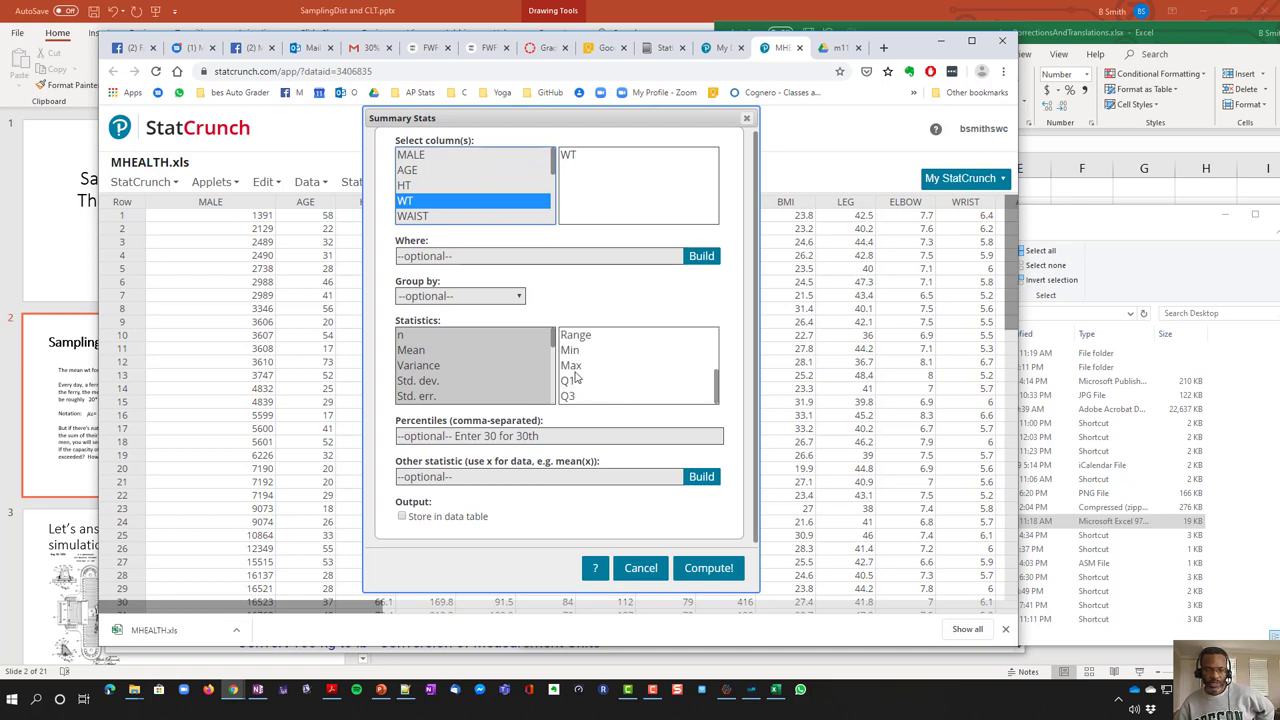
{"action": "scroll", "coordinate": [577, 380], "scroll_direction": "up", "scroll_amount": 5}
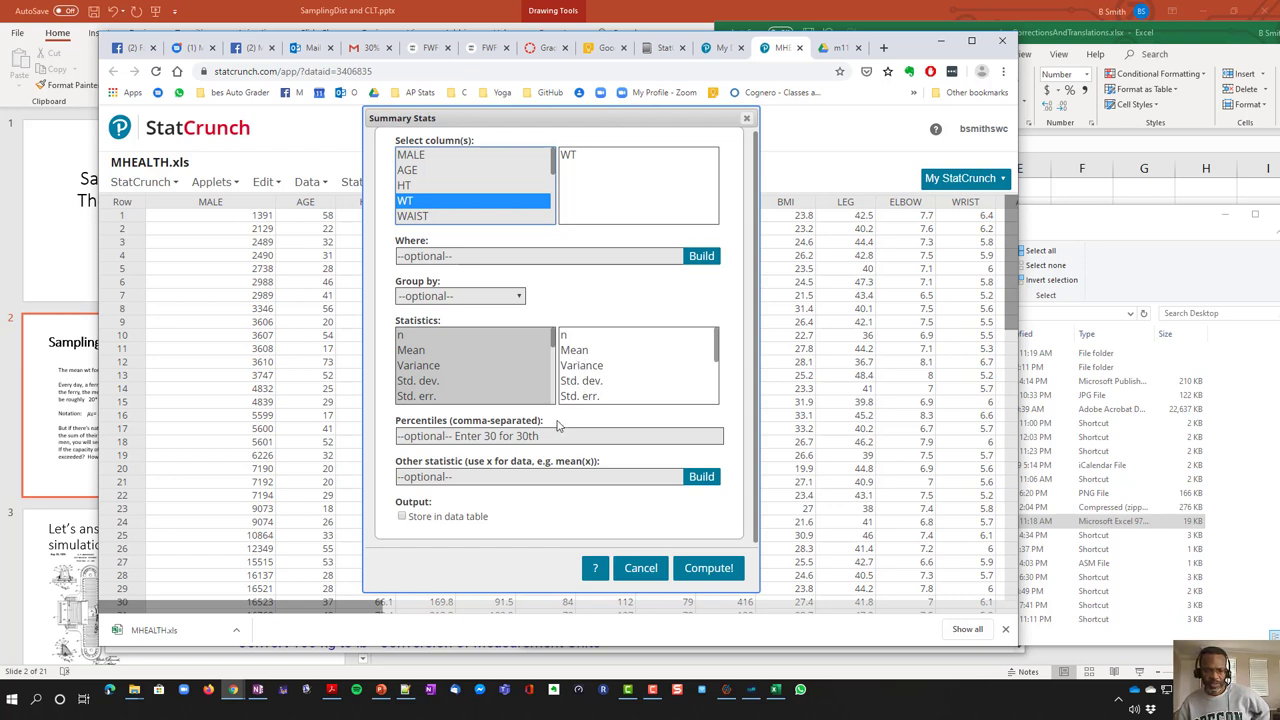
Open Stat > Summary Stats > Columns and select WT as the column to summarize
{"action": "key", "text": "Escape"}
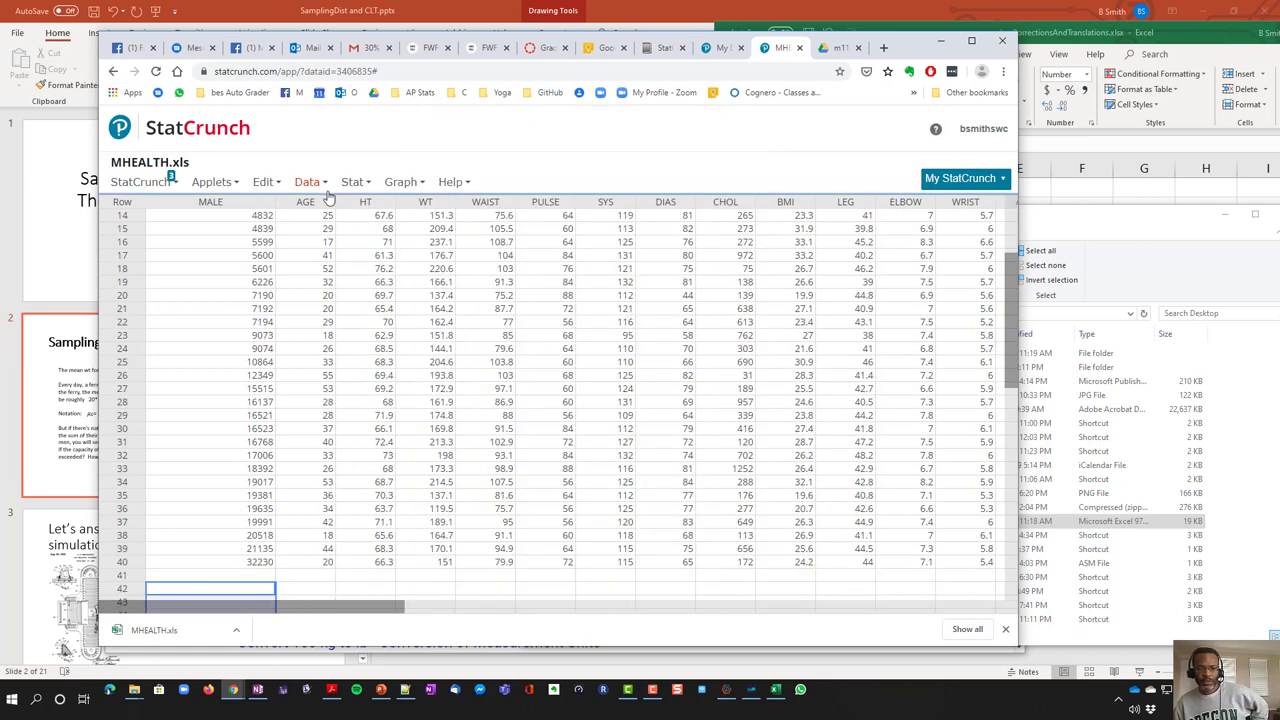
{"action": "left_click", "coordinate": [322, 184]}
{"action": "left_click", "coordinate": [352, 182]}
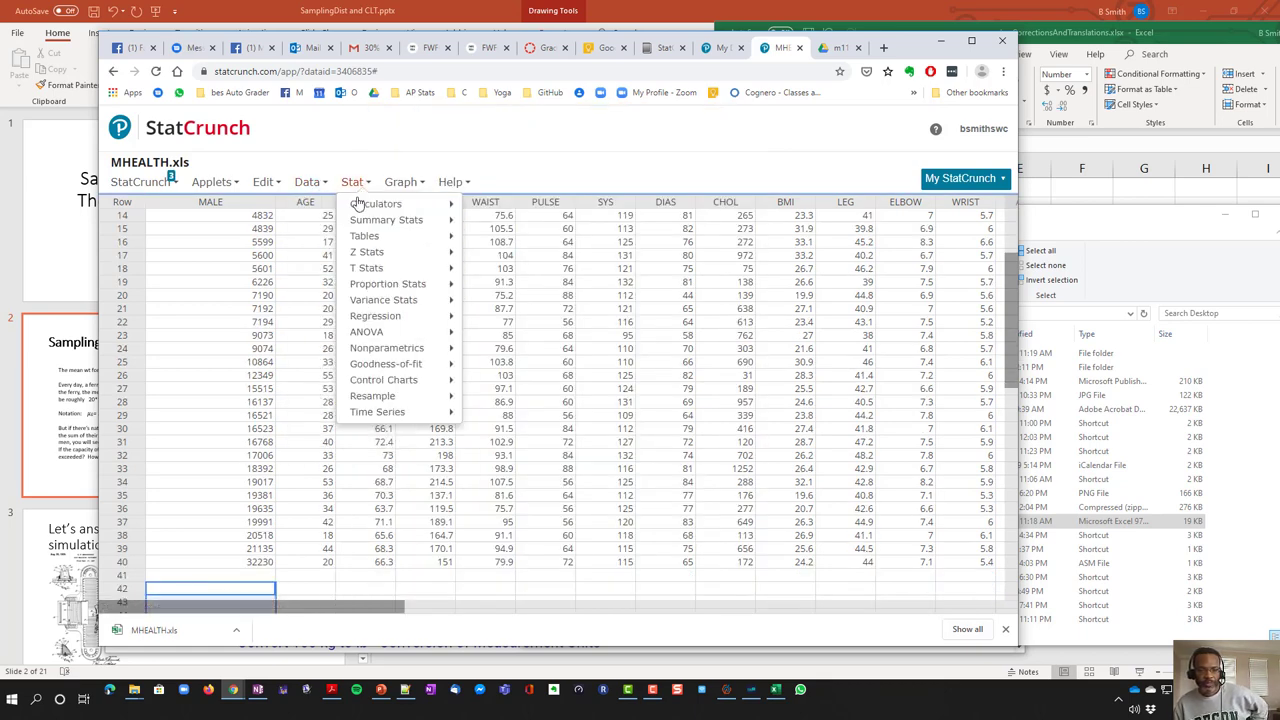
{"action": "mouse_move", "coordinate": [357, 205]}
{"action": "left_click", "coordinate": [302, 187]}
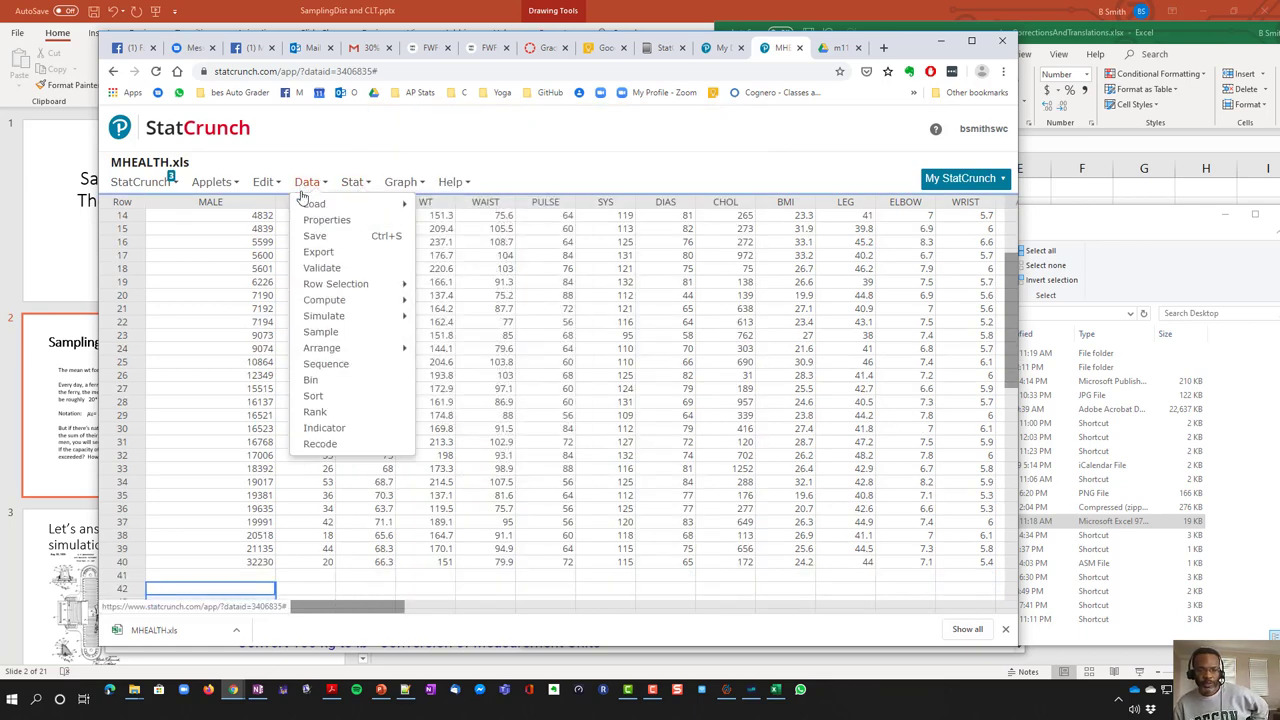
{"action": "left_click", "coordinate": [344, 185]}
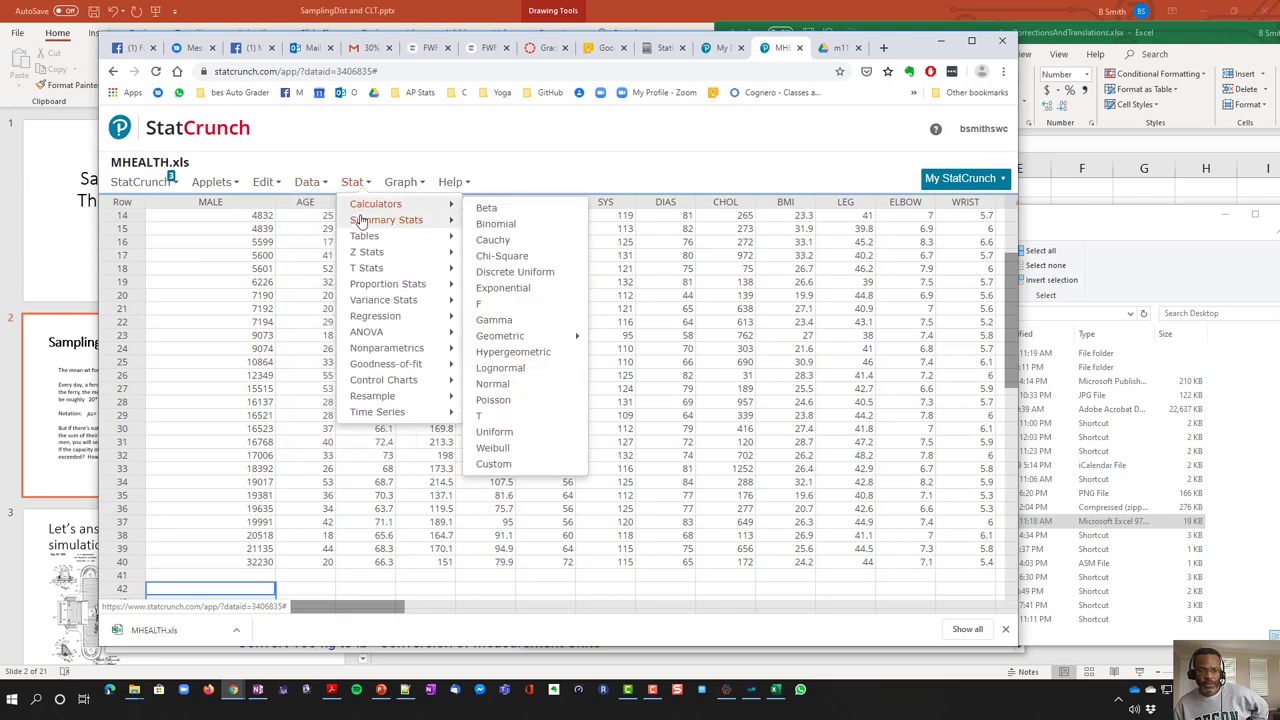
{"action": "mouse_move", "coordinate": [362, 220]}
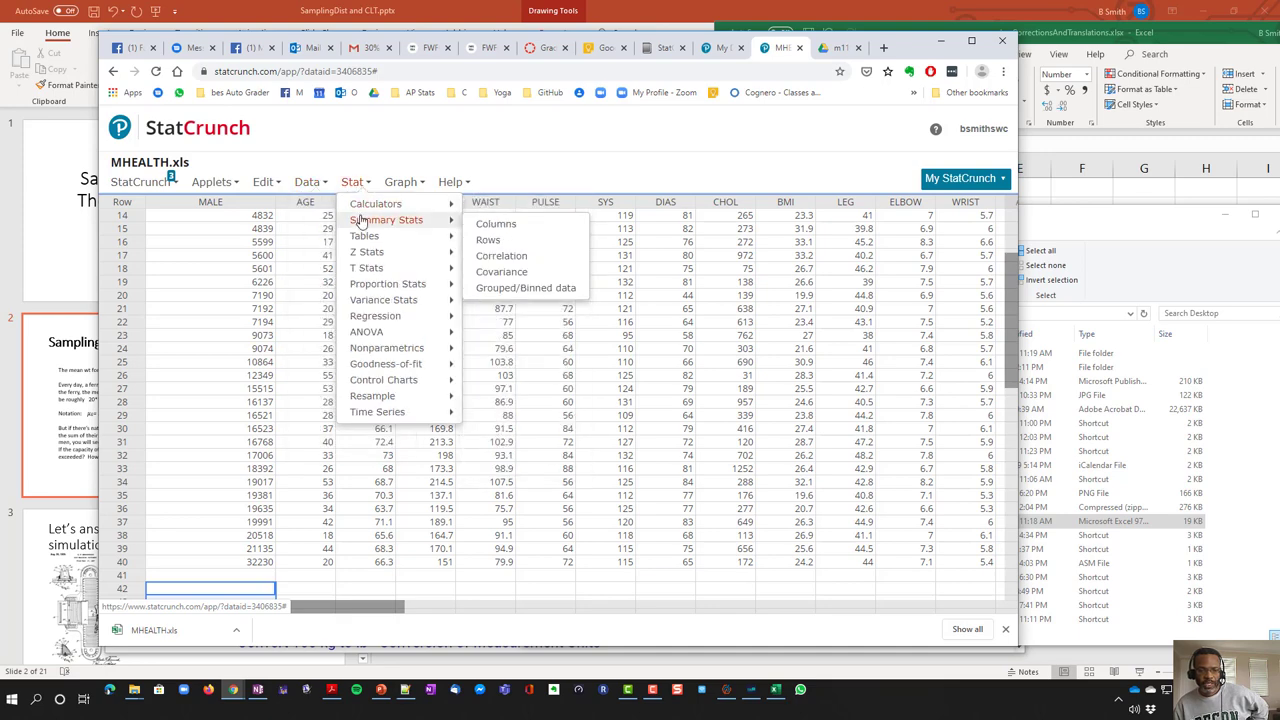
{"action": "left_click", "coordinate": [495, 224]}
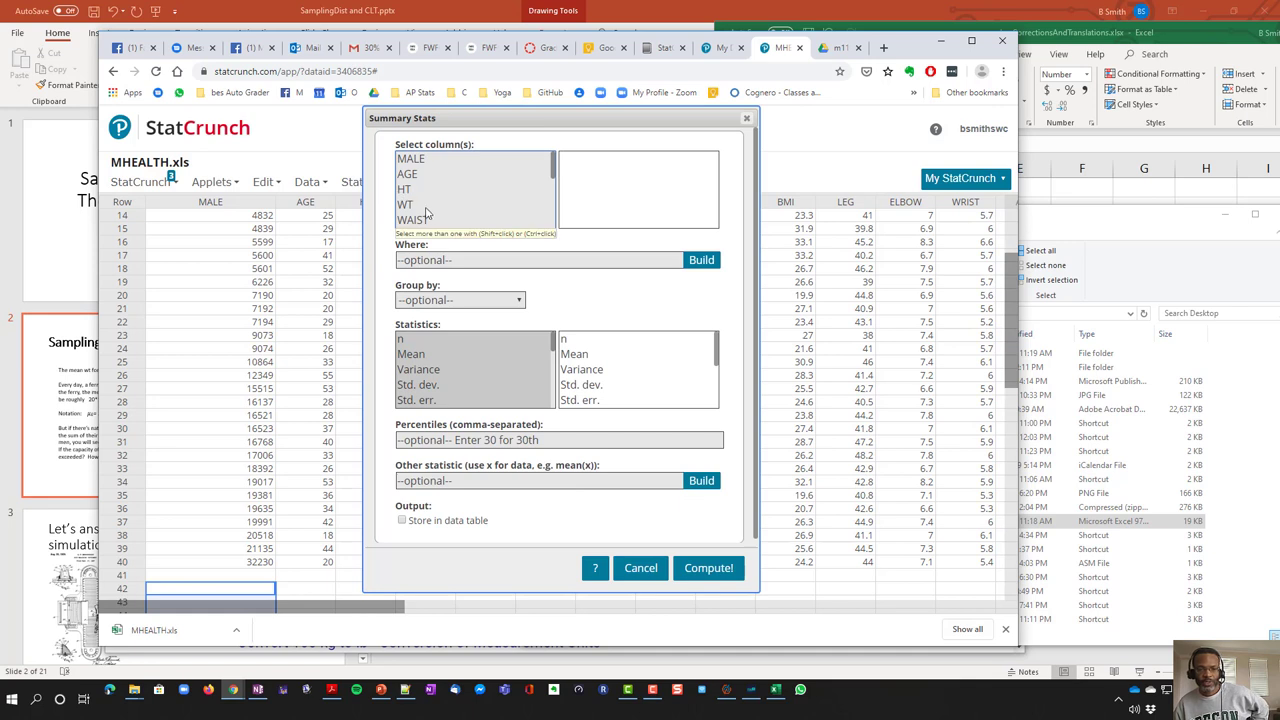
{"action": "left_click", "coordinate": [428, 206]}
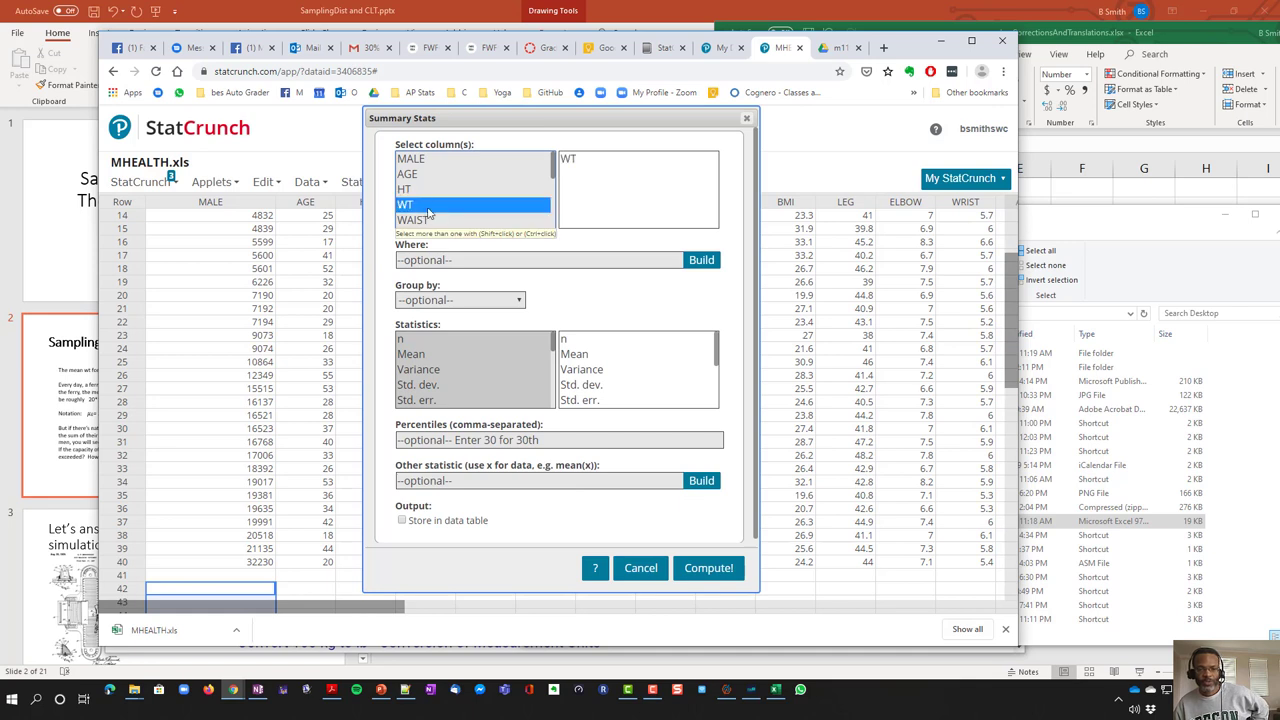
Compute WT summary statistics: median 169.95, min 119.5, max 237.1, and reposition the results window
{"action": "left_click", "coordinate": [710, 567]}
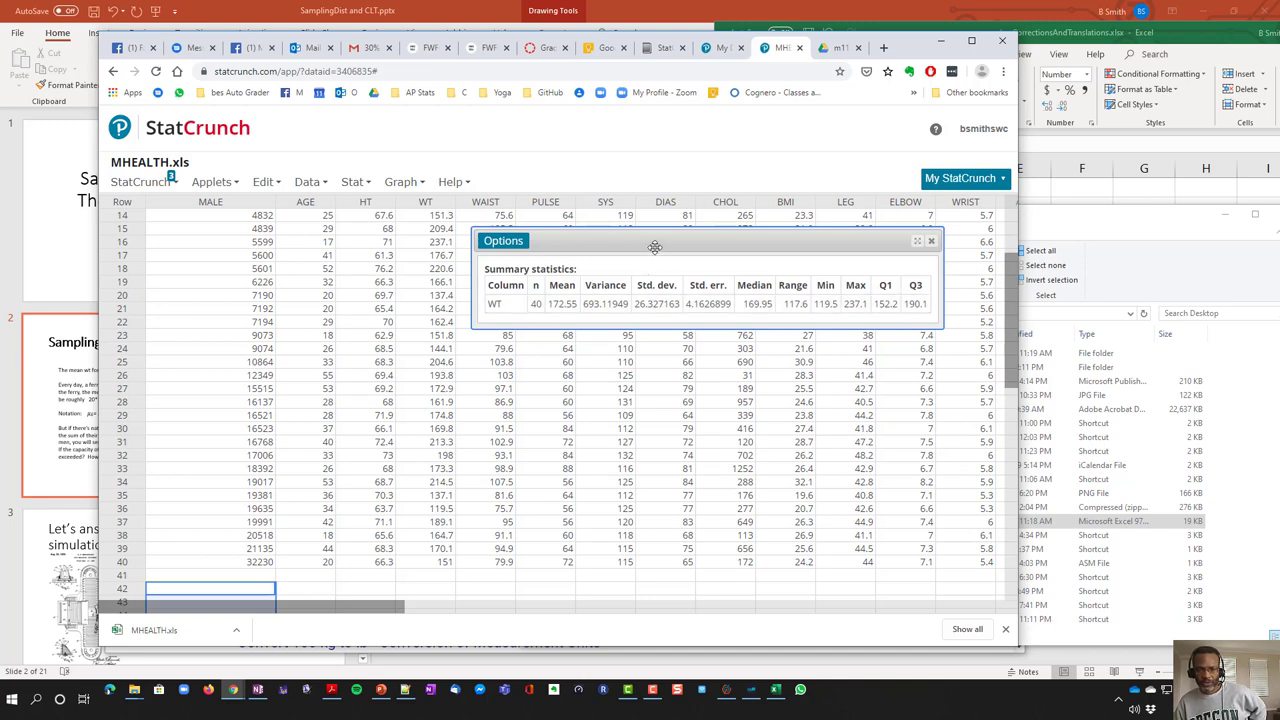
{"action": "left_click_drag", "start_coordinate": [656, 242], "coordinate": [674, 240]}
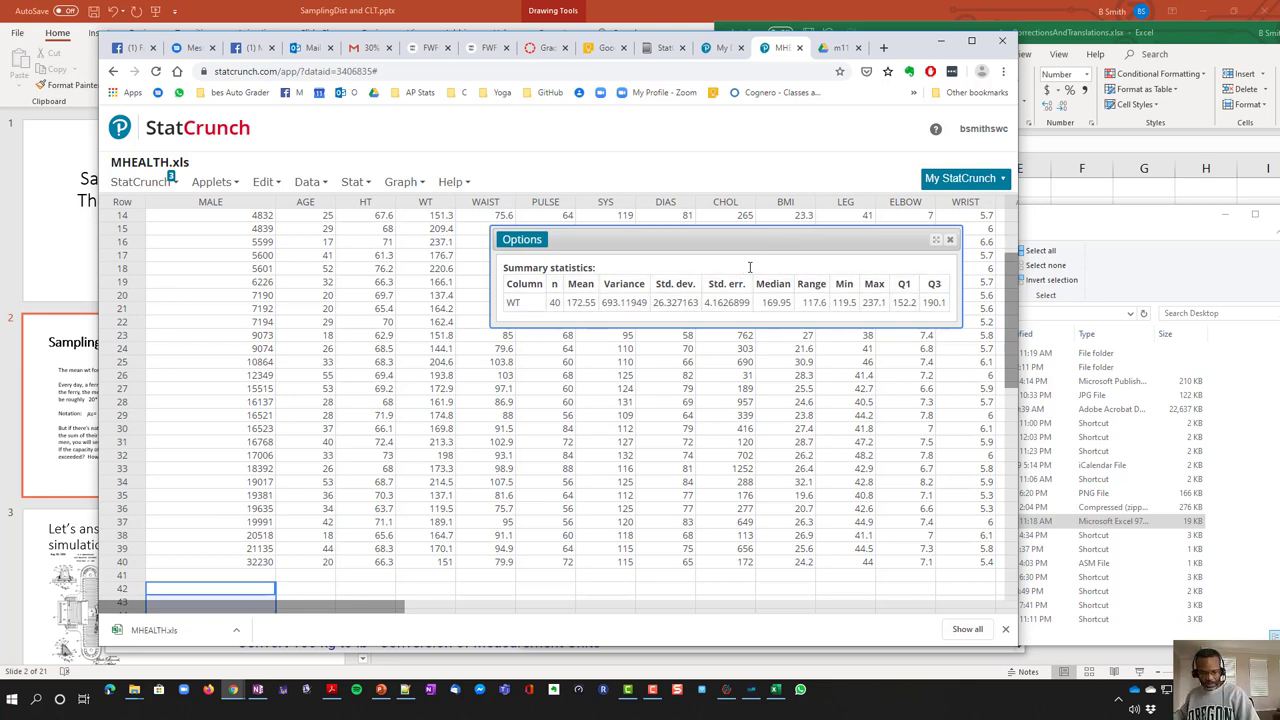
{"action": "left_click_drag", "start_coordinate": [870, 241], "coordinate": [831, 242]}
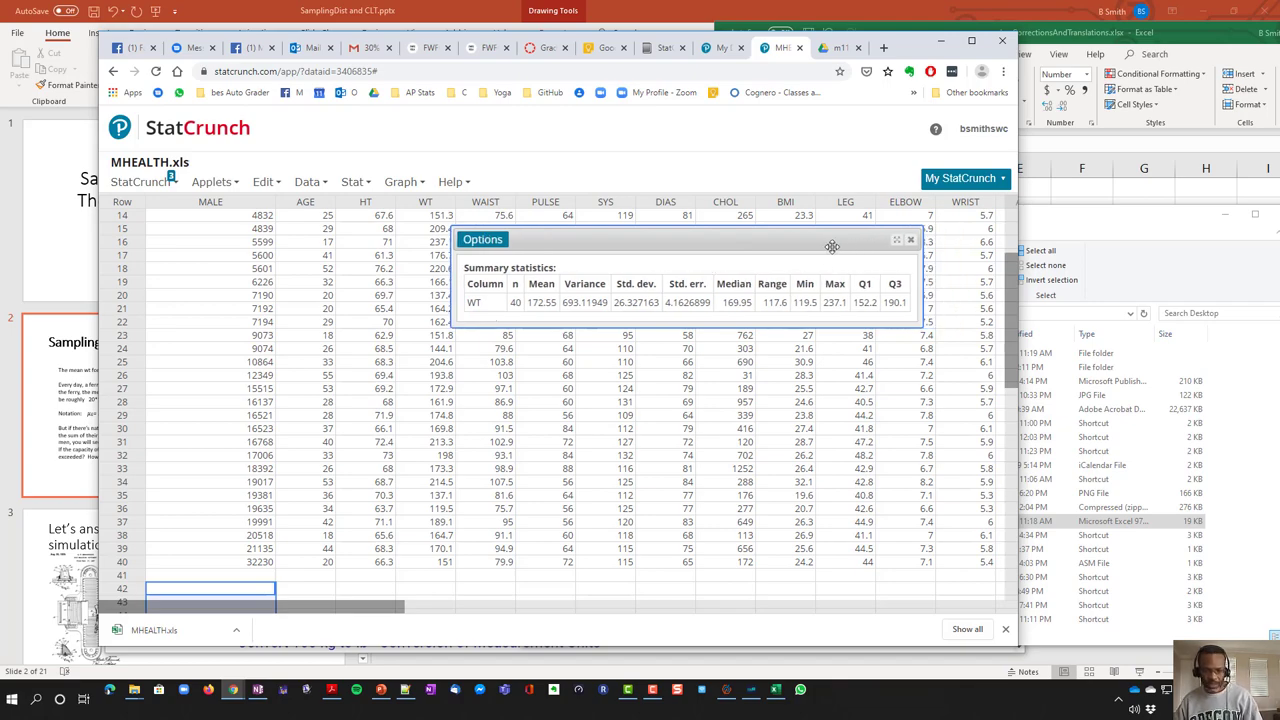
Snip the WT summary statistics table (n 40, mean 172.55) to the clipboard and bring up OneNote
{"action": "key", "text": "super+shift+s"}
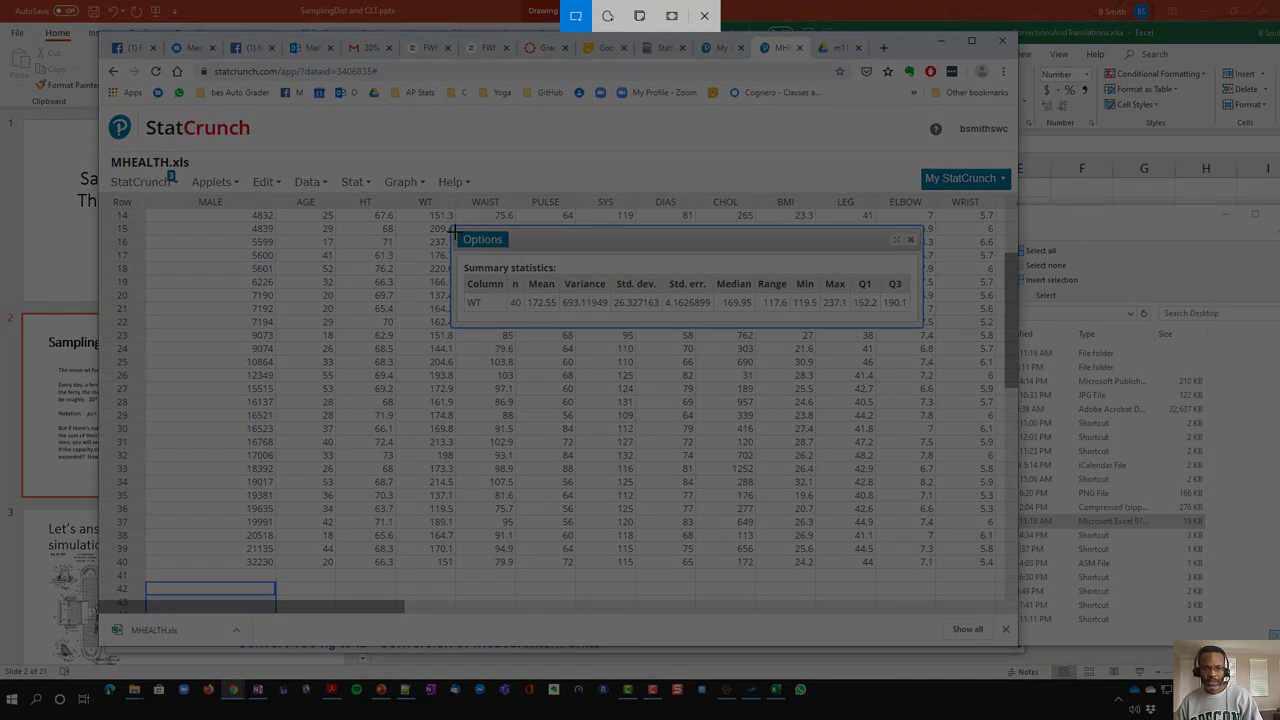
{"action": "left_click_drag", "start_coordinate": [452, 234], "coordinate": [928, 324]}
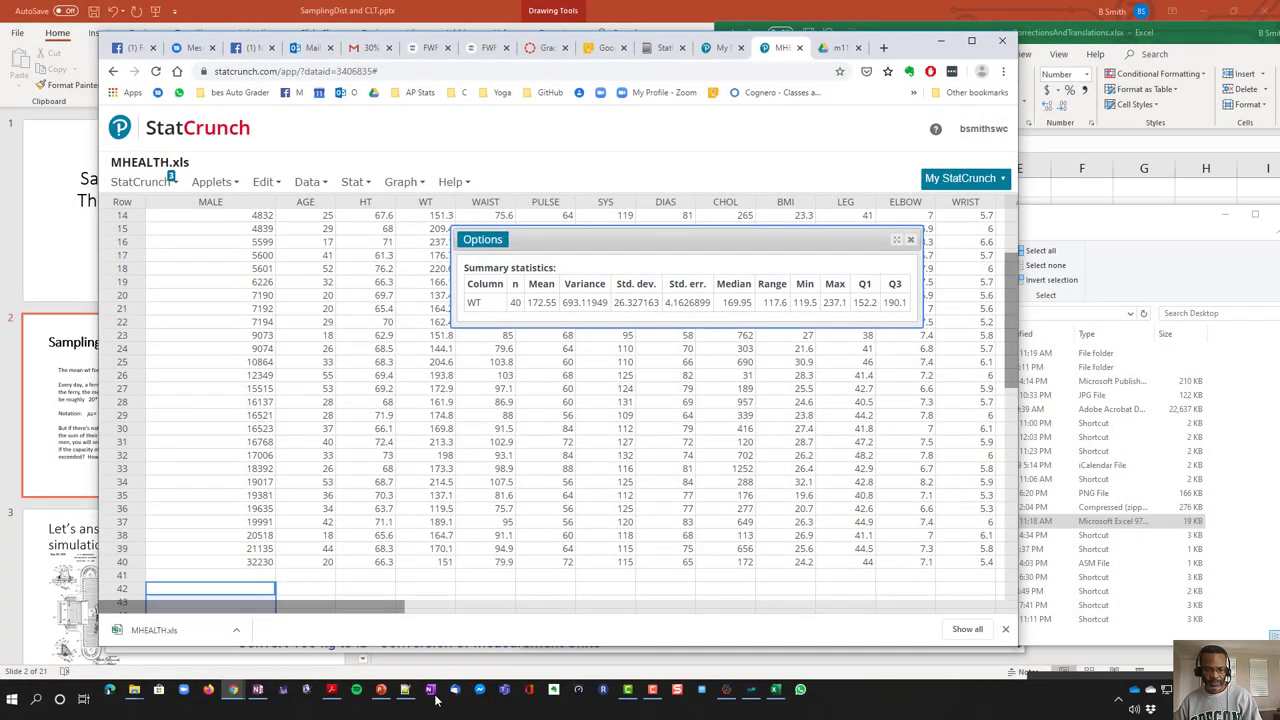
{"action": "left_click", "coordinate": [258, 697]}
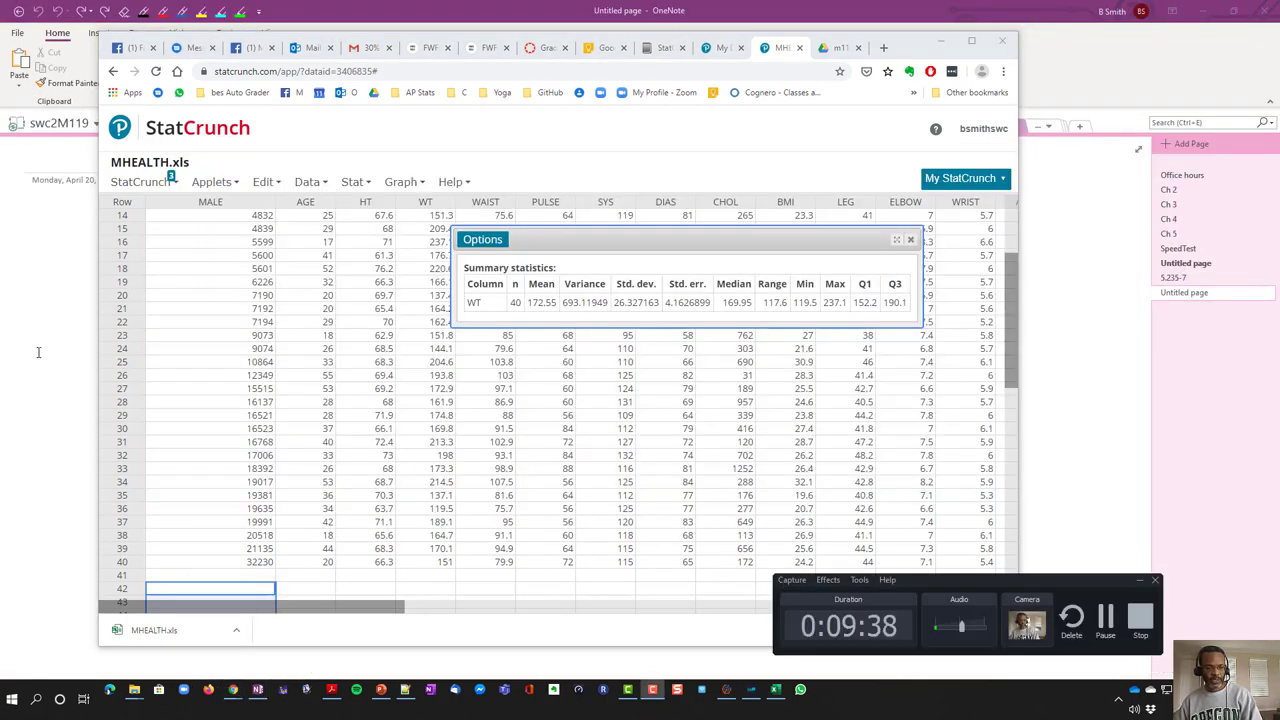
Paste the WT summary statistics snip onto OneNote's Untitled page
{"action": "left_click", "coordinate": [74, 357]}
{"action": "key", "text": "ctrl+v"}
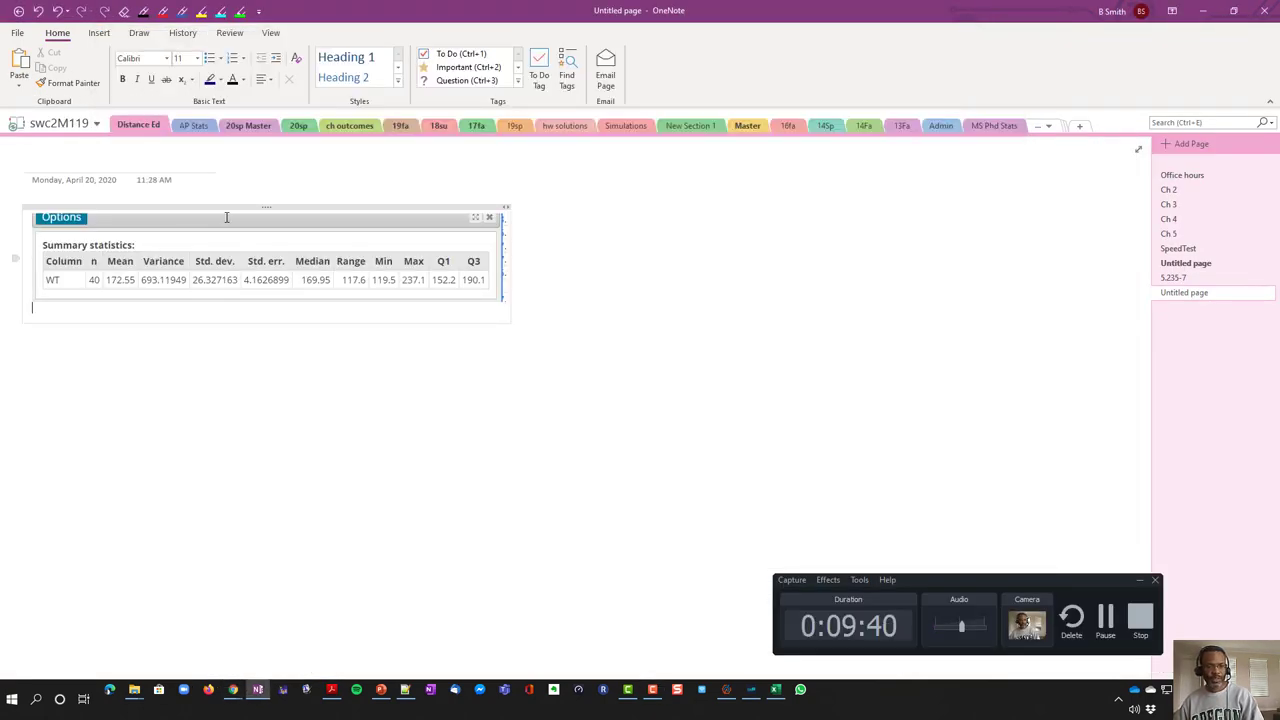
{"action": "left_click", "coordinate": [235, 216]}
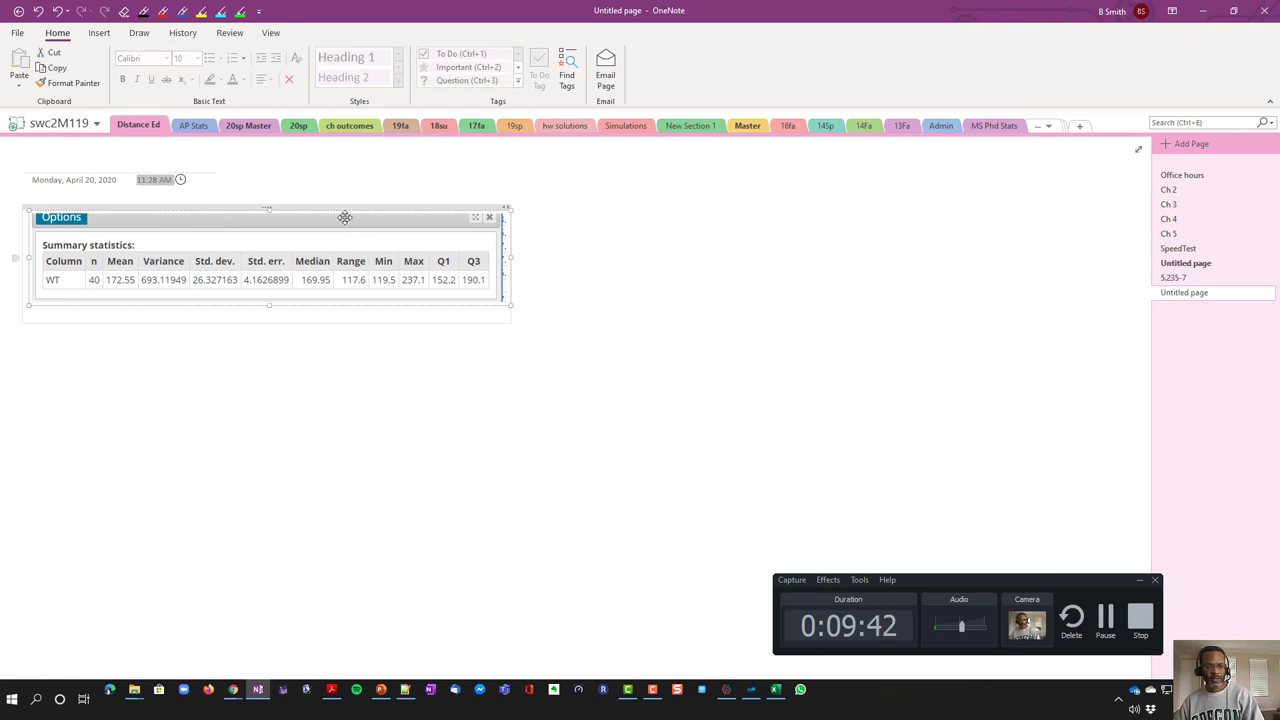
{"action": "left_click", "coordinate": [320, 446]}
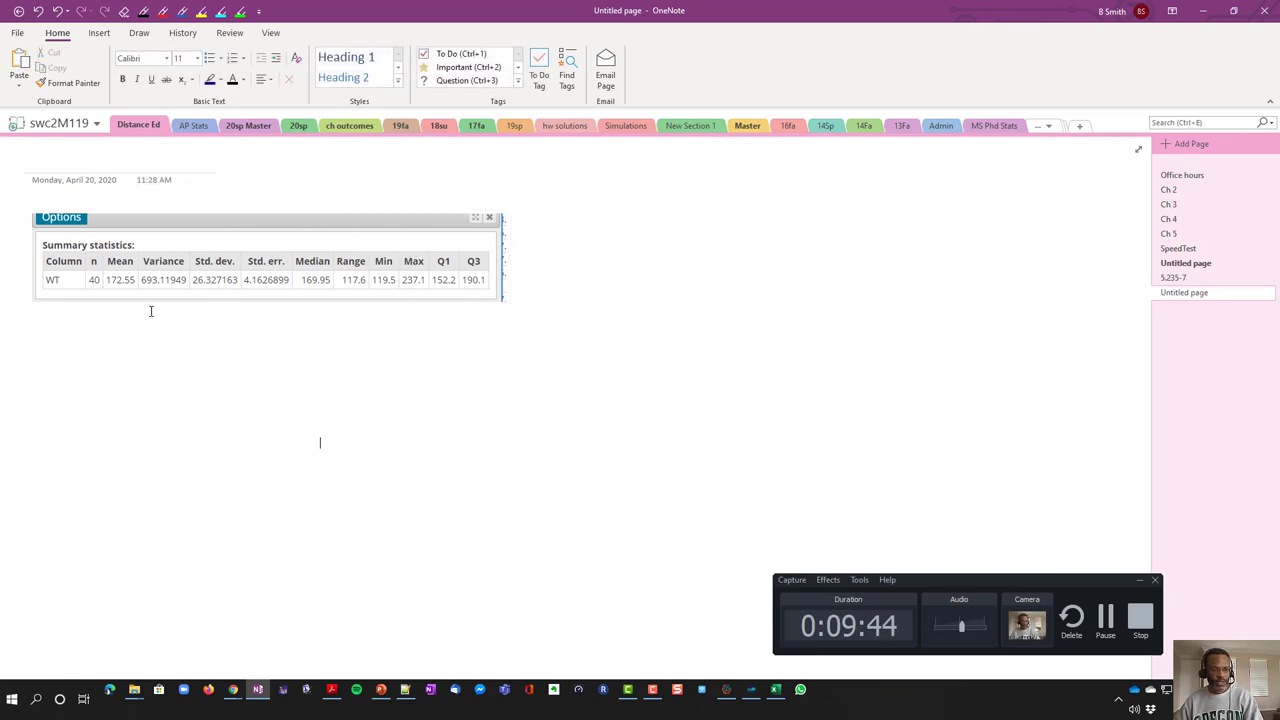
{"action": "scroll", "coordinate": [183, 294], "scroll_direction": "up", "scroll_amount": 3, "text": "ctrl"}
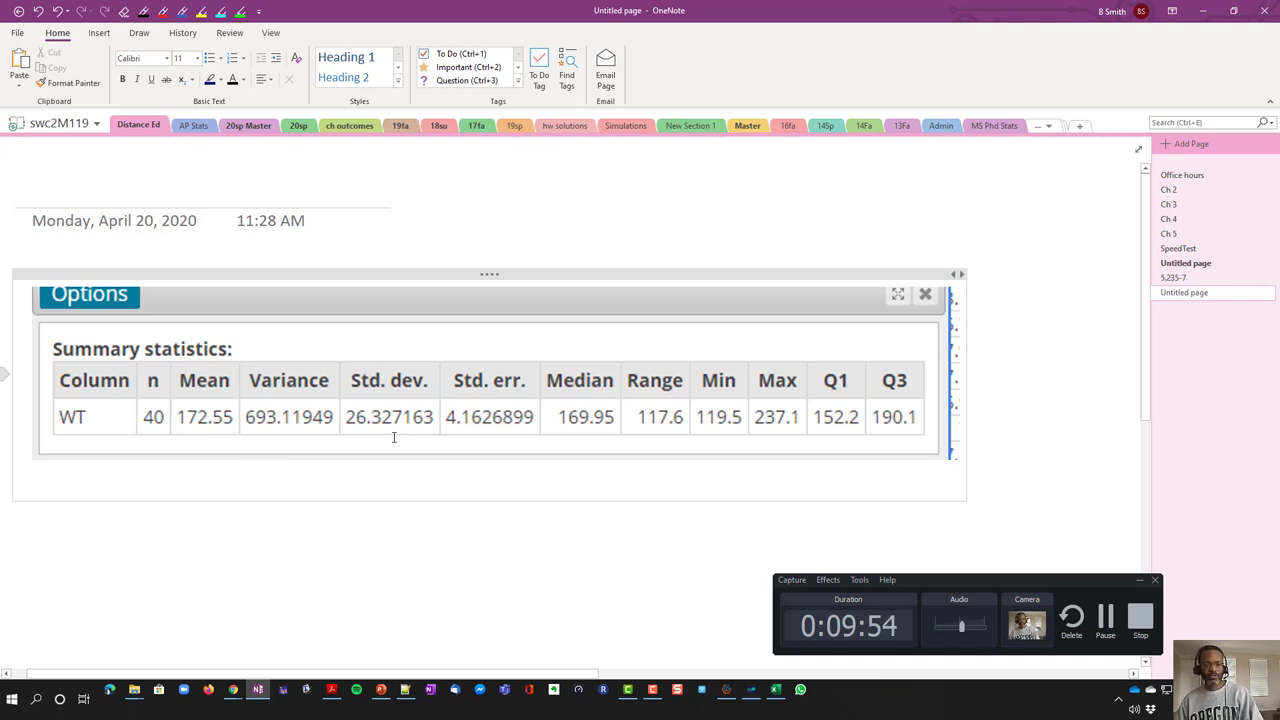
Switch back to the StatCrunch MHEALTH.xls browser window
{"action": "key", "text": "alt+Tab"}
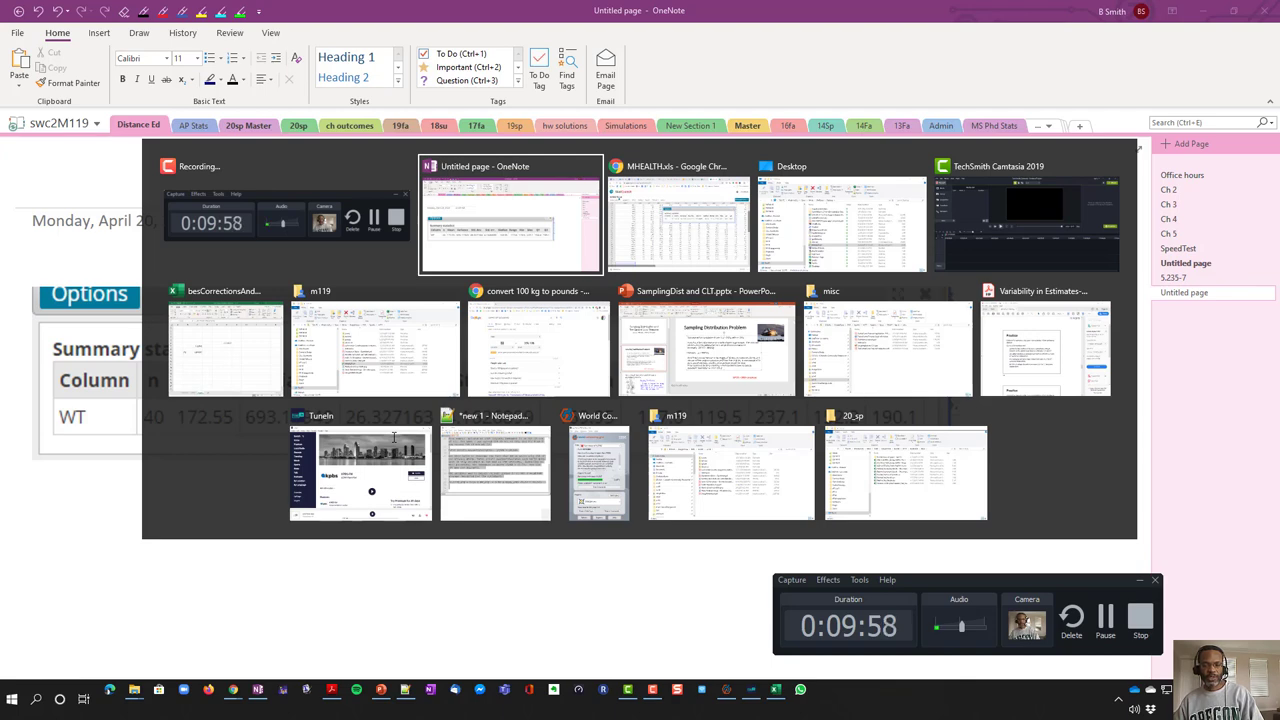
{"action": "key", "text": "Escape"}
{"action": "key", "text": "alt+Tab"}
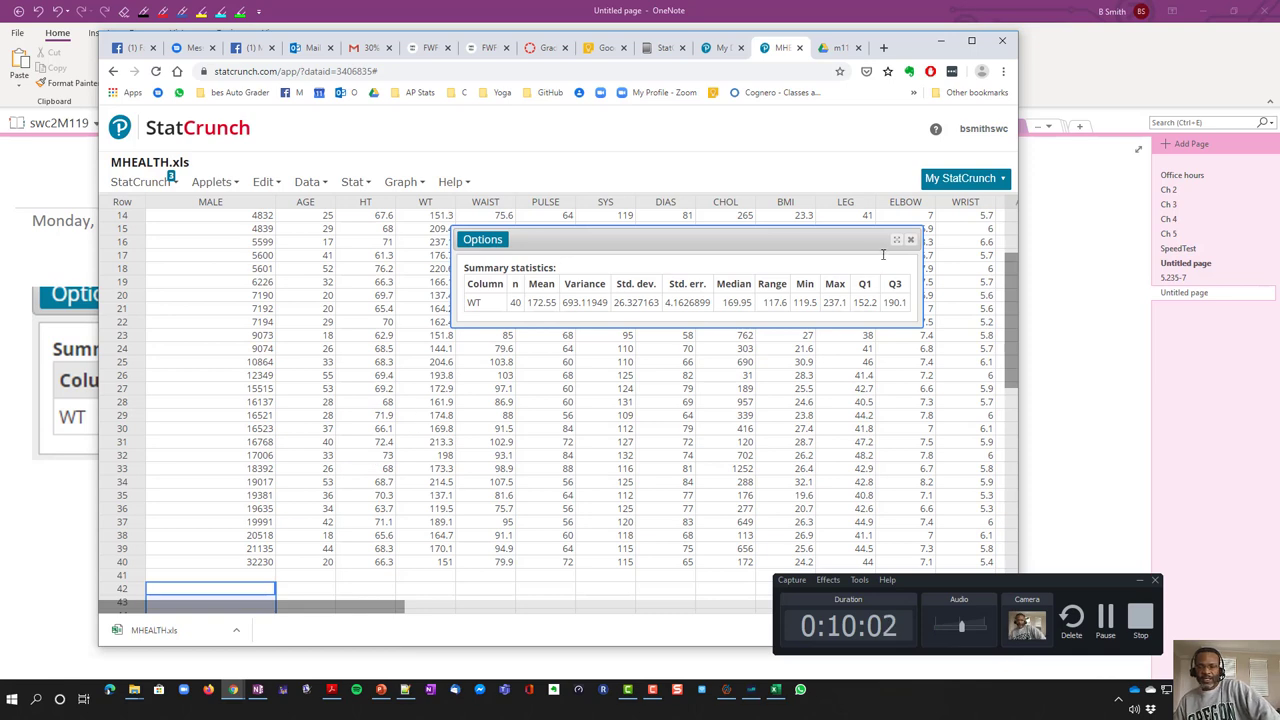
Close the WT summary results window and scroll to the top of the MHEALTH.xls table
{"action": "left_click", "coordinate": [911, 241]}
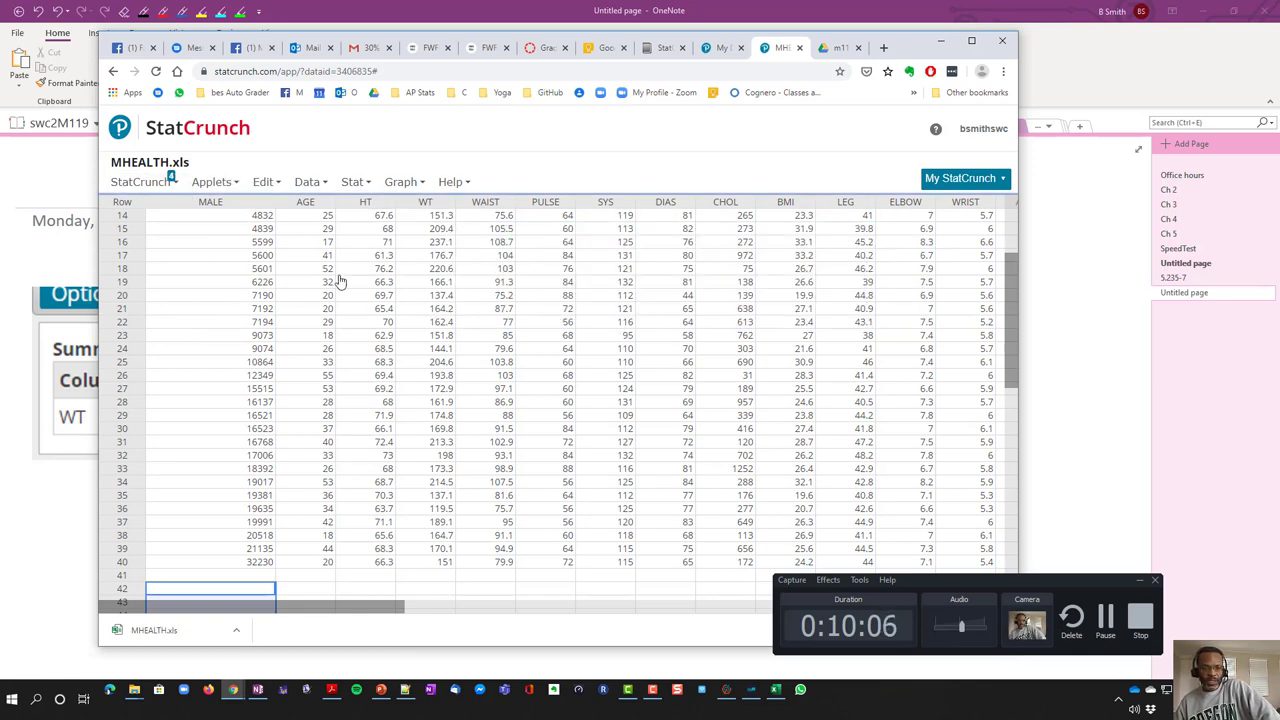
{"action": "left_click", "coordinate": [323, 192]}
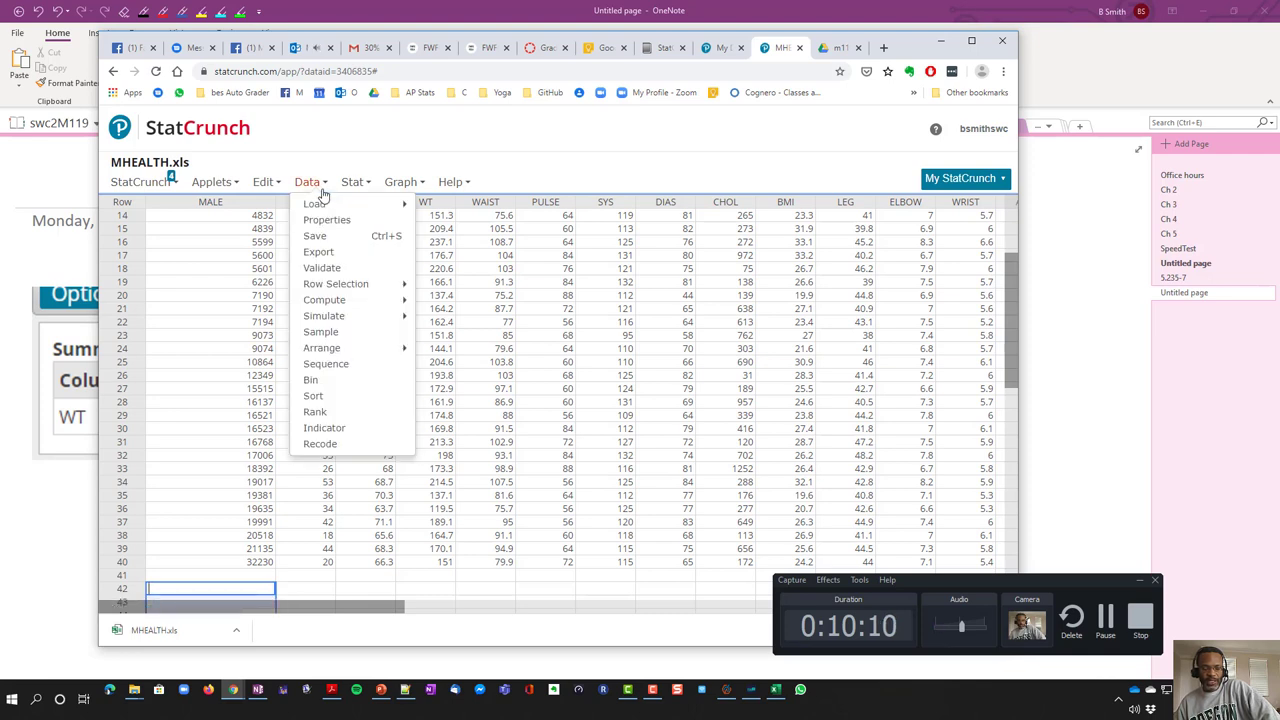
{"action": "left_click", "coordinate": [365, 576]}
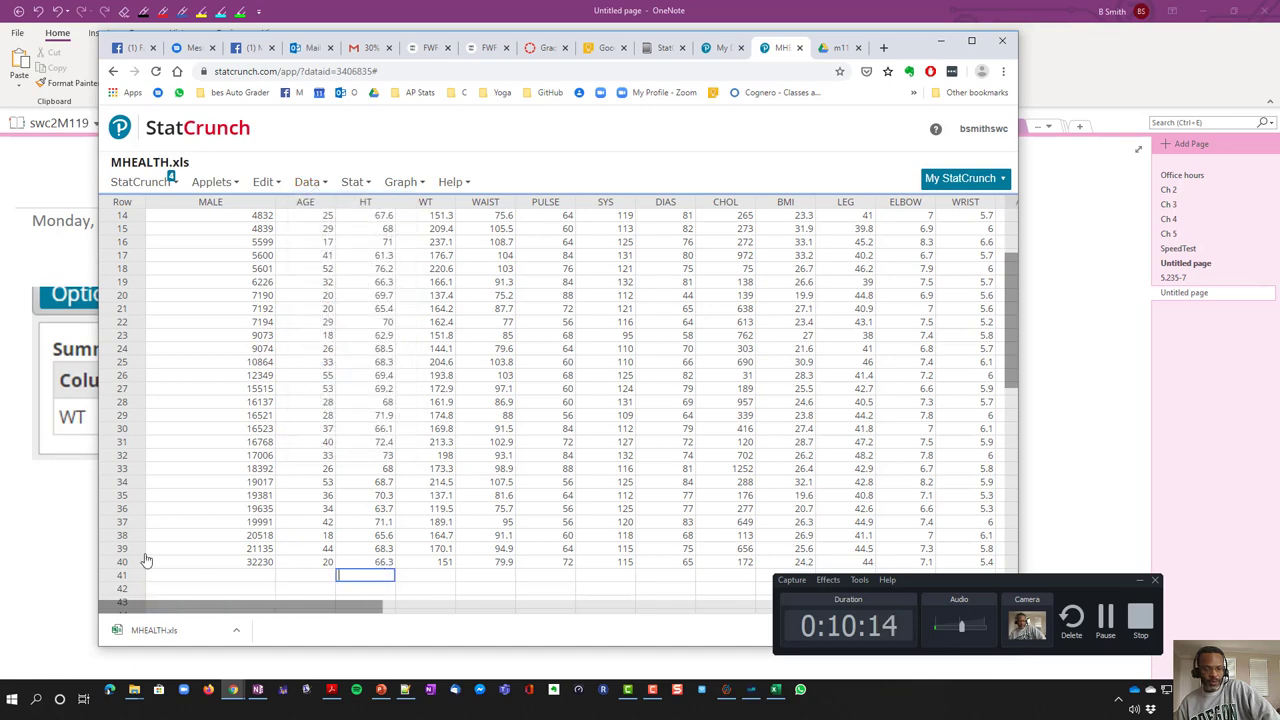
{"action": "scroll", "coordinate": [378, 316], "scroll_direction": "up", "scroll_amount": 2}
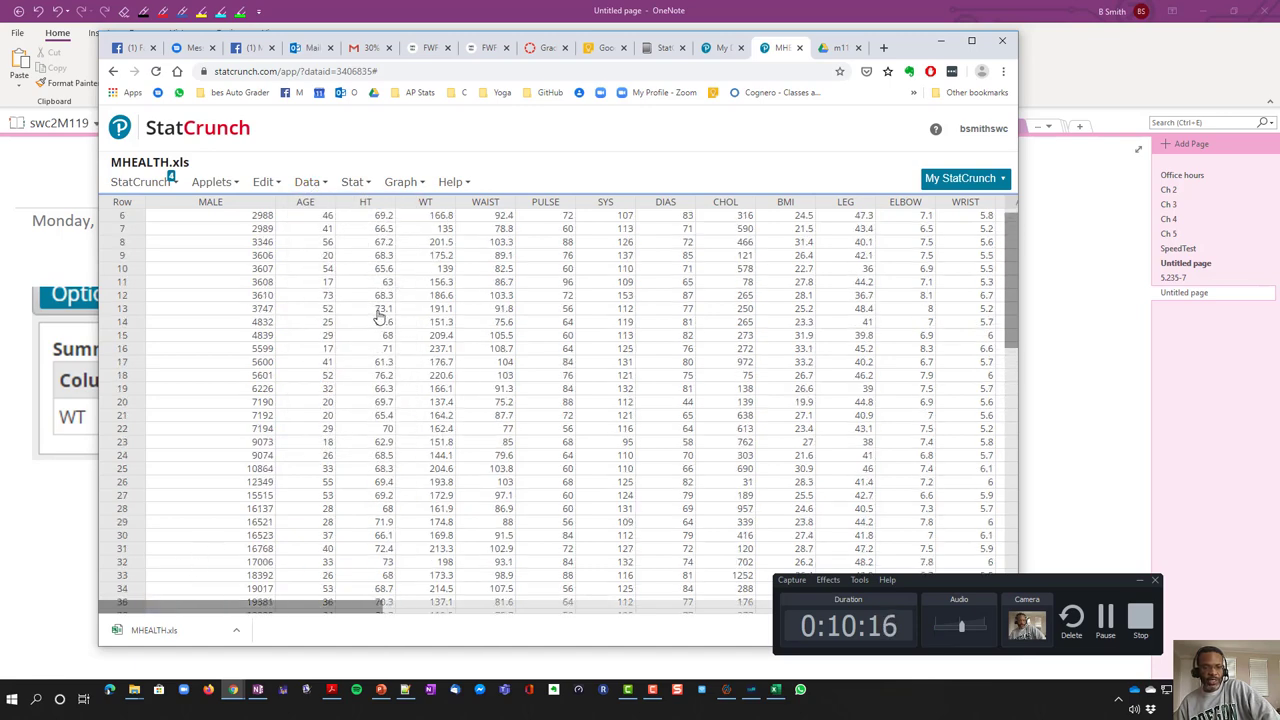
{"action": "scroll", "coordinate": [380, 316], "scroll_direction": "up", "scroll_amount": 2}
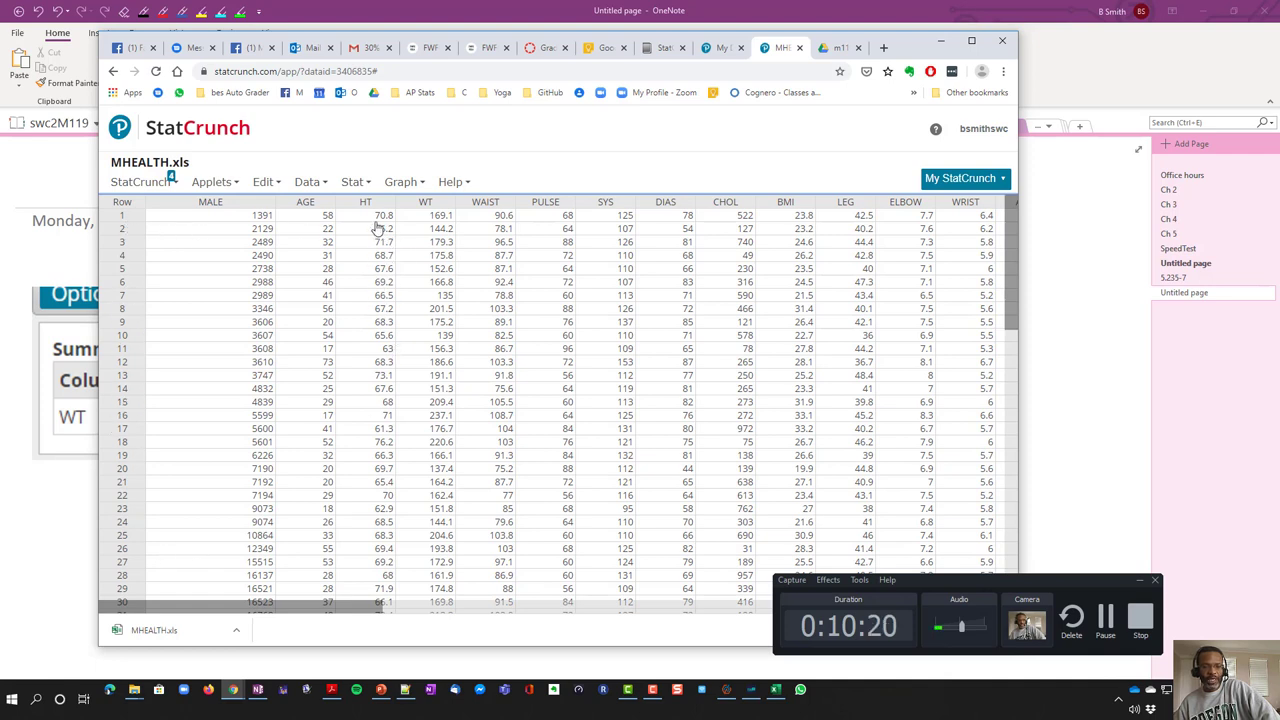
Look through the Stat and Data menus, leaving the Data menu open
{"action": "left_click", "coordinate": [353, 183]}
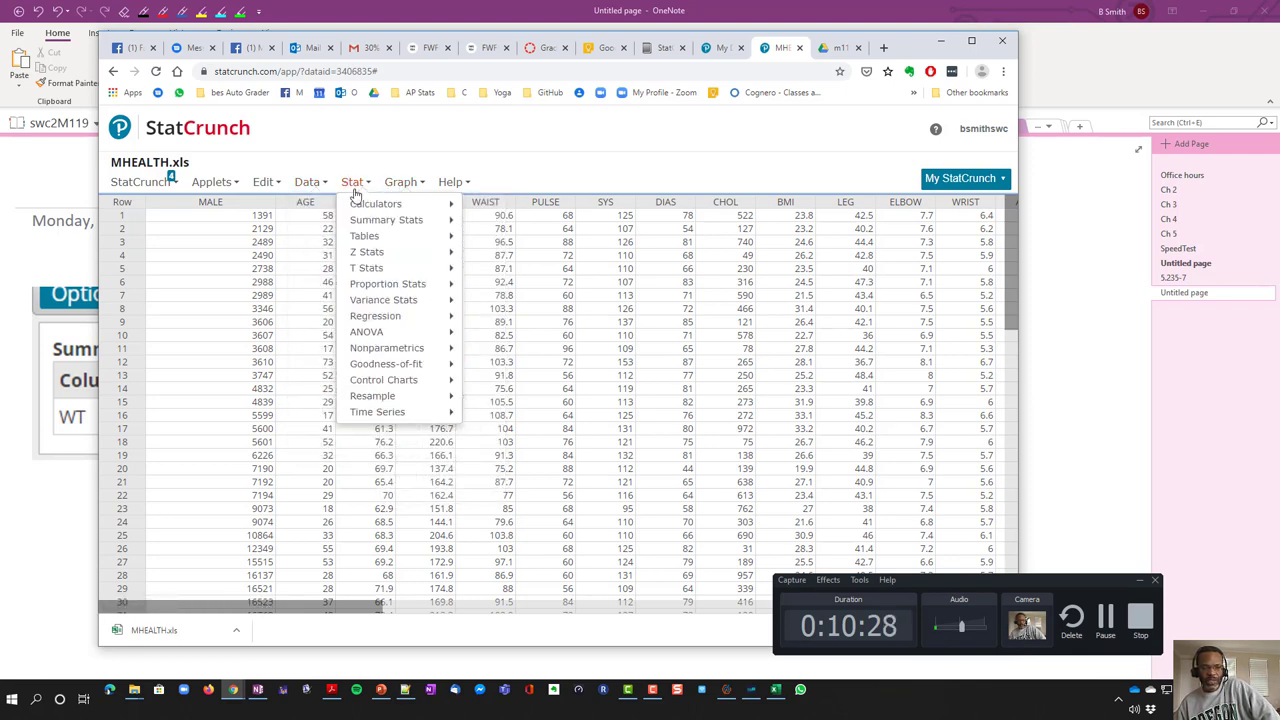
{"action": "mouse_move", "coordinate": [355, 206]}
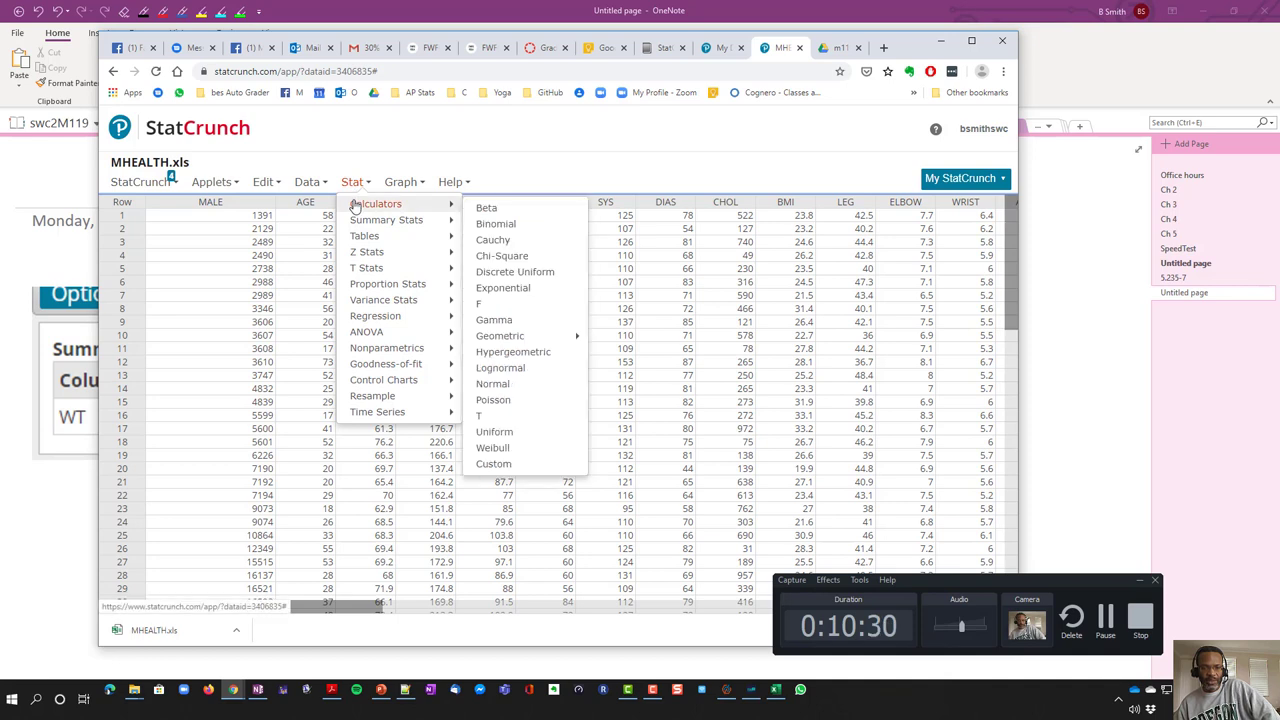
{"action": "left_click", "coordinate": [310, 189]}
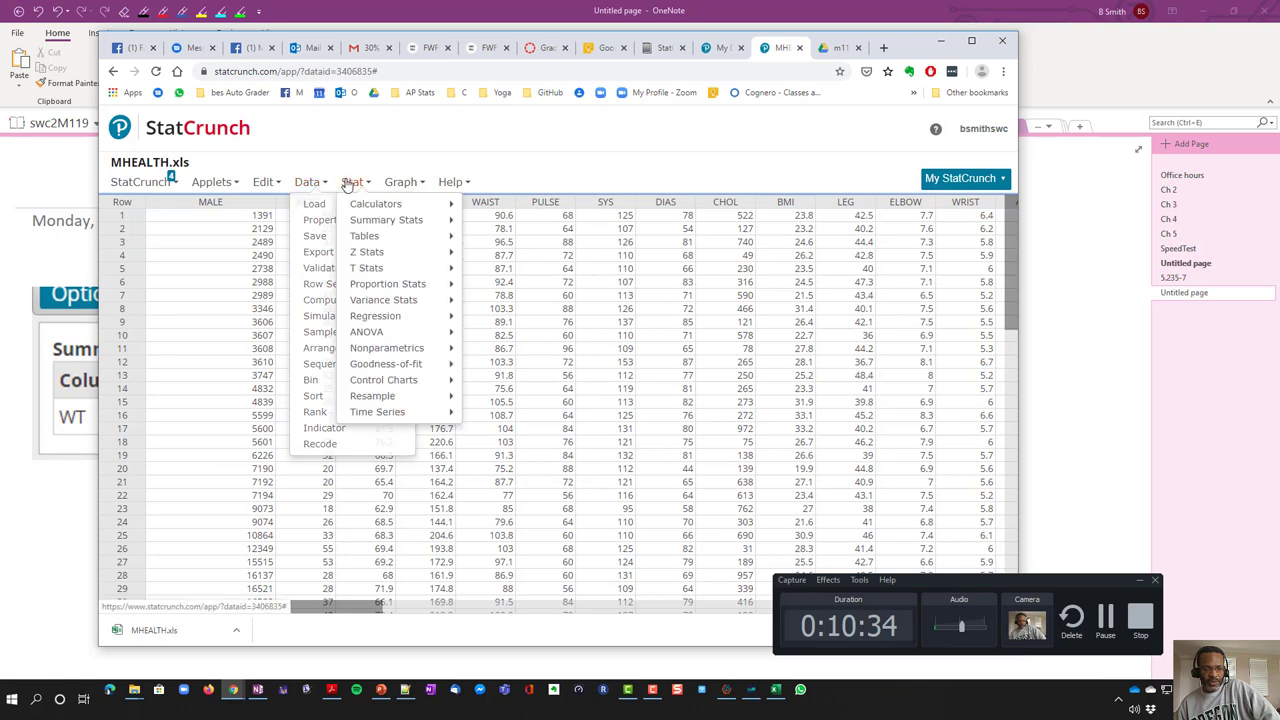
{"action": "left_click", "coordinate": [347, 185]}
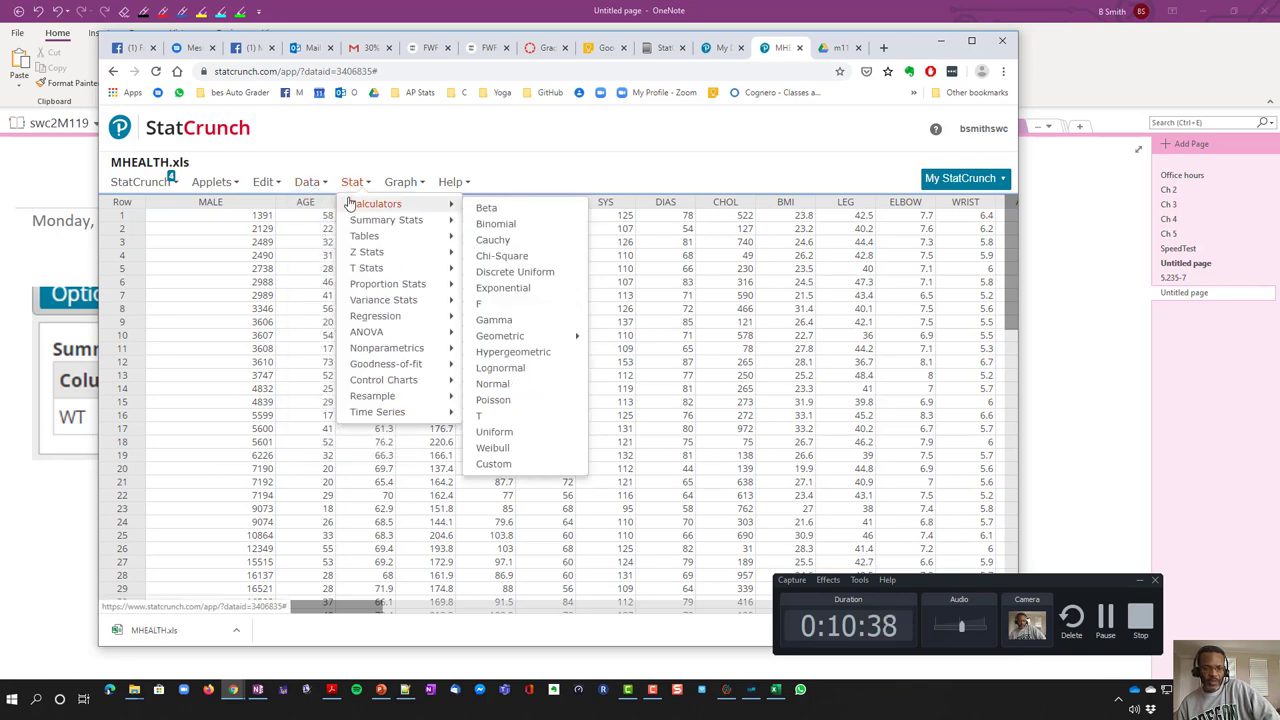
{"action": "mouse_move", "coordinate": [357, 219]}
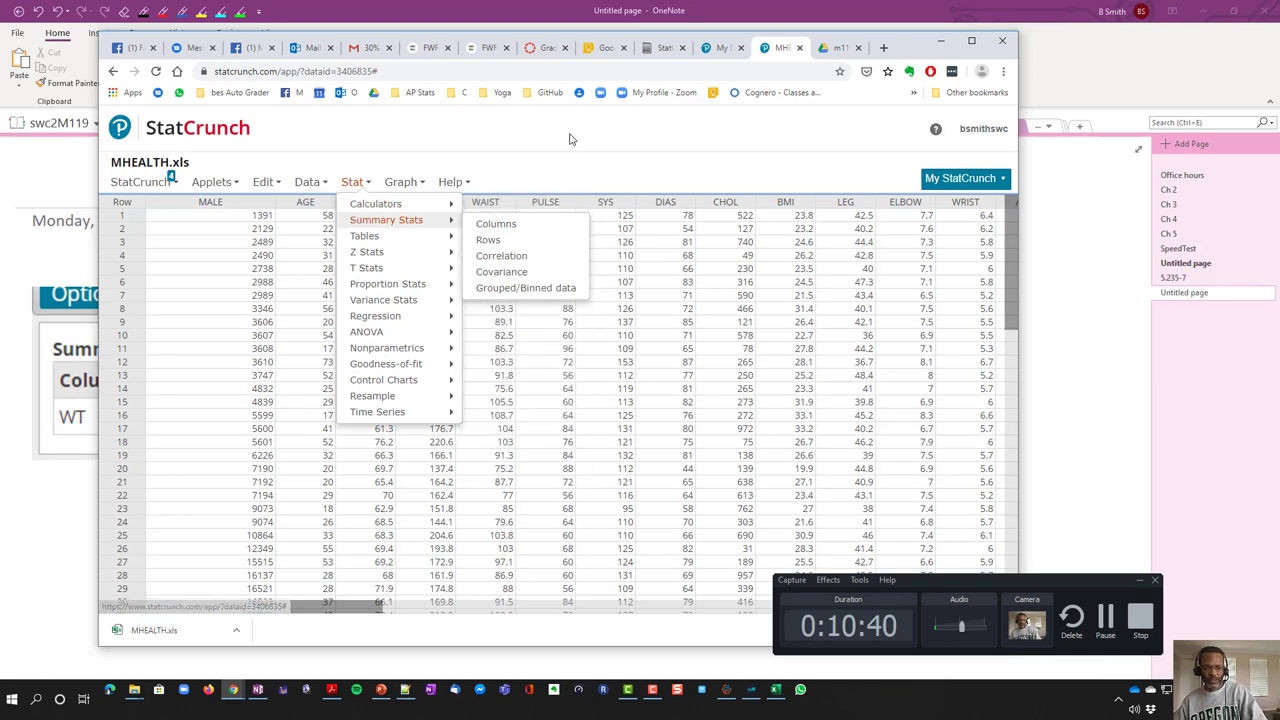
{"action": "left_click", "coordinate": [506, 166]}
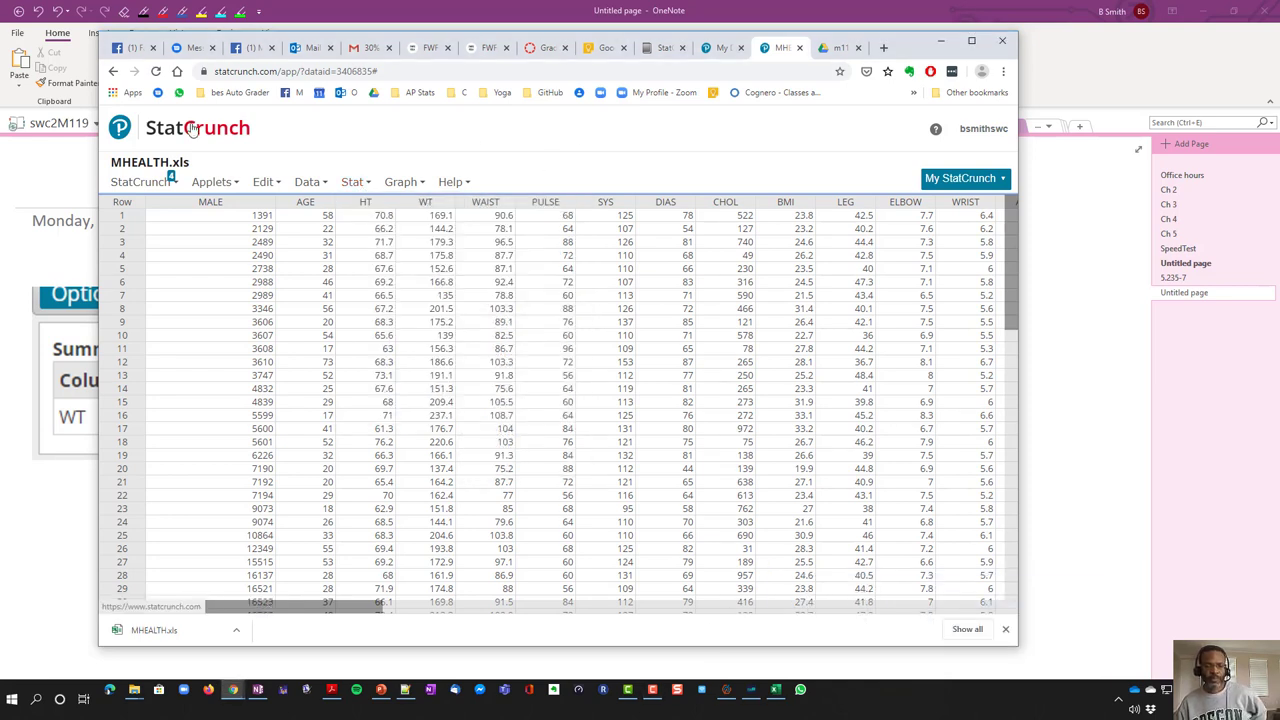
{"action": "left_click", "coordinate": [307, 183]}
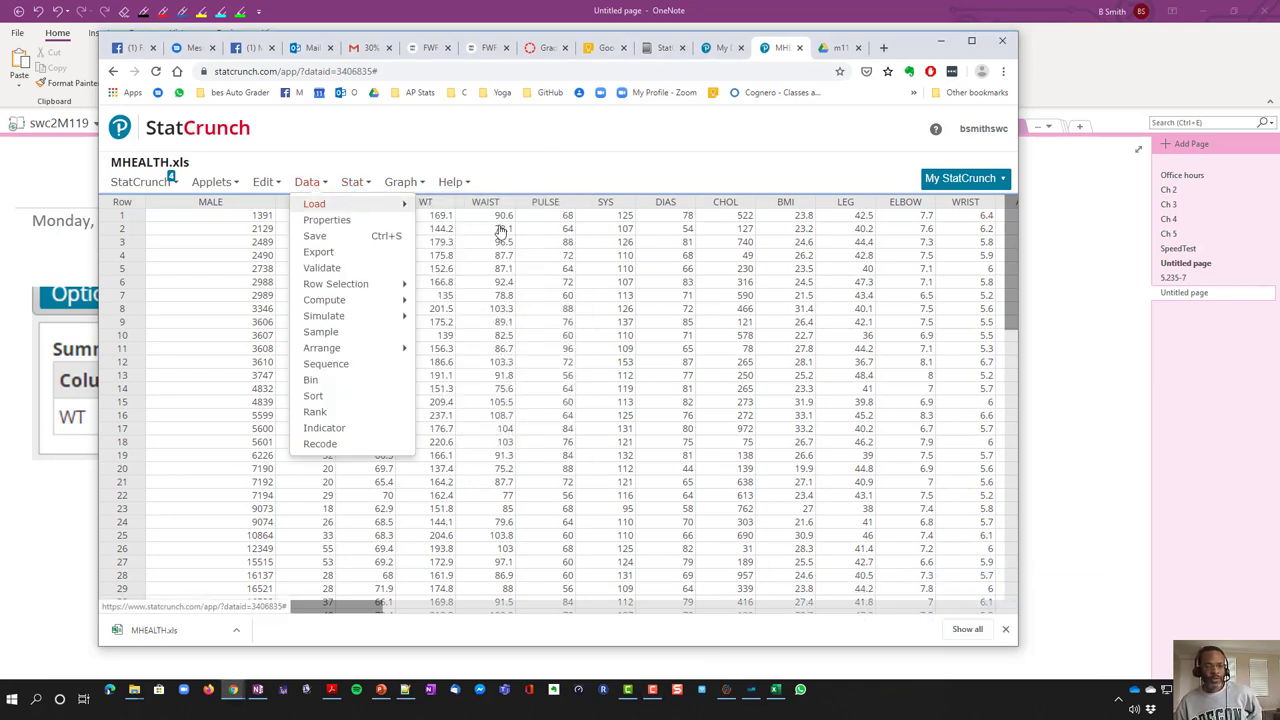
{"action": "left_click", "coordinate": [563, 148]}
{"action": "left_click", "coordinate": [307, 183]}
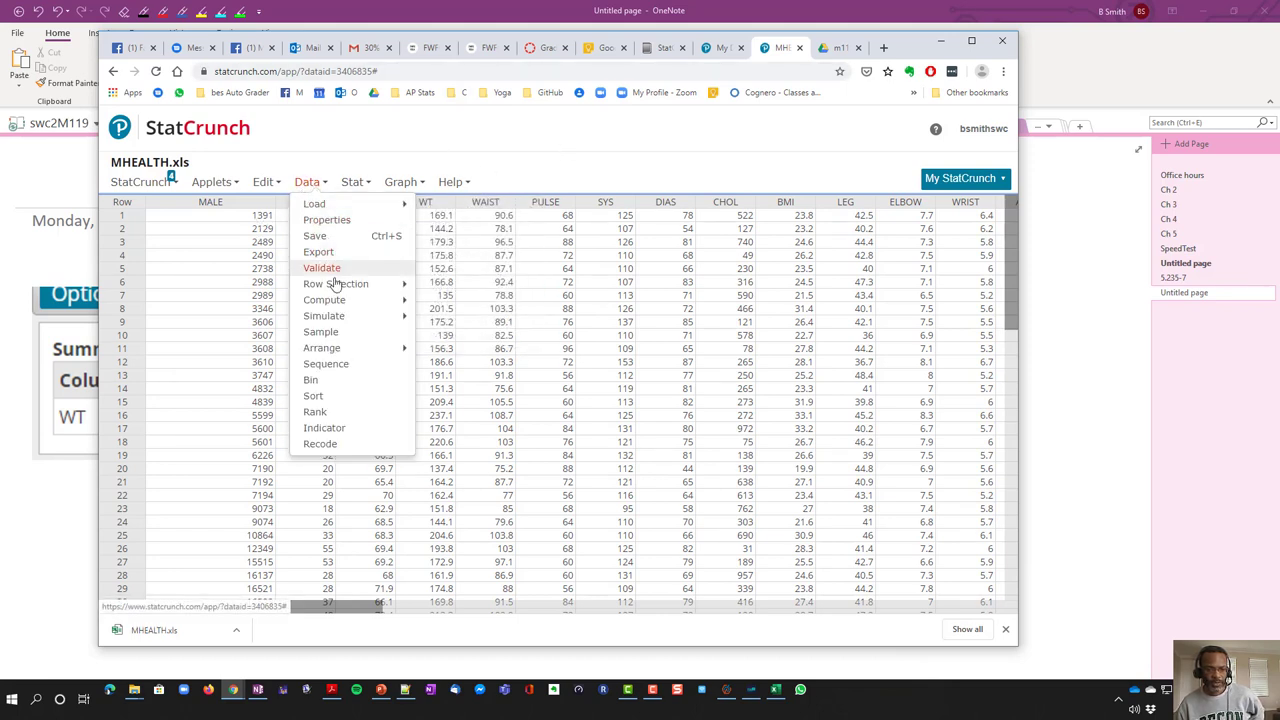
In the Sample Columns dialog, choose WT with a sample size of 10
{"action": "left_click", "coordinate": [344, 333]}
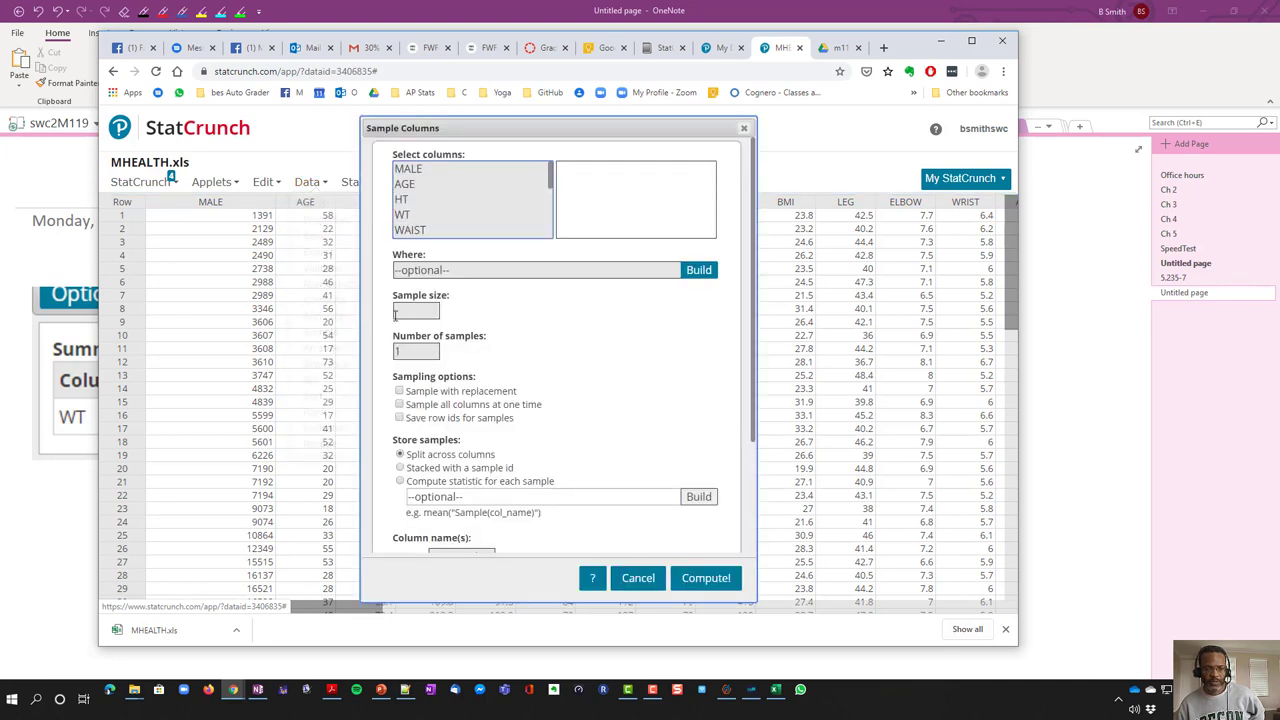
{"action": "left_click", "coordinate": [417, 220]}
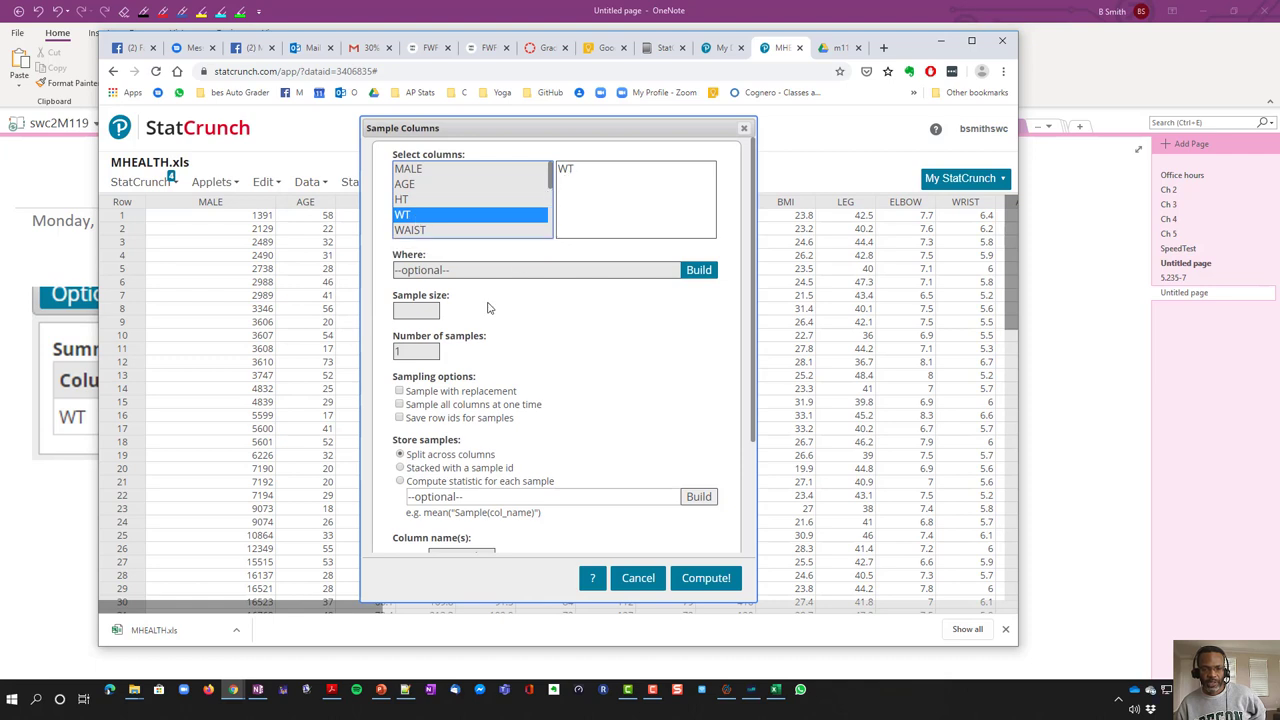
{"action": "left_click", "coordinate": [428, 311]}
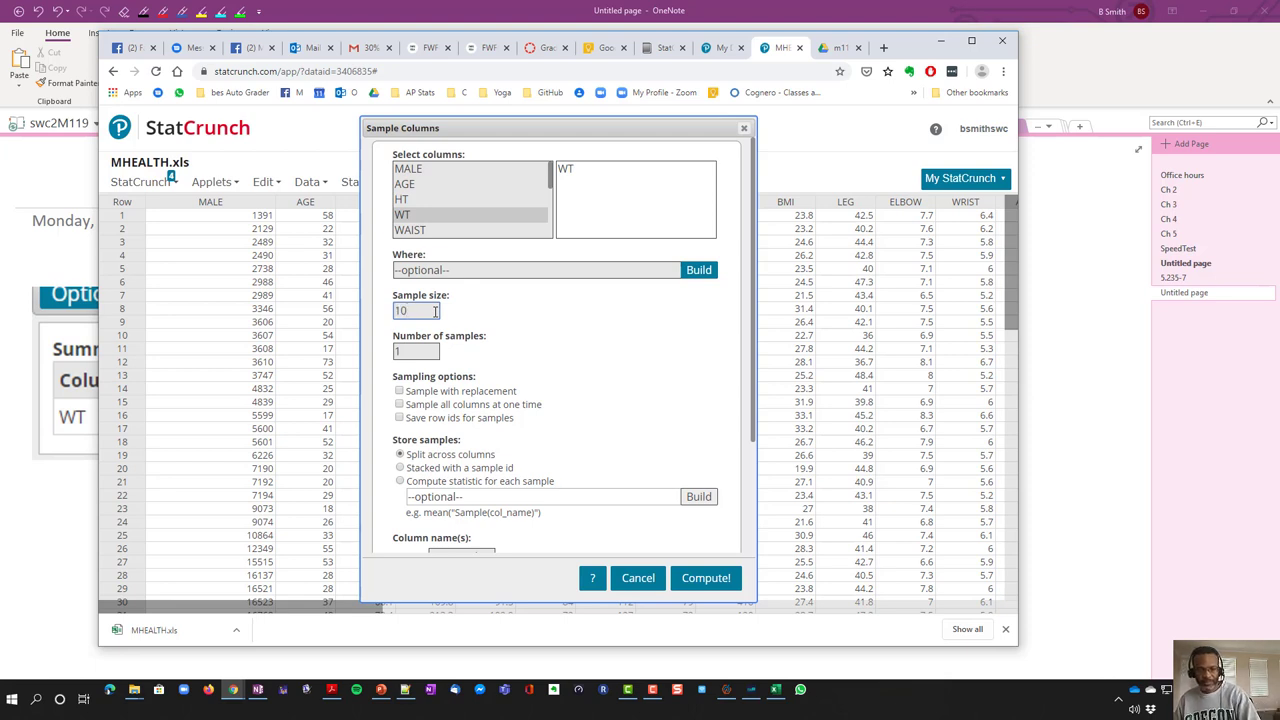
{"action": "double_click", "coordinate": [435, 311]}
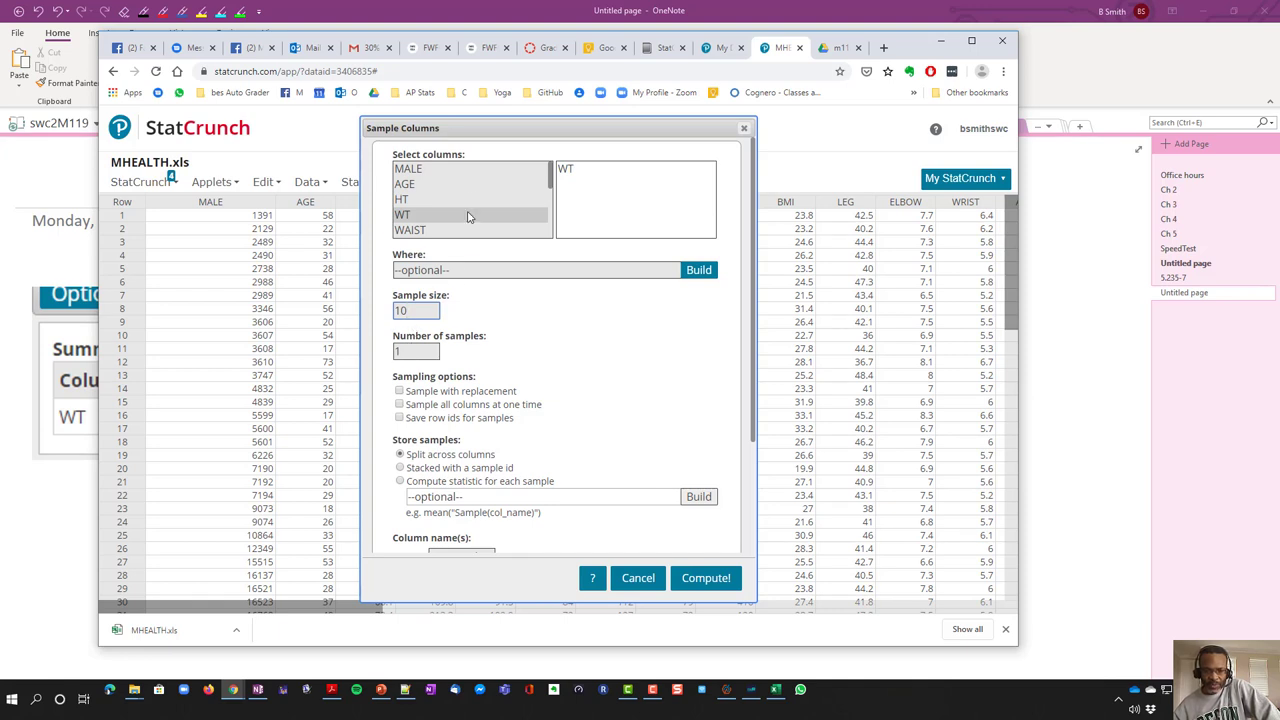
{"action": "left_click_drag", "start_coordinate": [477, 128], "coordinate": [703, 138]}
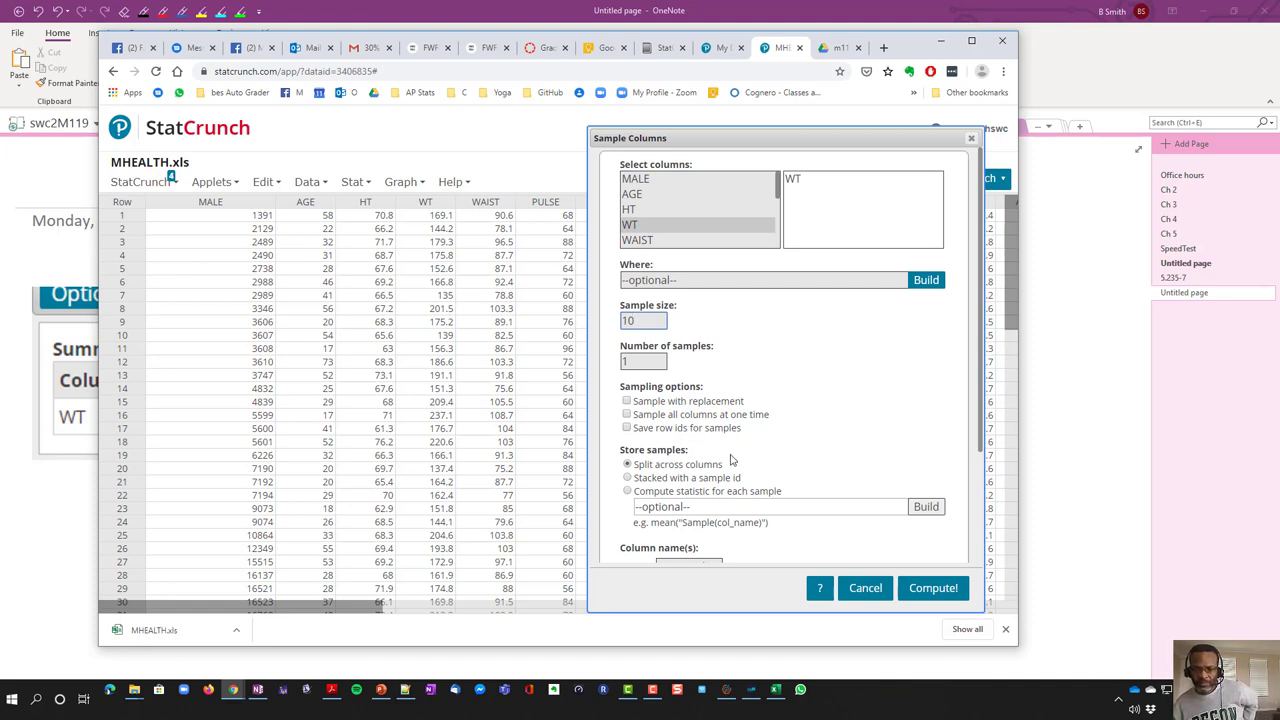
{"action": "scroll", "coordinate": [715, 485], "scroll_direction": "down", "scroll_amount": 3}
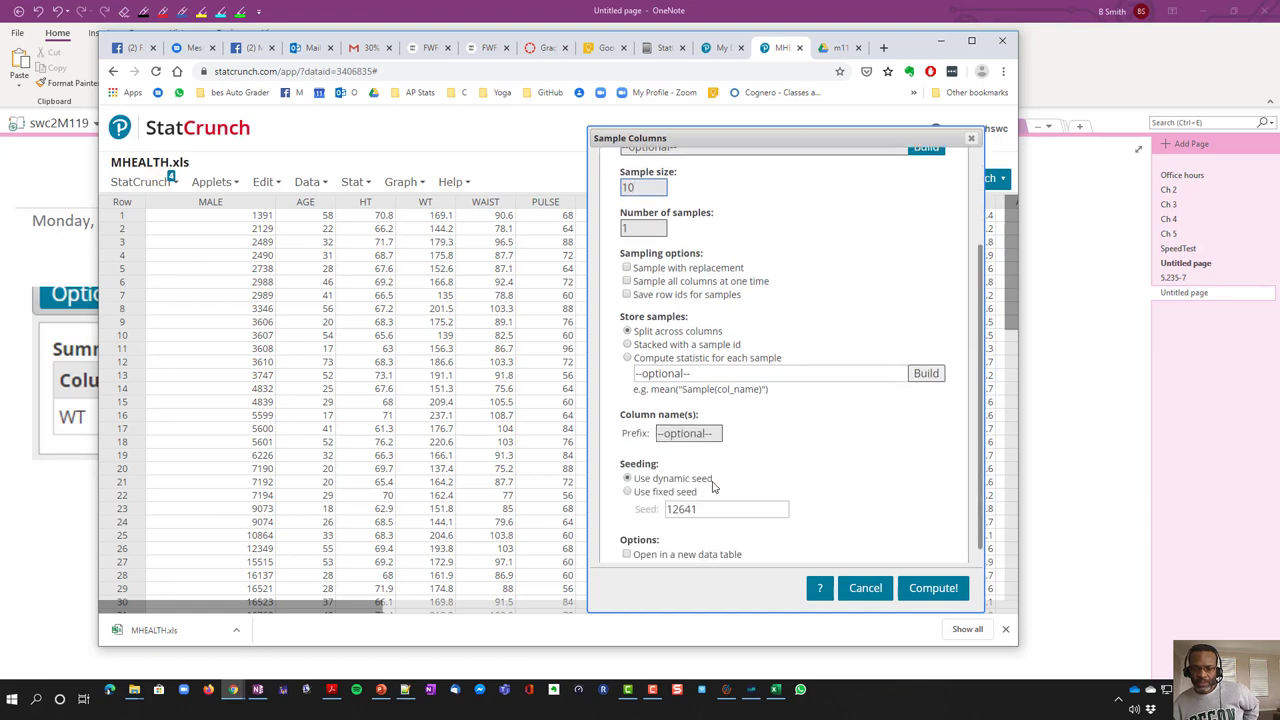
{"action": "scroll", "coordinate": [712, 489], "scroll_direction": "up", "scroll_amount": 3}
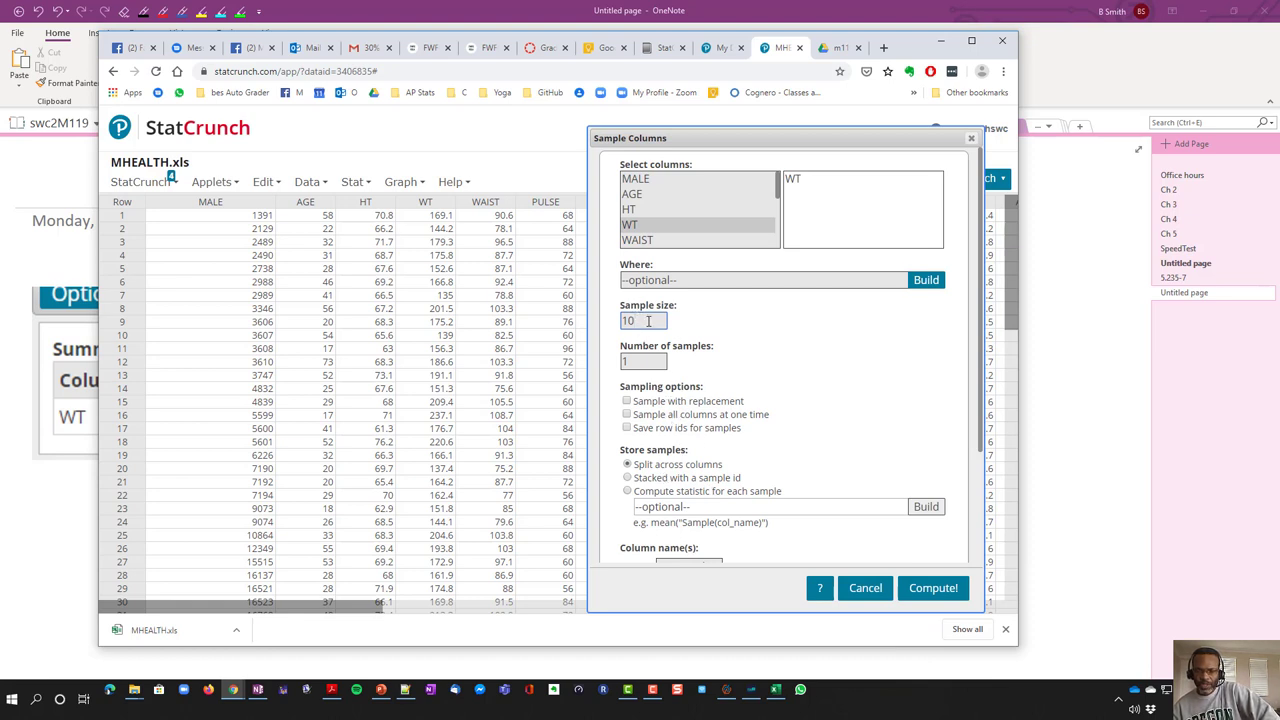
{"action": "left_click_drag", "start_coordinate": [648, 320], "coordinate": [614, 368]}
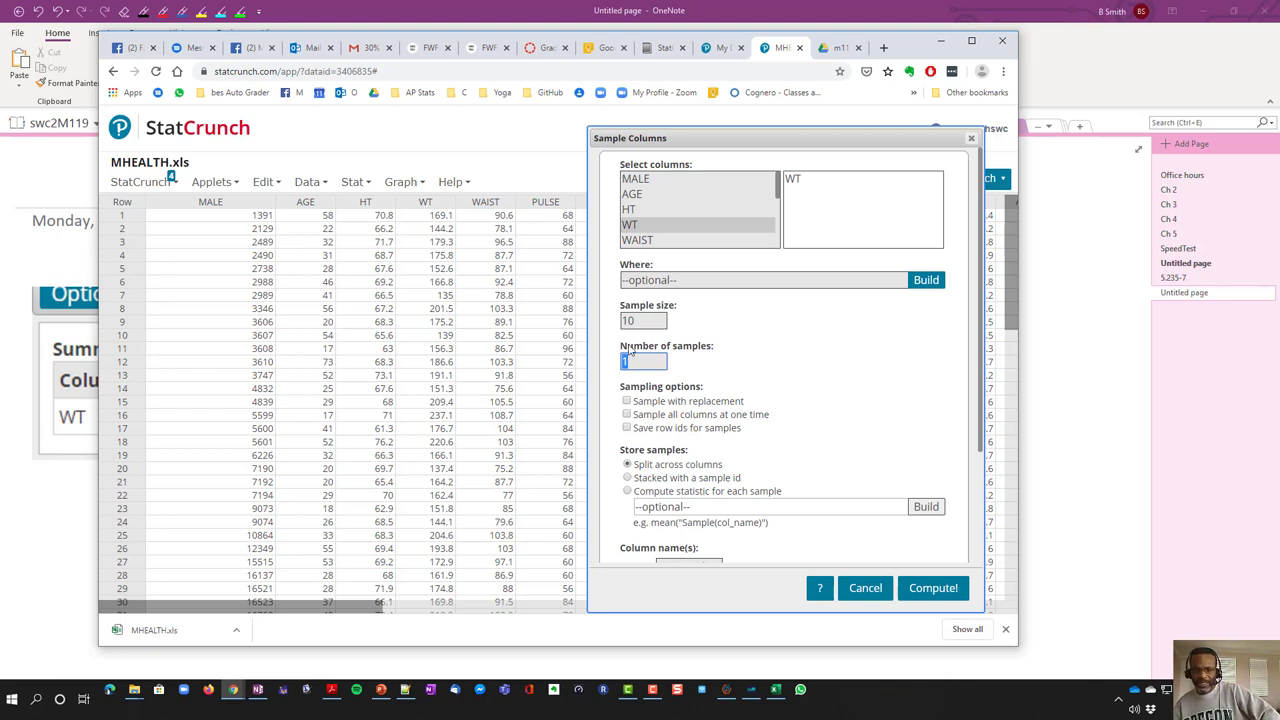
Set the number of samples to 3 and check 'Open in a new data table'
{"action": "left_click", "coordinate": [647, 323]}
{"action": "double_click", "coordinate": [628, 363]}
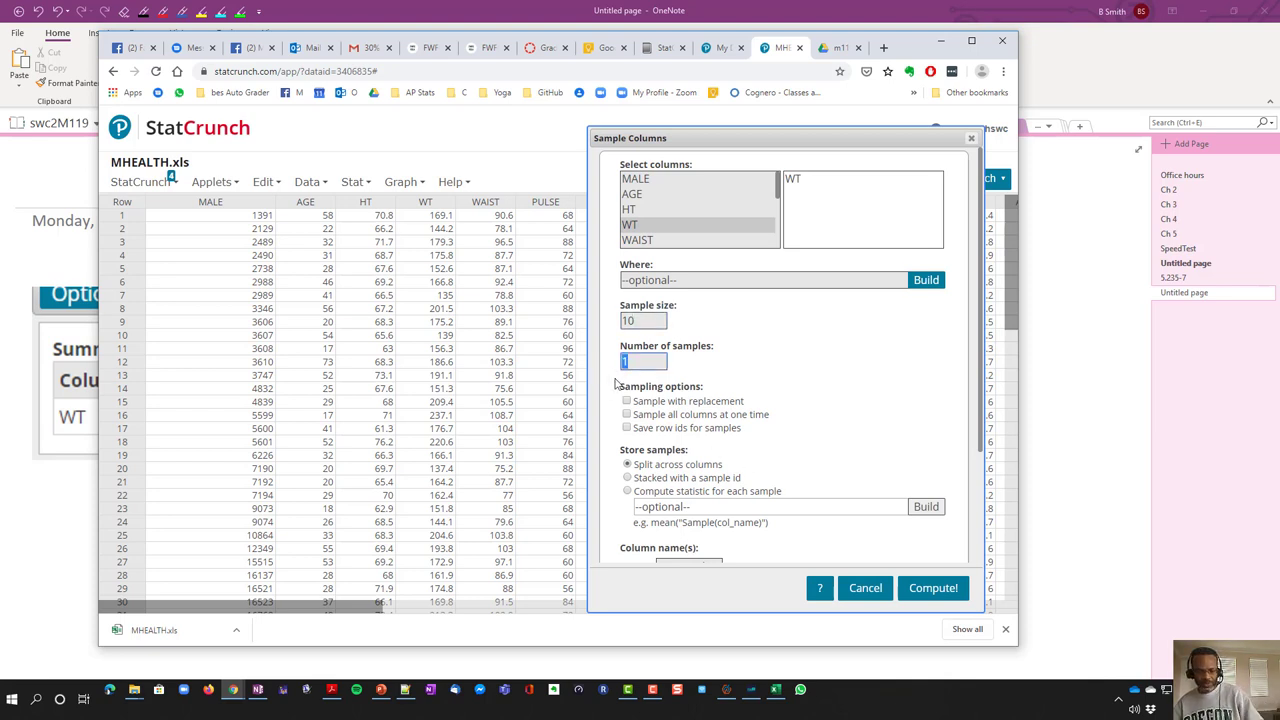
{"action": "type", "text": "3"}
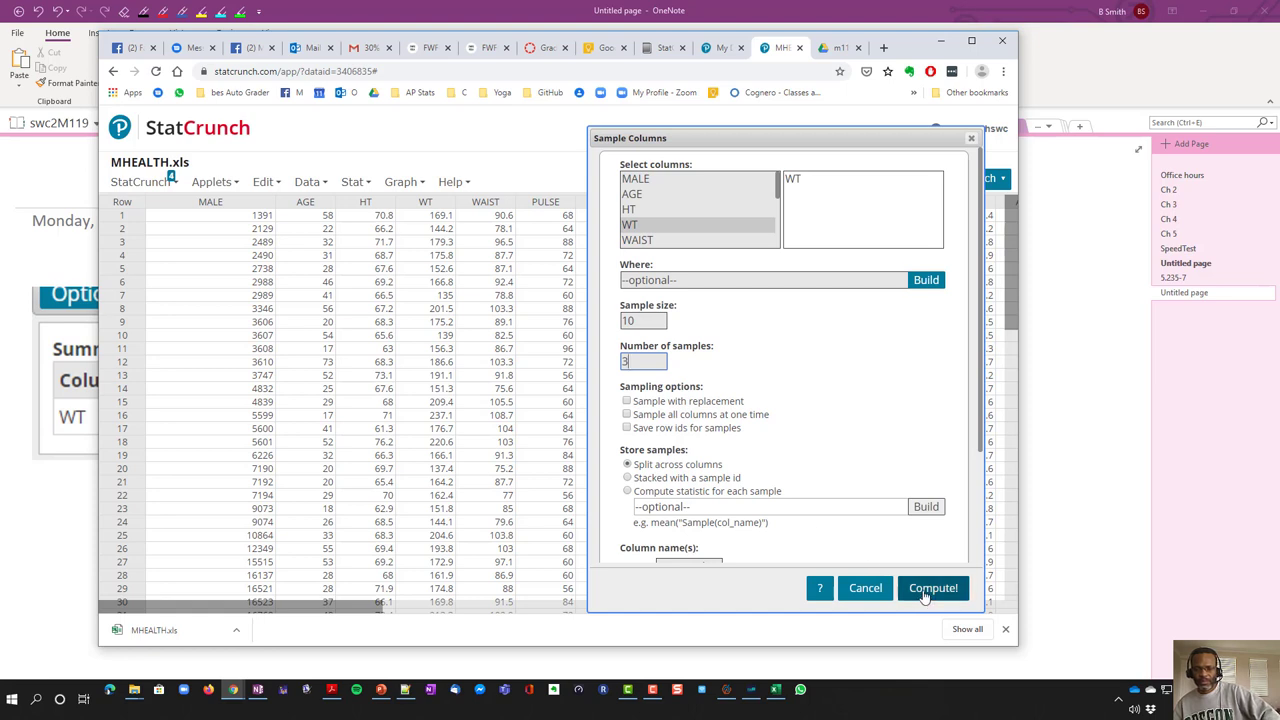
{"action": "scroll", "coordinate": [837, 489], "scroll_direction": "down", "scroll_amount": 3}
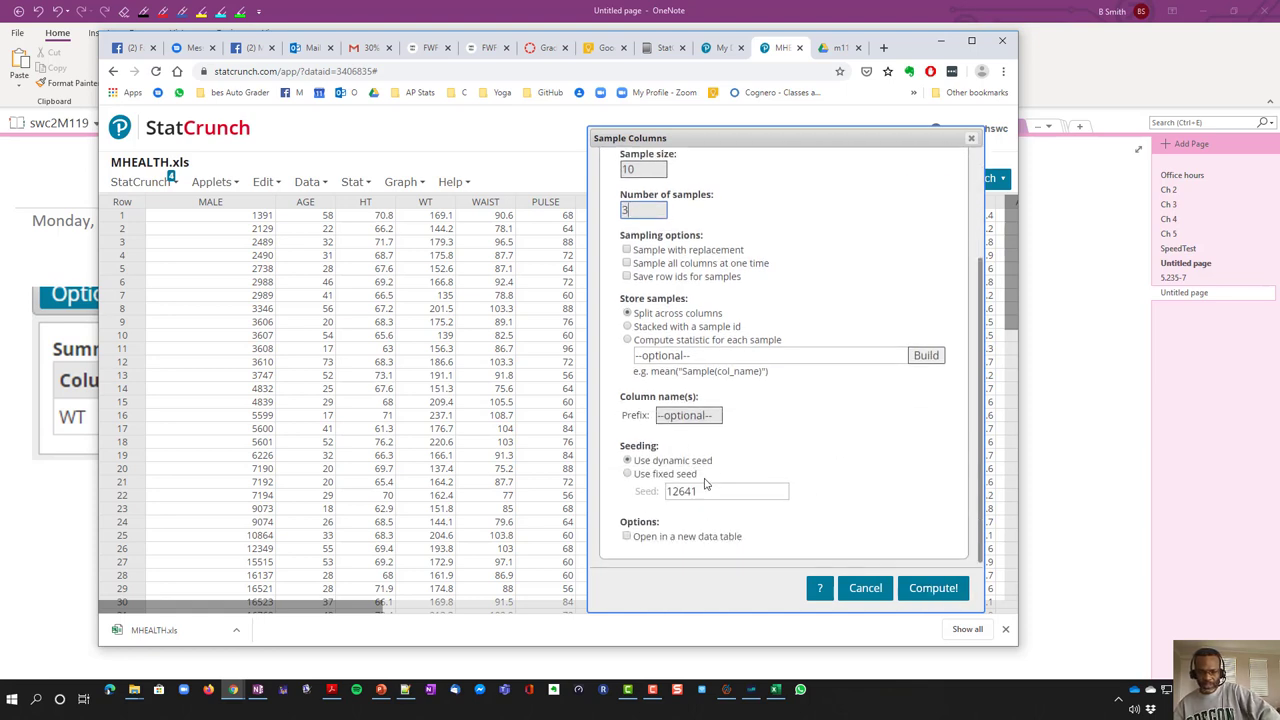
{"action": "left_click", "coordinate": [627, 537]}
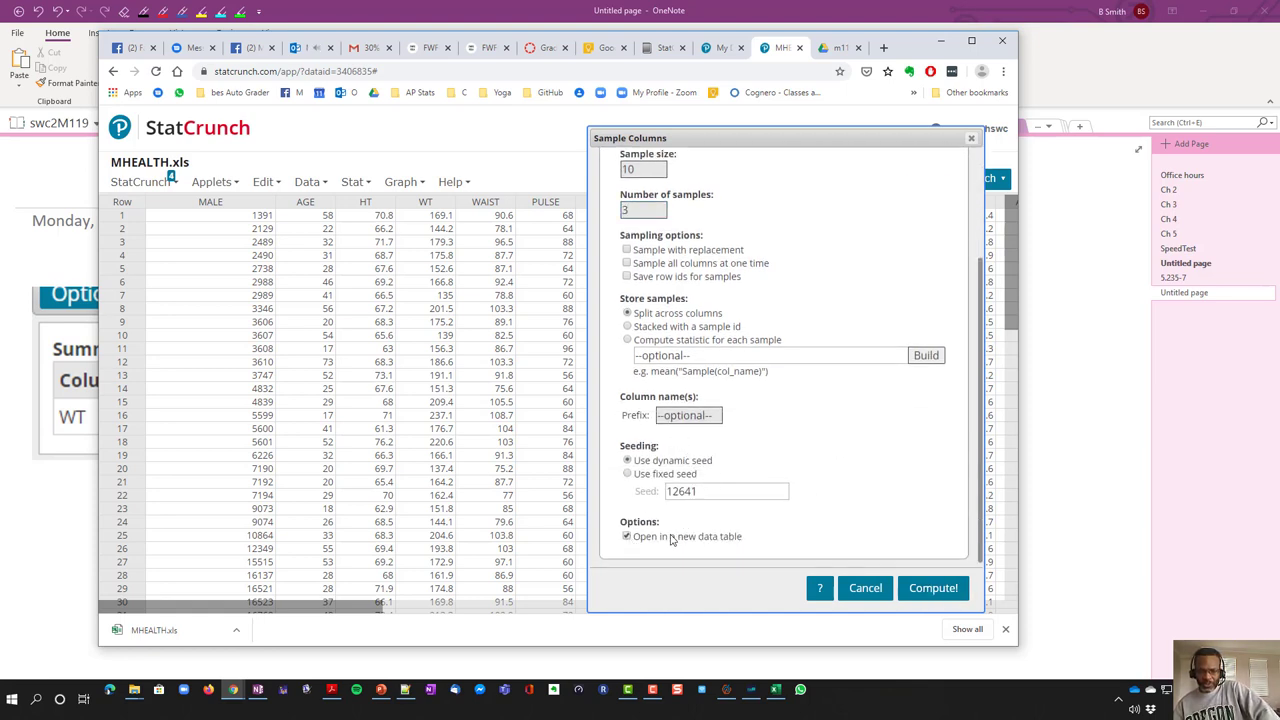
Compute the Sample1(WT), Sample2(WT) and Sample3(WT) columns, checking them against the OneNote summary
{"action": "left_click", "coordinate": [933, 588]}
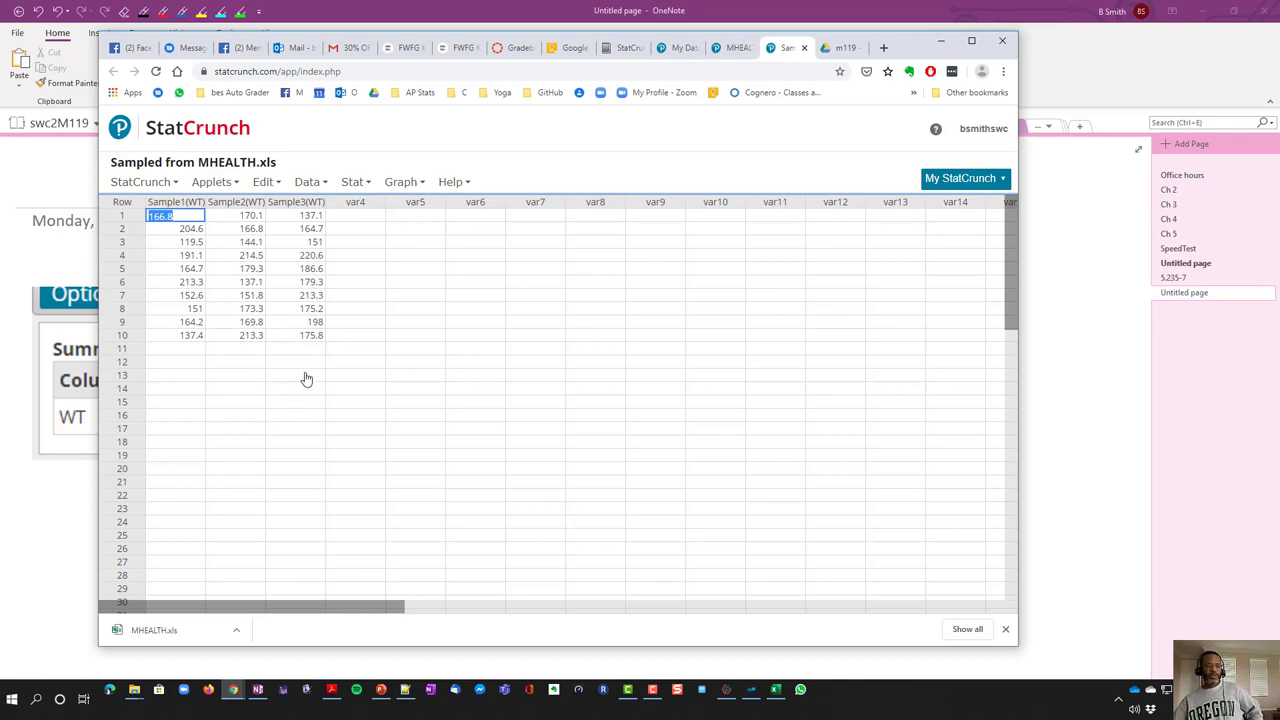
{"action": "key", "text": "alt+p"}
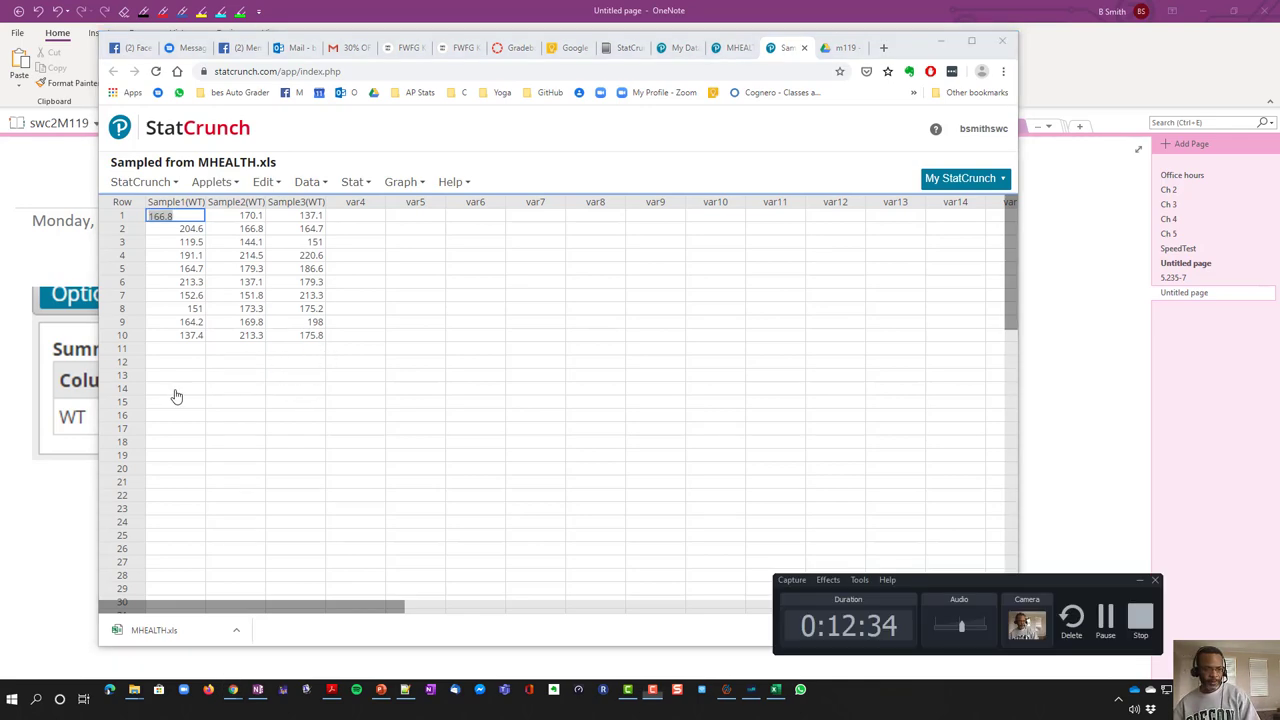
{"action": "key", "text": "alt+Tab"}
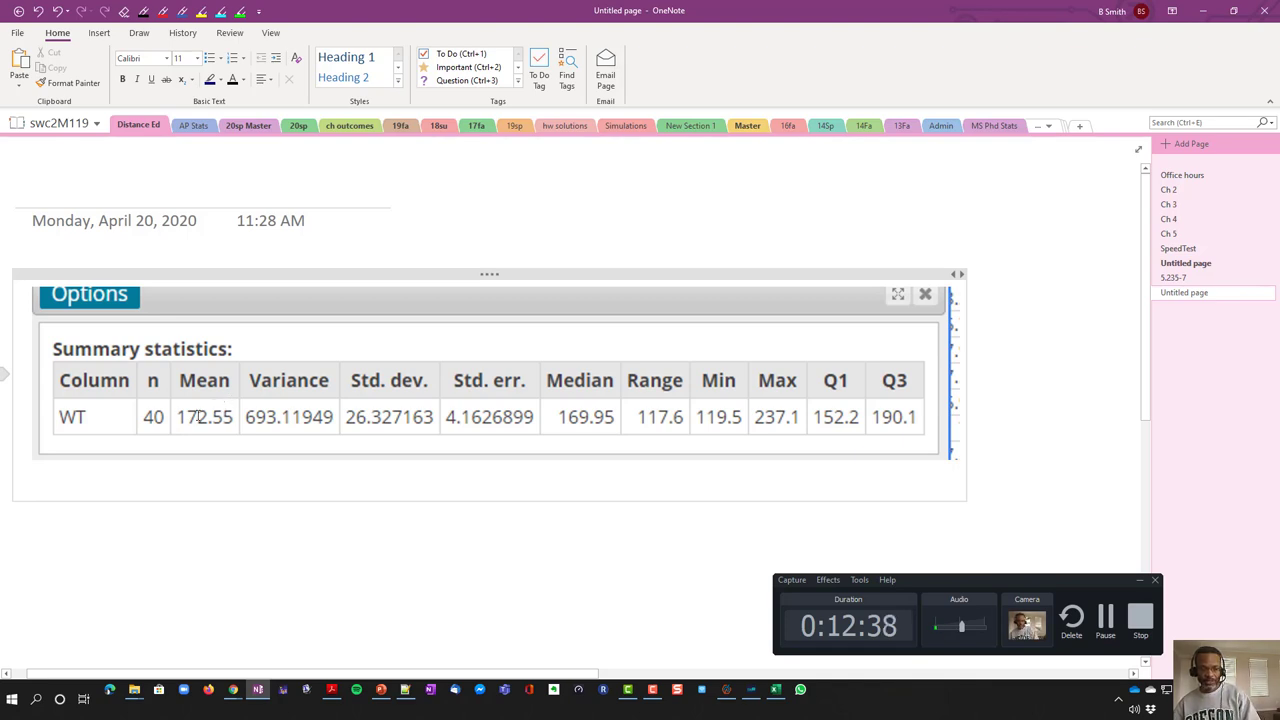
{"action": "key", "text": "alt+Tab"}
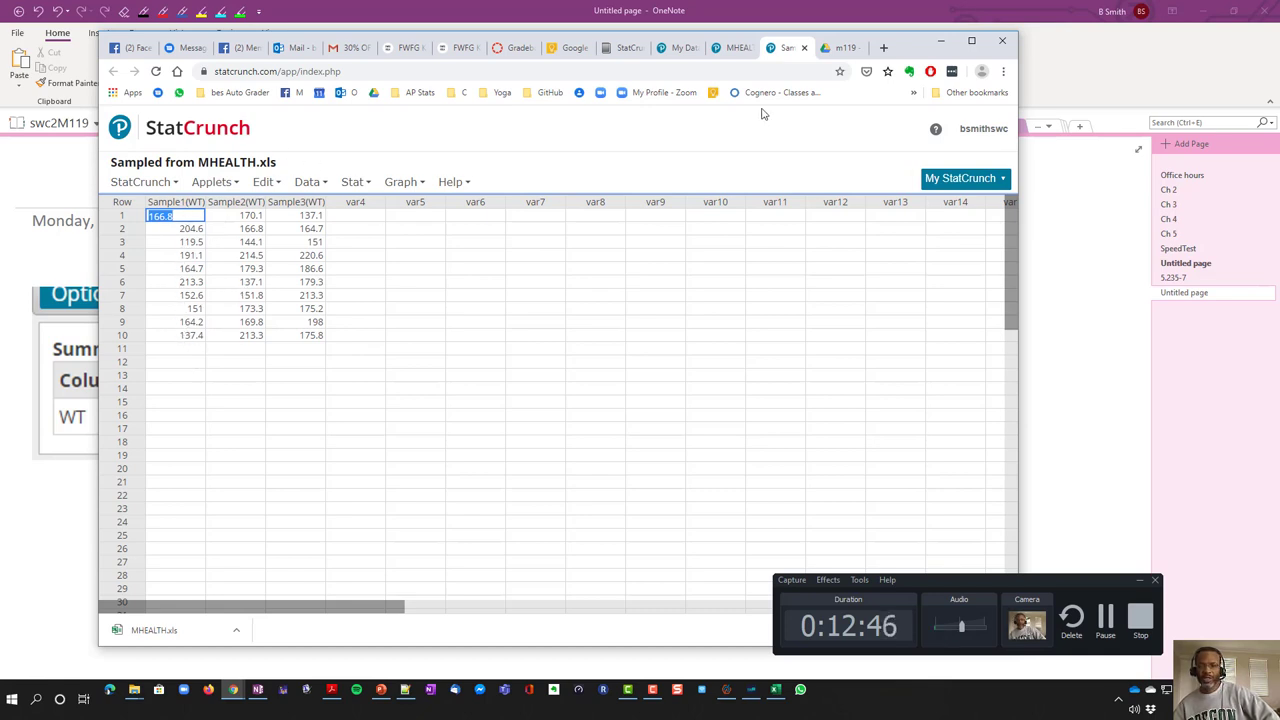
{"action": "left_click_drag", "start_coordinate": [903, 53], "coordinate": [973, 54]}
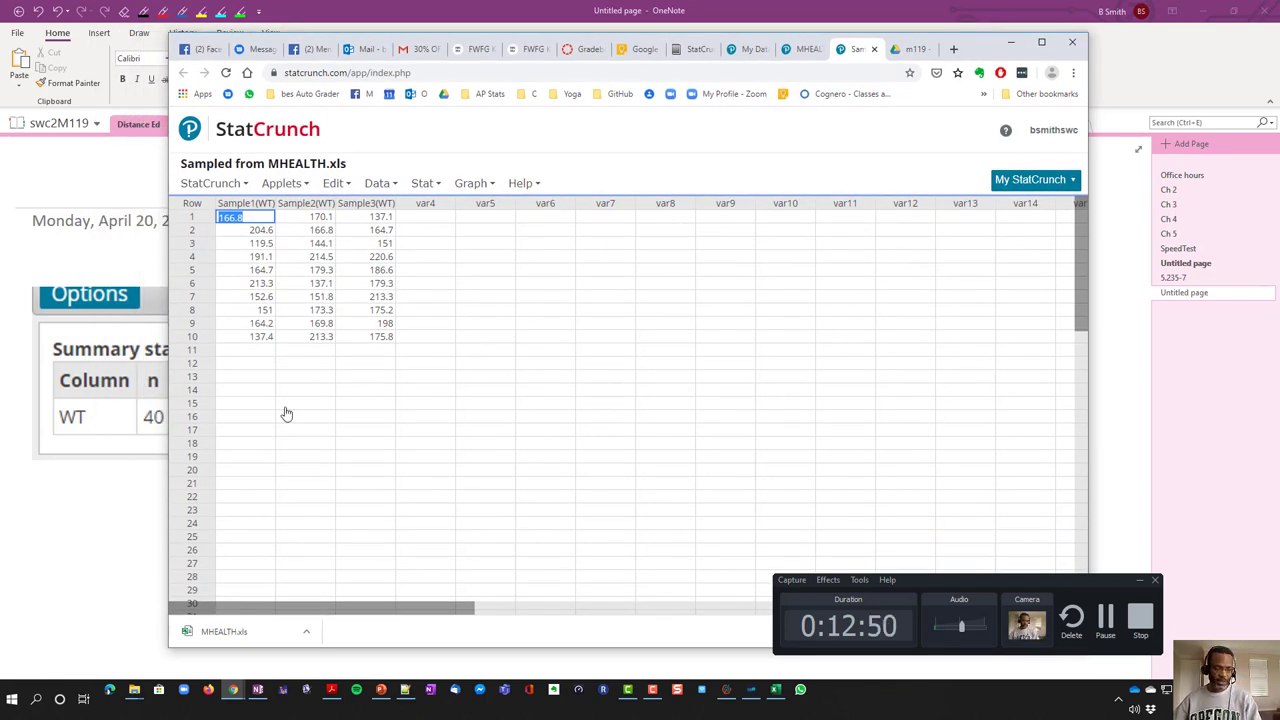
{"action": "left_click", "coordinate": [172, 382]}
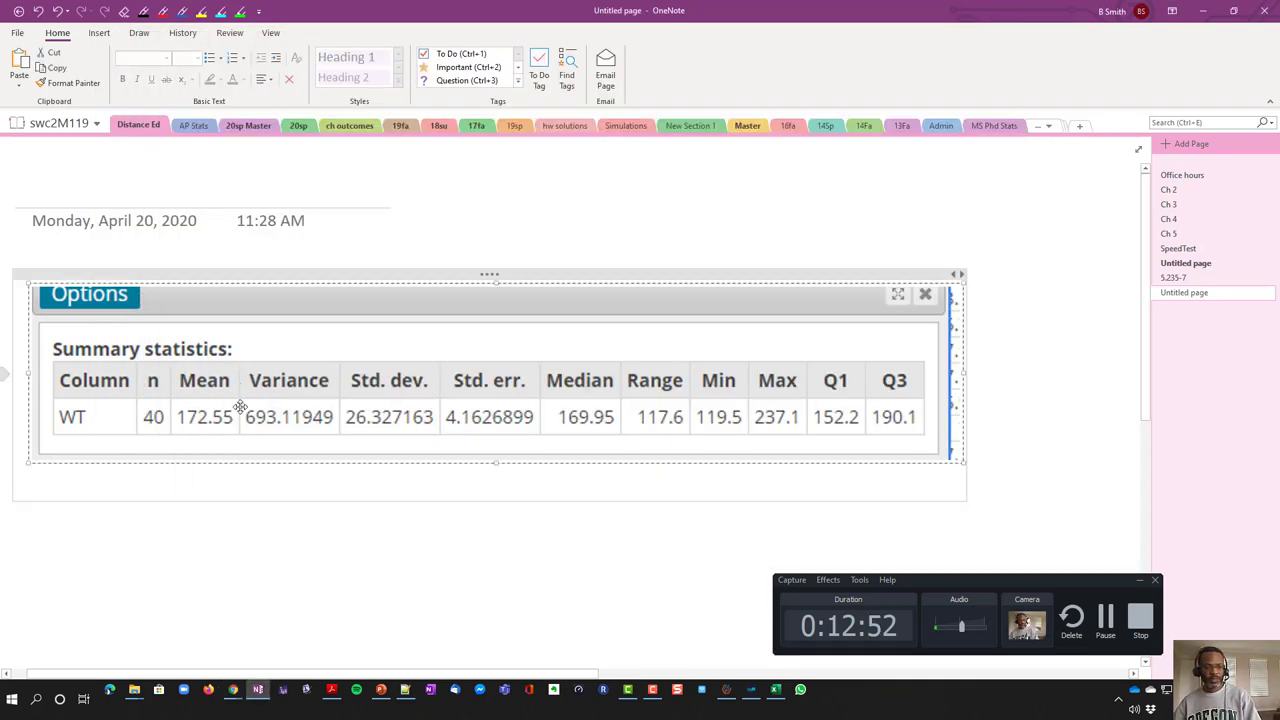
{"action": "key", "text": "alt+Tab"}
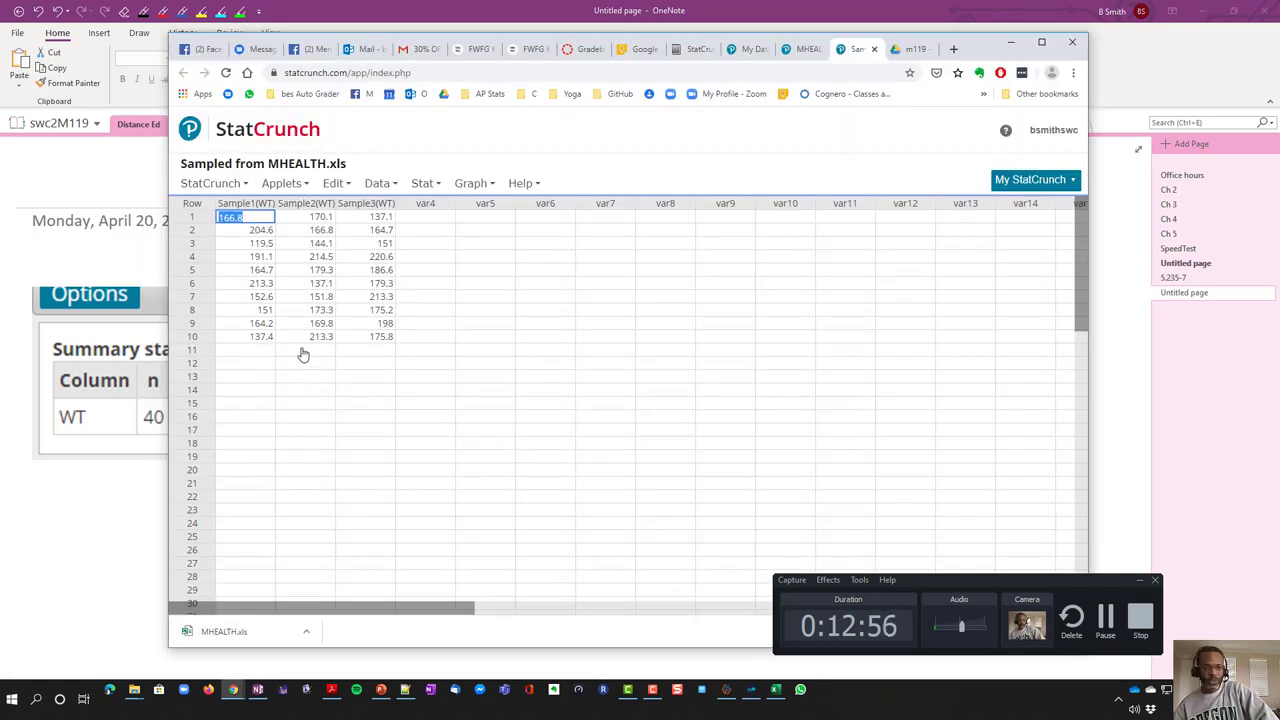
{"action": "left_click", "coordinate": [387, 188]}
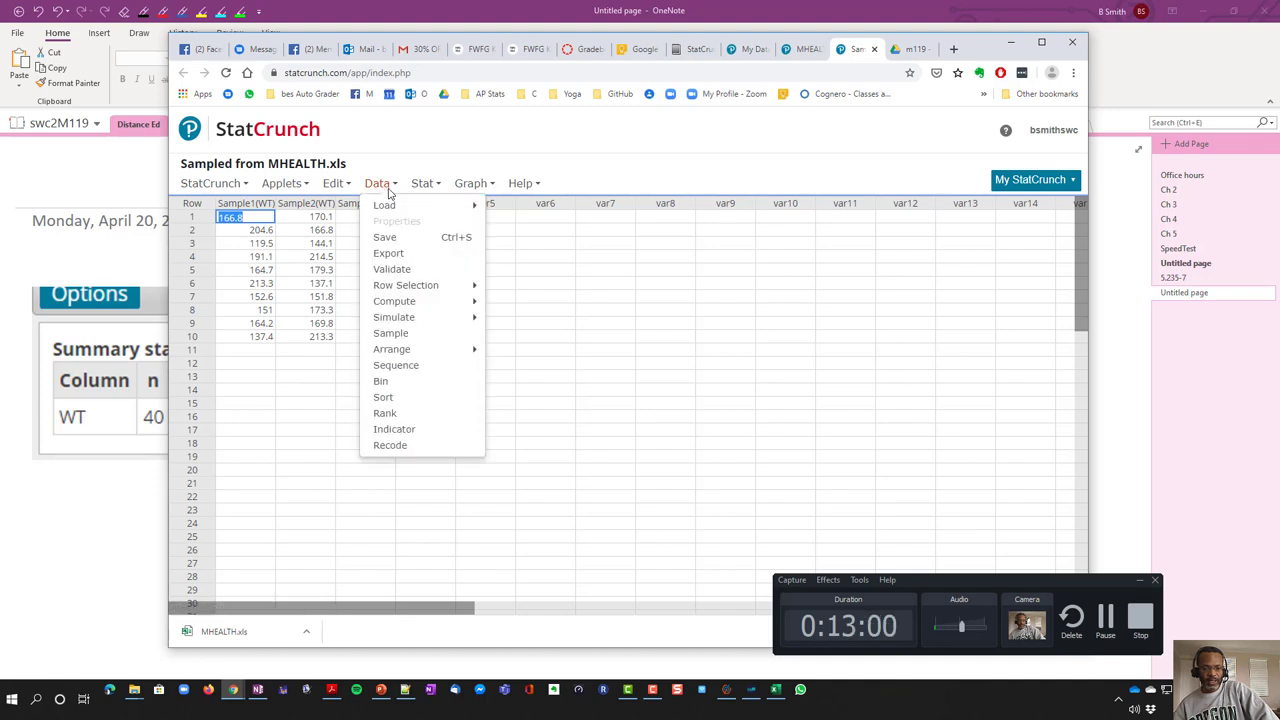
{"action": "mouse_move", "coordinate": [389, 210]}
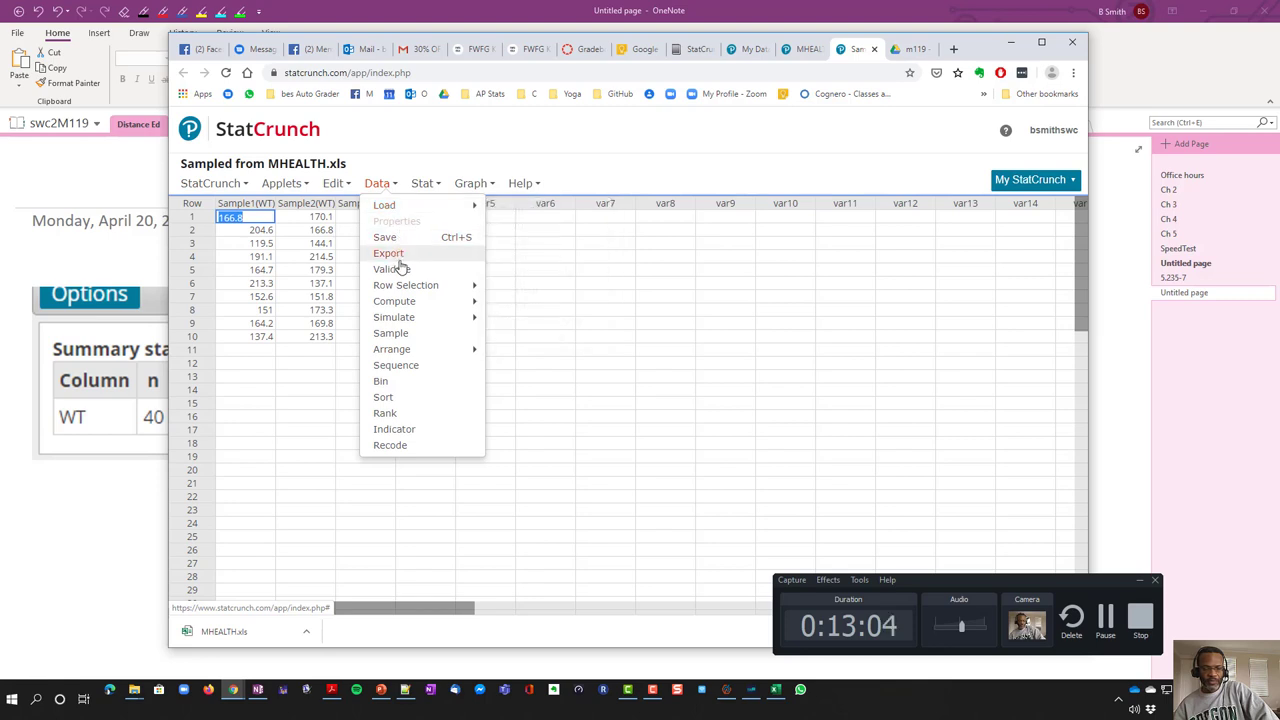
Run Summary Stats > Columns on Sample1(WT), giving n 10 and mean 166.52
{"action": "mouse_move", "coordinate": [400, 288]}
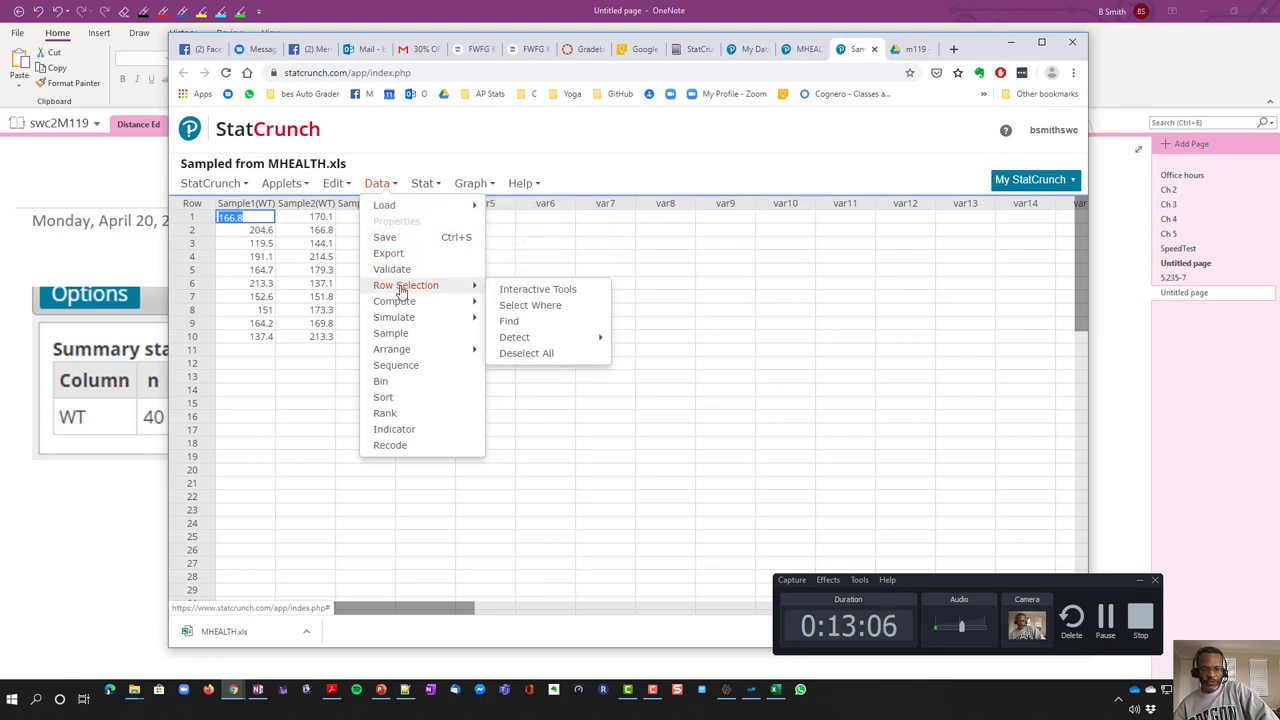
{"action": "left_click", "coordinate": [334, 184]}
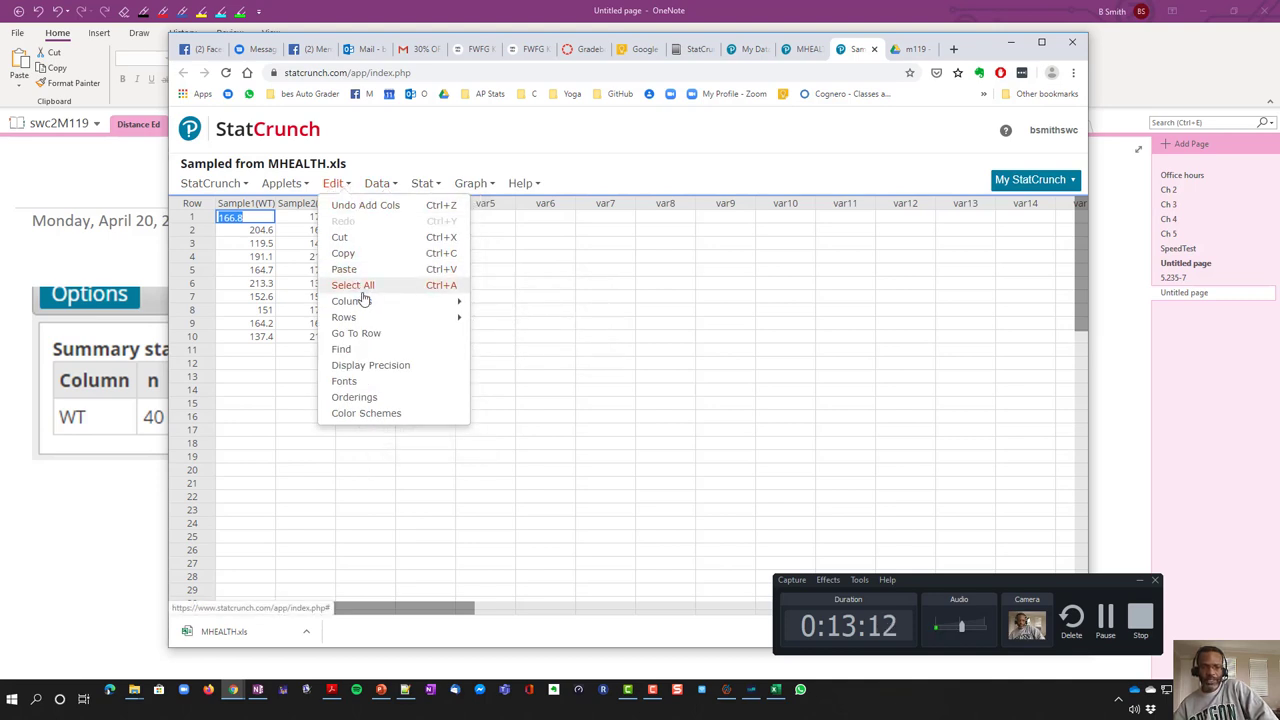
{"action": "mouse_move", "coordinate": [366, 305]}
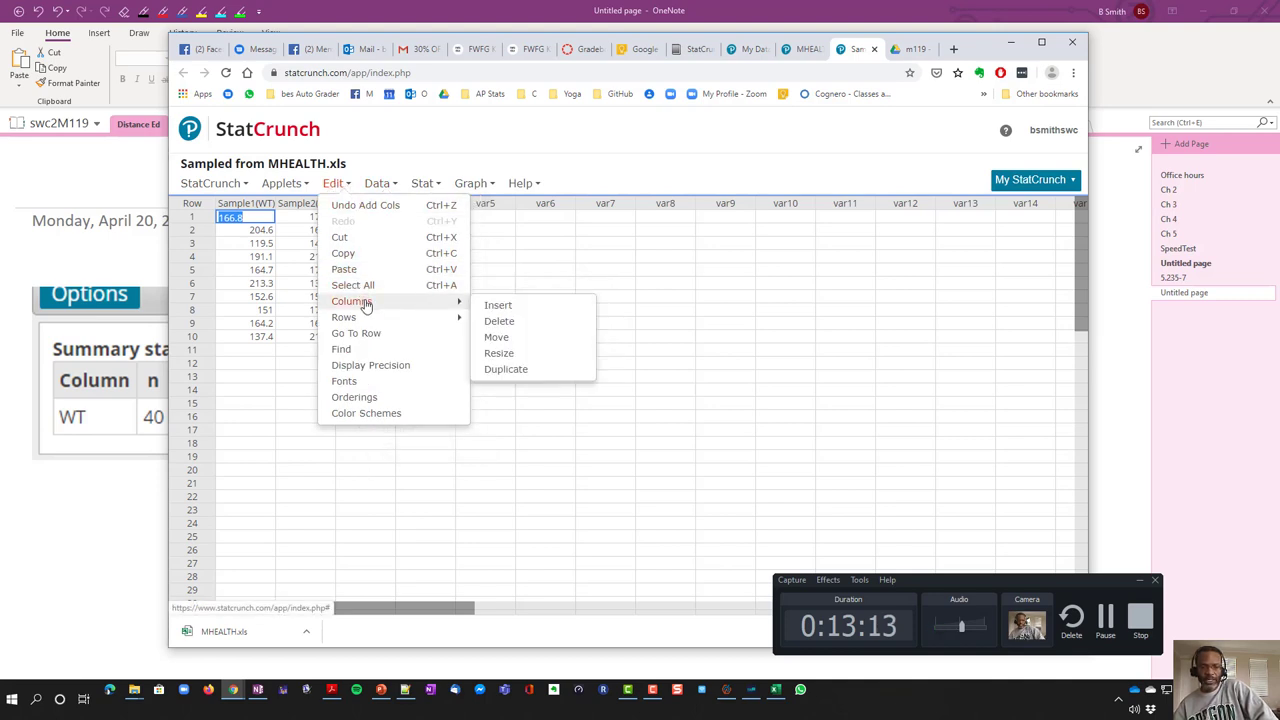
{"action": "left_click", "coordinate": [377, 183]}
{"action": "left_click", "coordinate": [422, 183]}
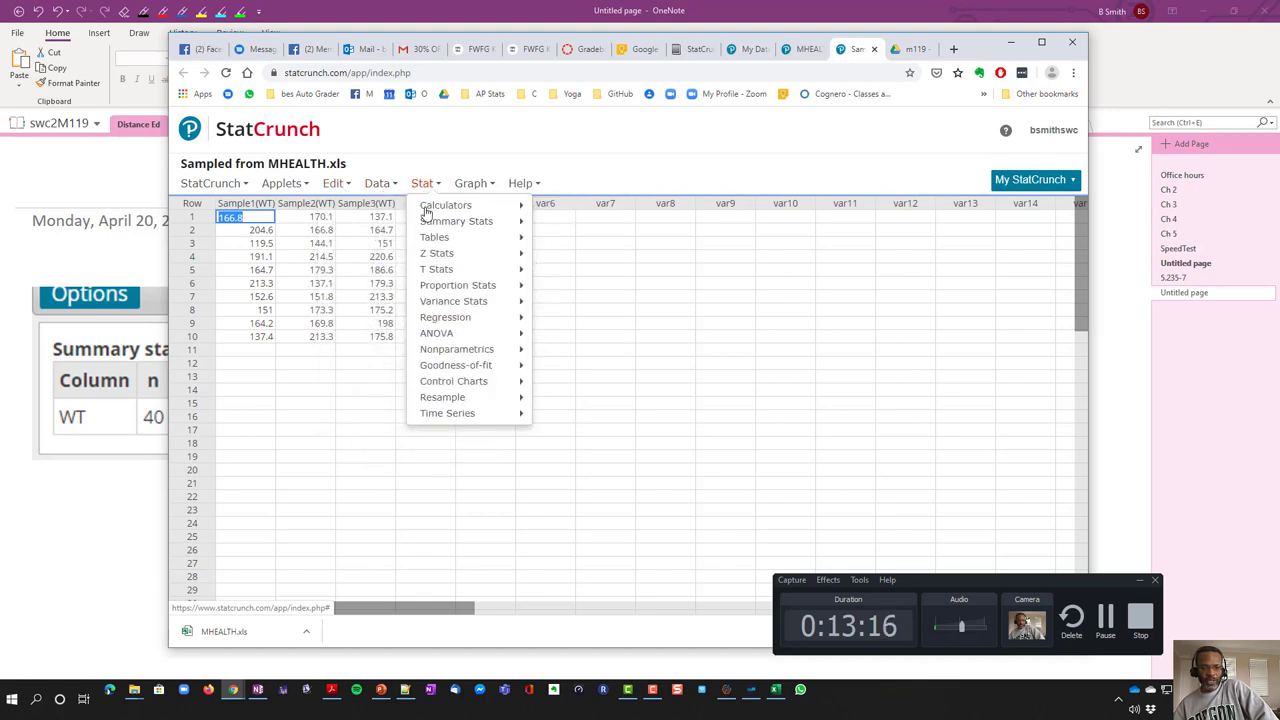
{"action": "mouse_move", "coordinate": [428, 222]}
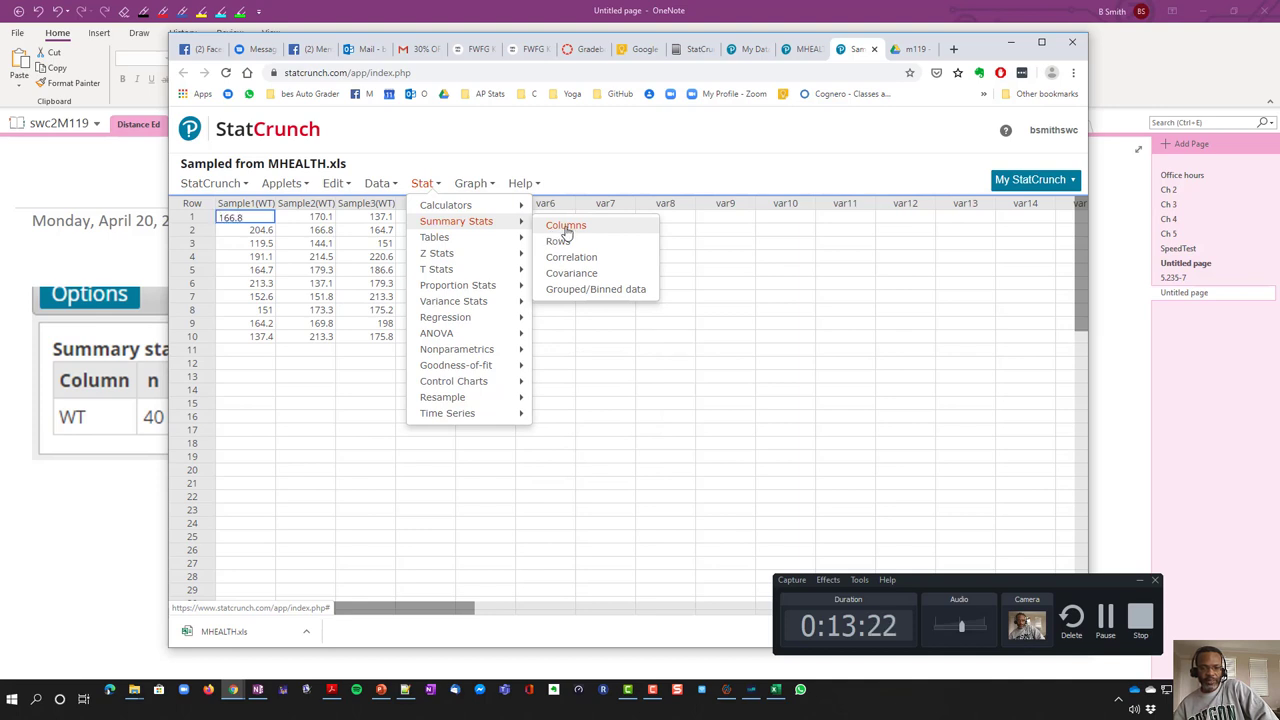
{"action": "left_click", "coordinate": [565, 228]}
{"action": "left_click", "coordinate": [516, 173]}
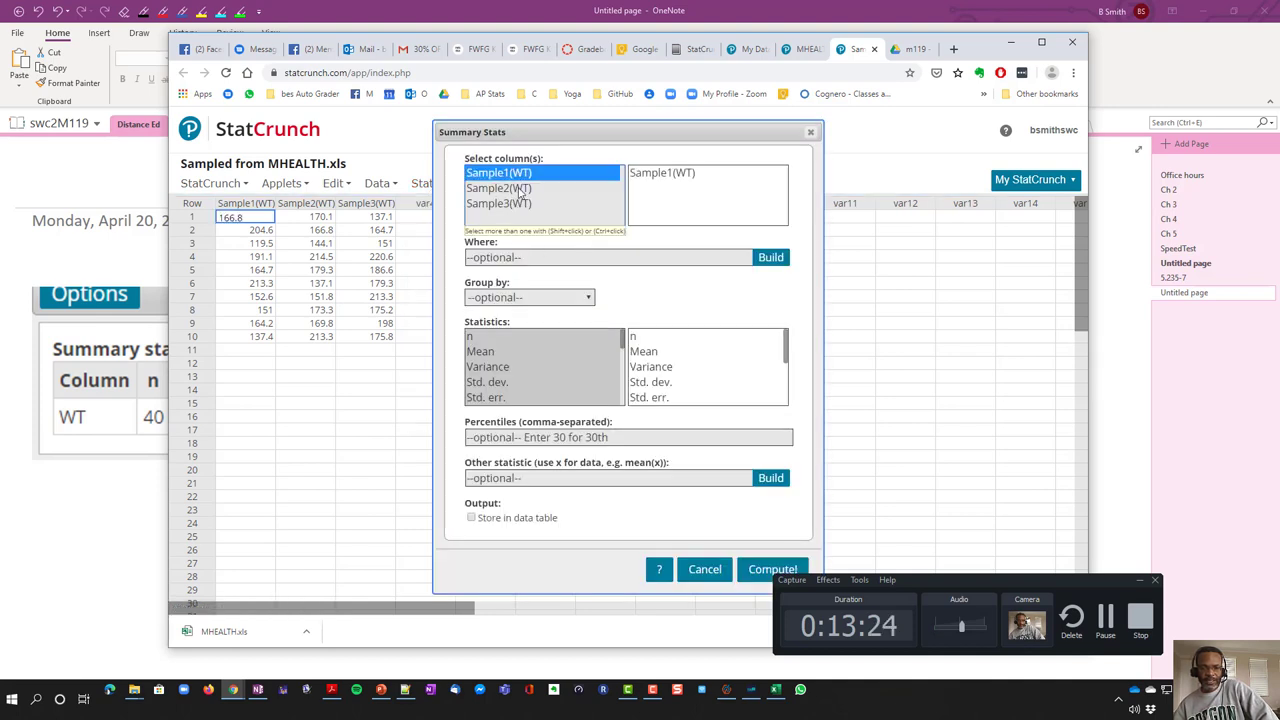
{"action": "left_click", "coordinate": [520, 190]}
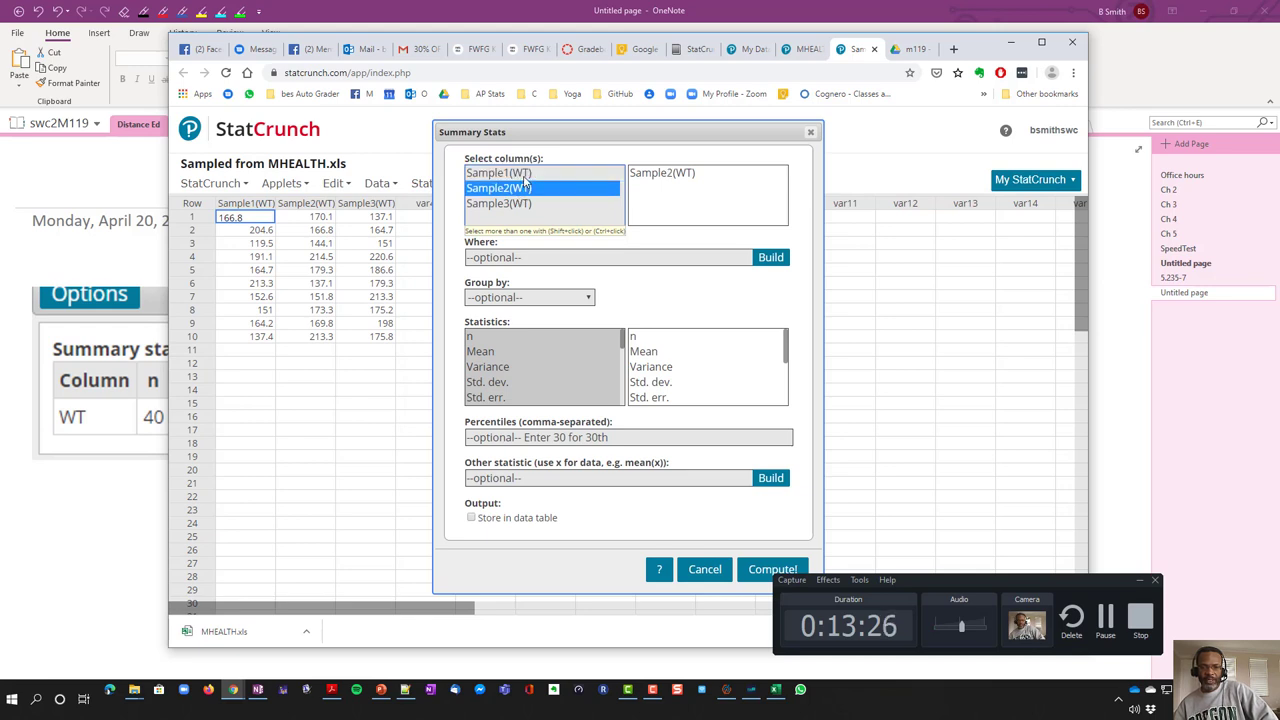
{"action": "left_click", "coordinate": [529, 175]}
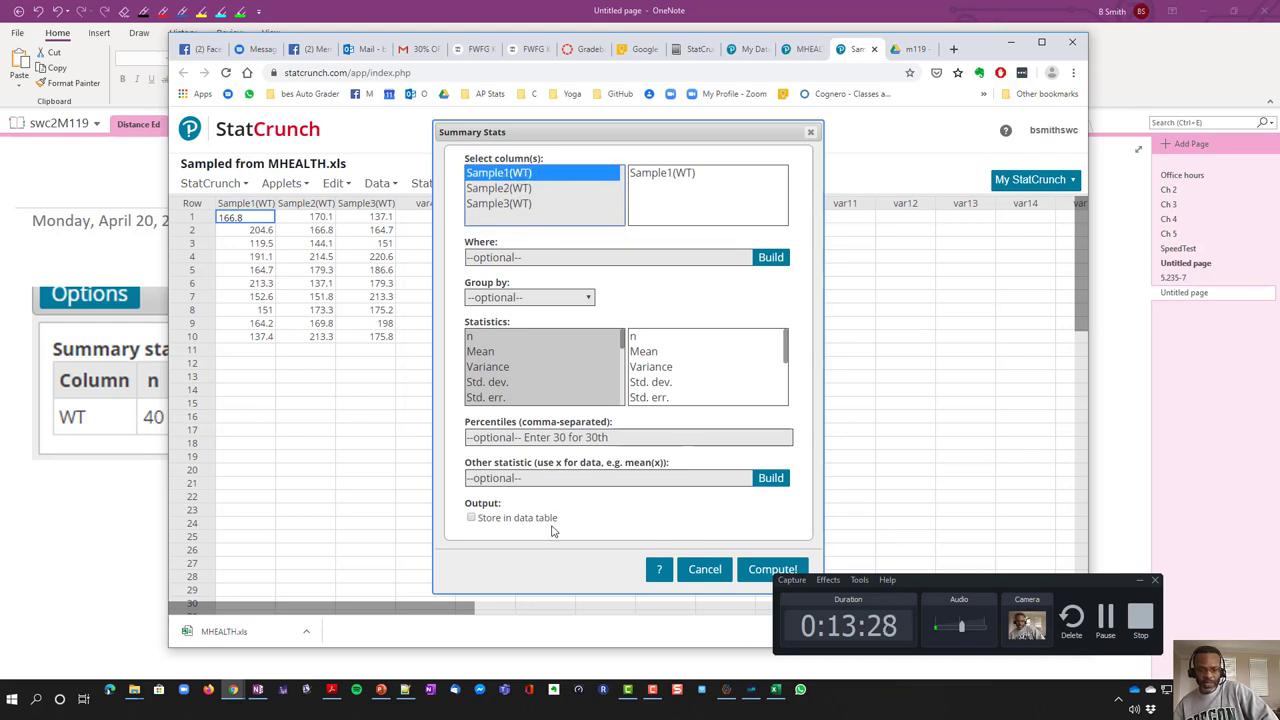
{"action": "left_click", "coordinate": [760, 571]}
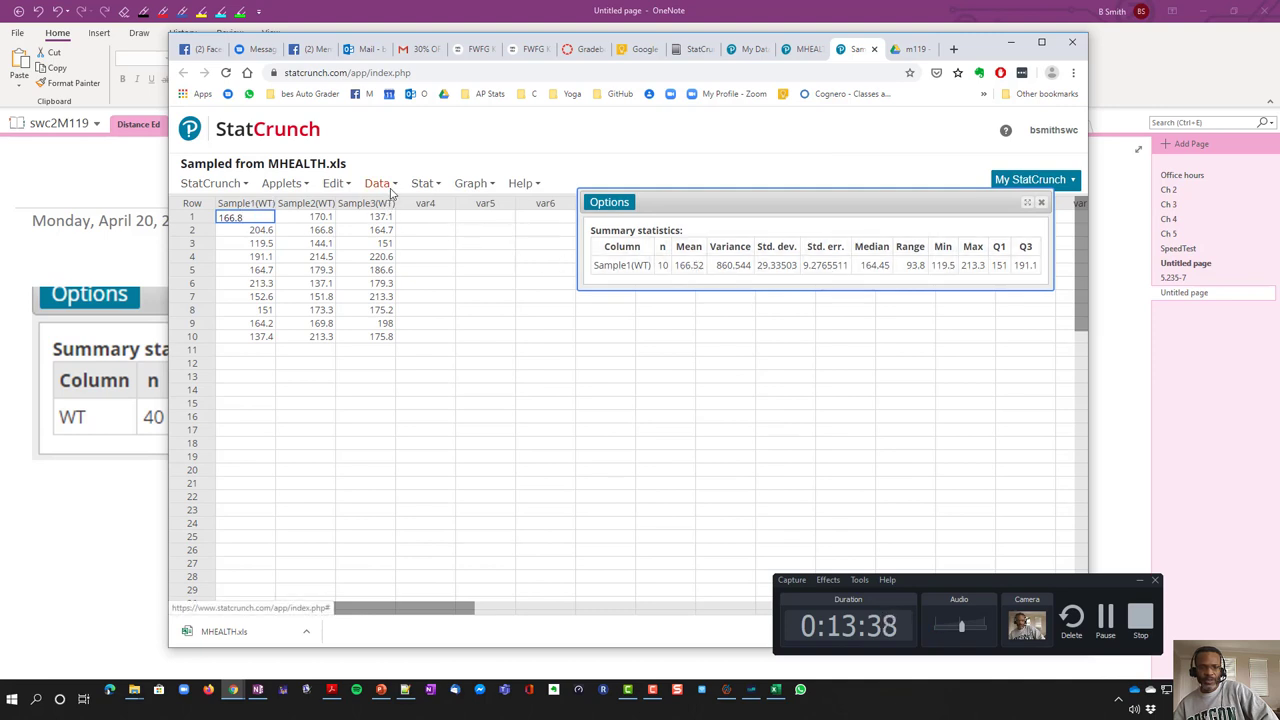
{"action": "left_click", "coordinate": [391, 190]}
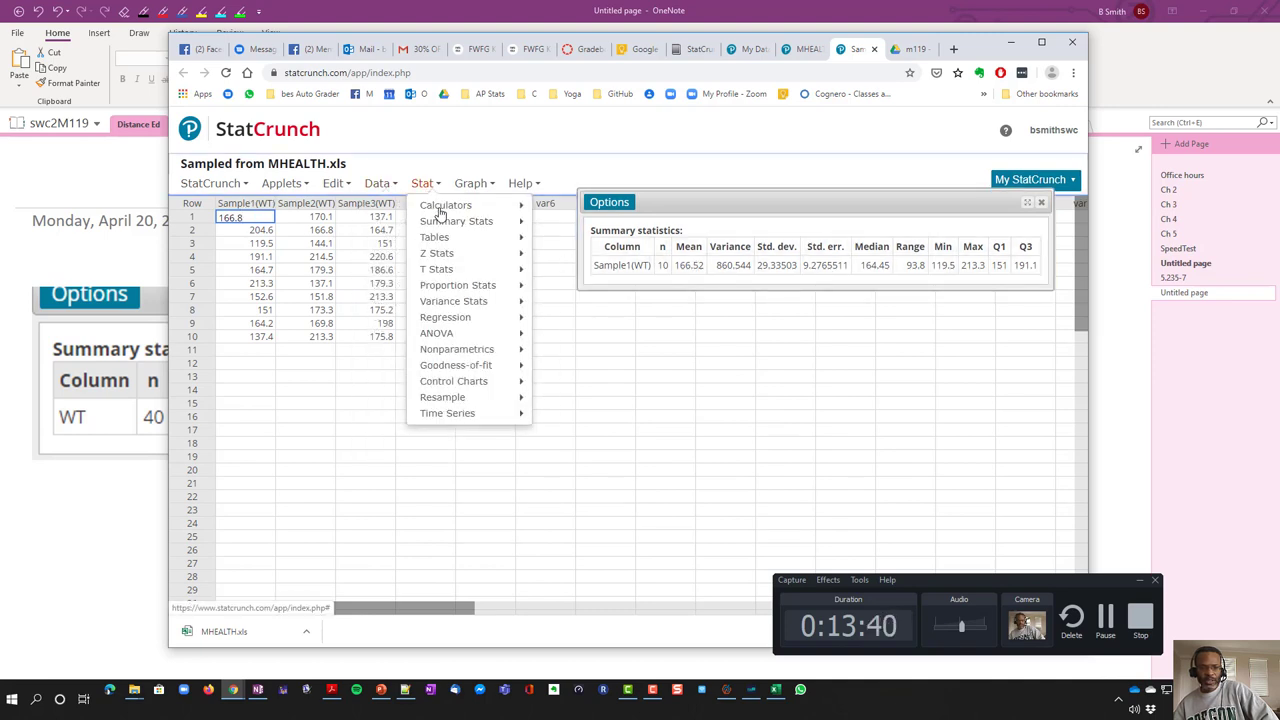
Compute summary statistics for Sample2(WT), mean 172.01, and place them below Sample1's
{"action": "mouse_move", "coordinate": [446, 224]}
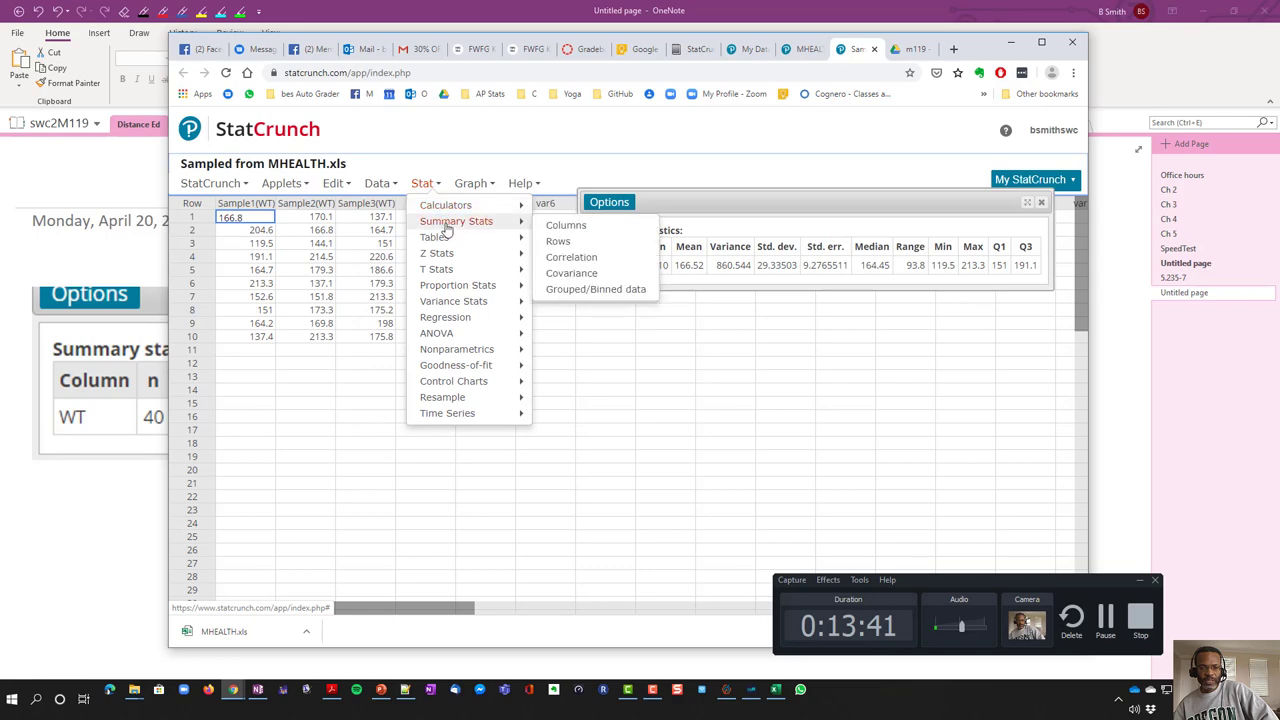
{"action": "left_click", "coordinate": [577, 233]}
{"action": "left_click", "coordinate": [530, 189]}
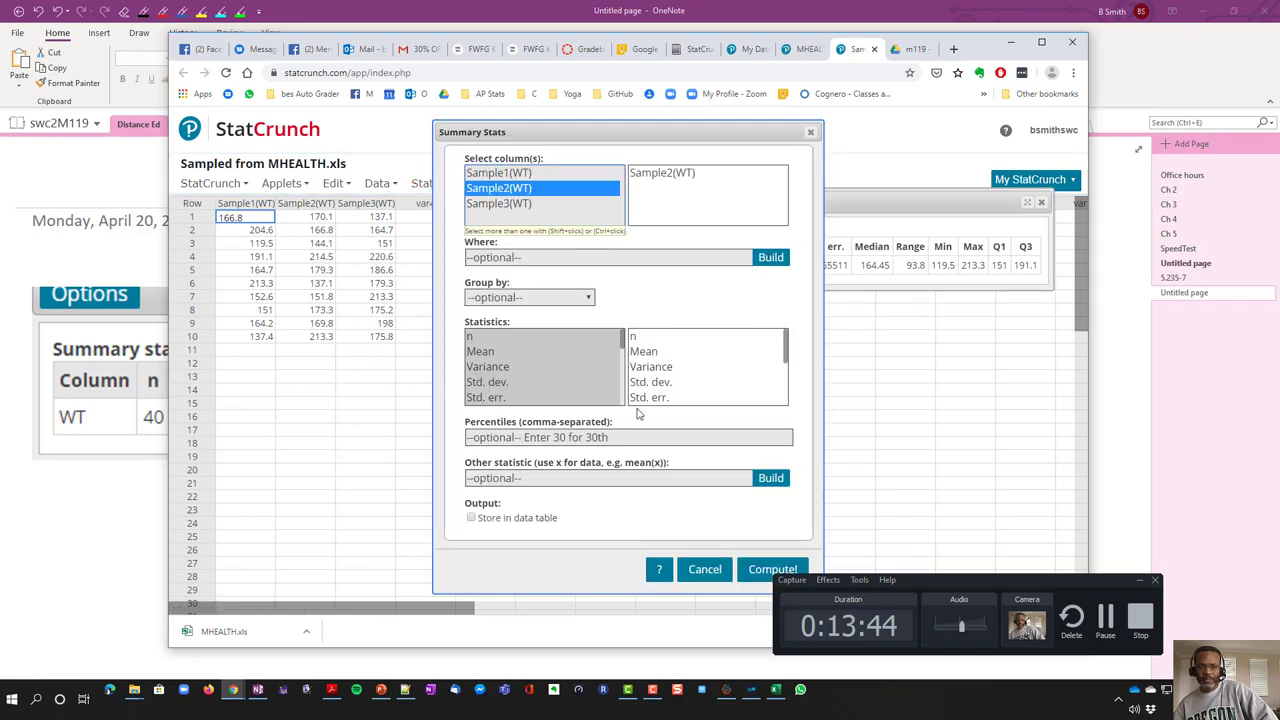
{"action": "left_click", "coordinate": [740, 567]}
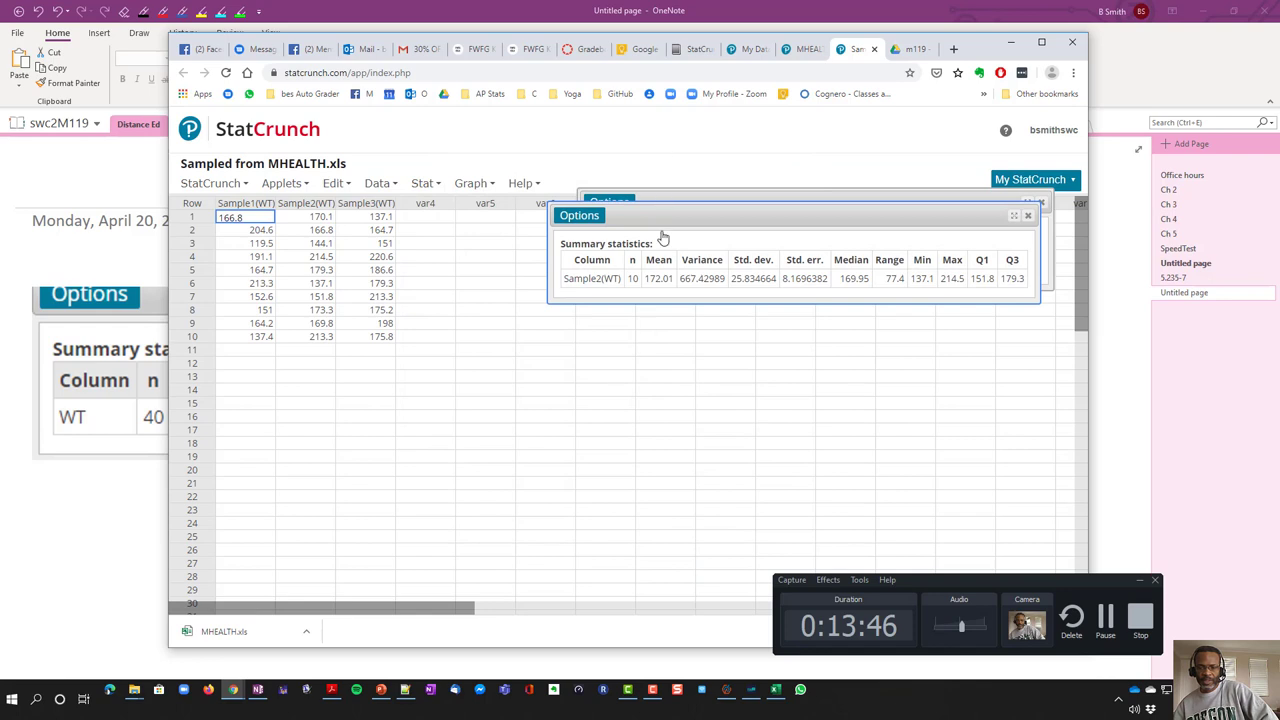
{"action": "left_click_drag", "start_coordinate": [666, 220], "coordinate": [697, 318]}
Compute summary statistics for Sample3(WT), mean 180.16, and stack them below Sample2's
{"action": "left_click", "coordinate": [428, 188]}
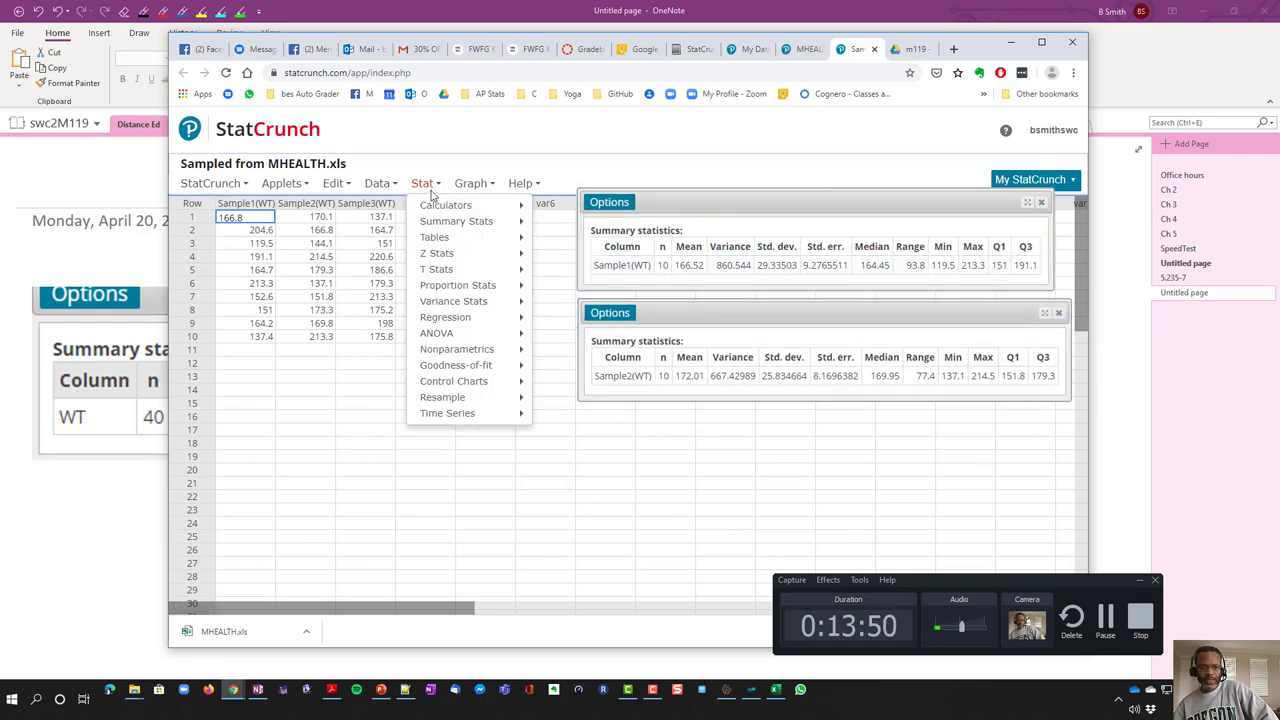
{"action": "mouse_move", "coordinate": [445, 224]}
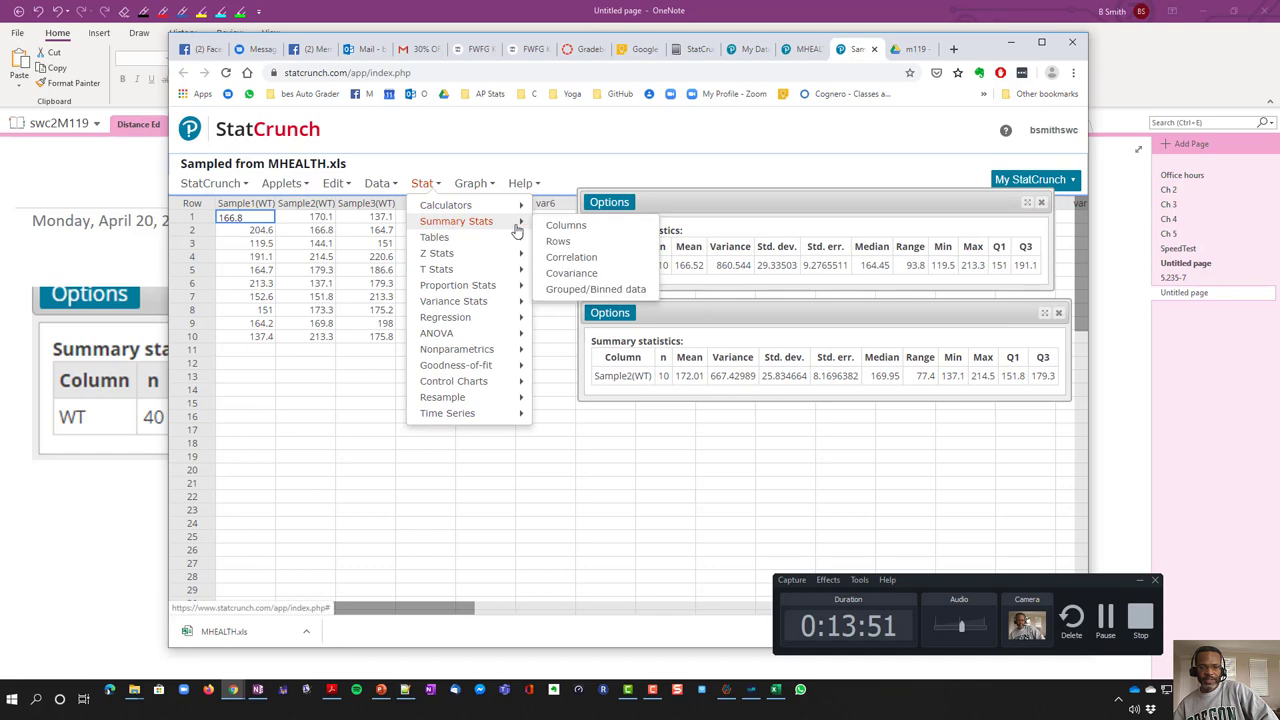
{"action": "left_click", "coordinate": [585, 230]}
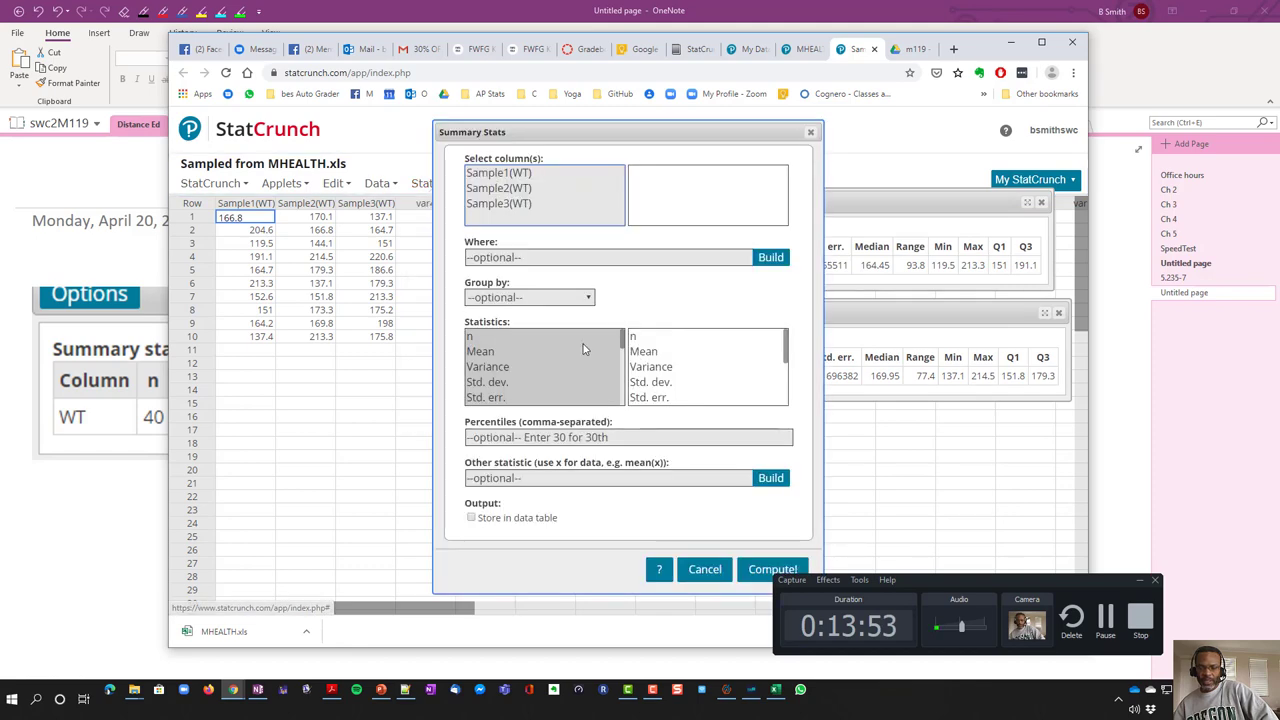
{"action": "left_click", "coordinate": [515, 204]}
{"action": "left_click", "coordinate": [765, 570]}
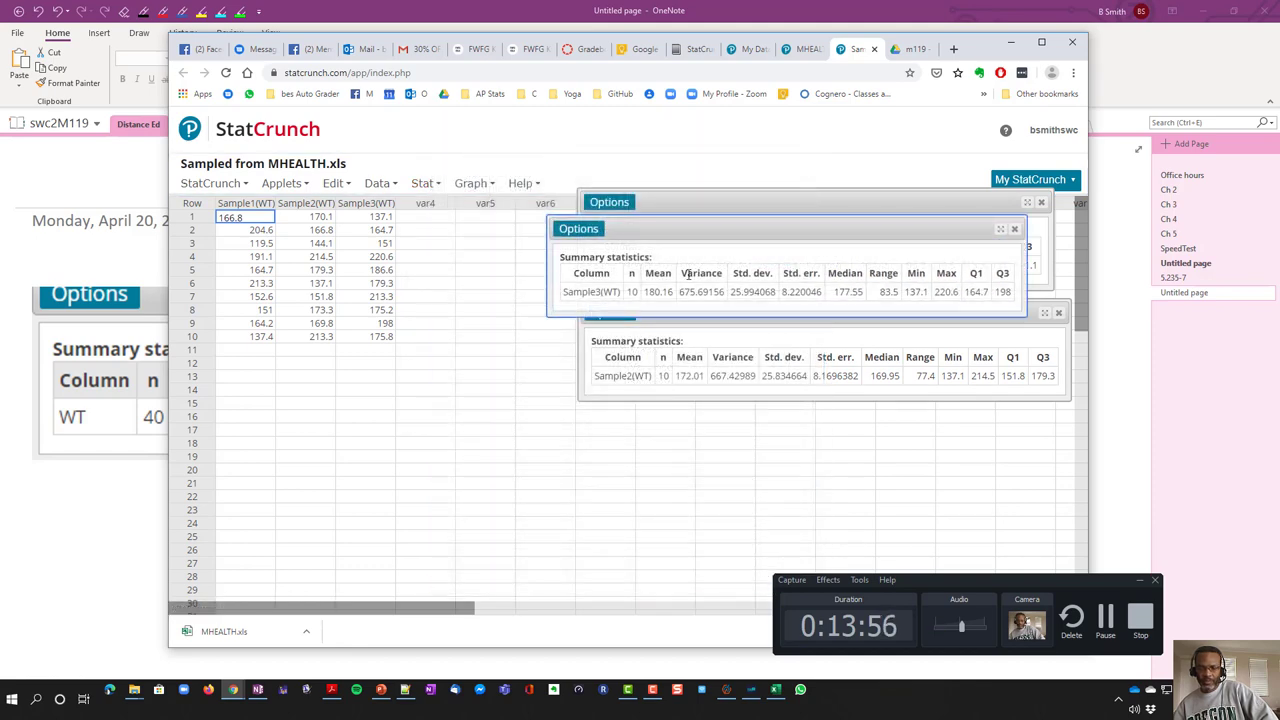
{"action": "left_click_drag", "start_coordinate": [662, 230], "coordinate": [693, 423]}
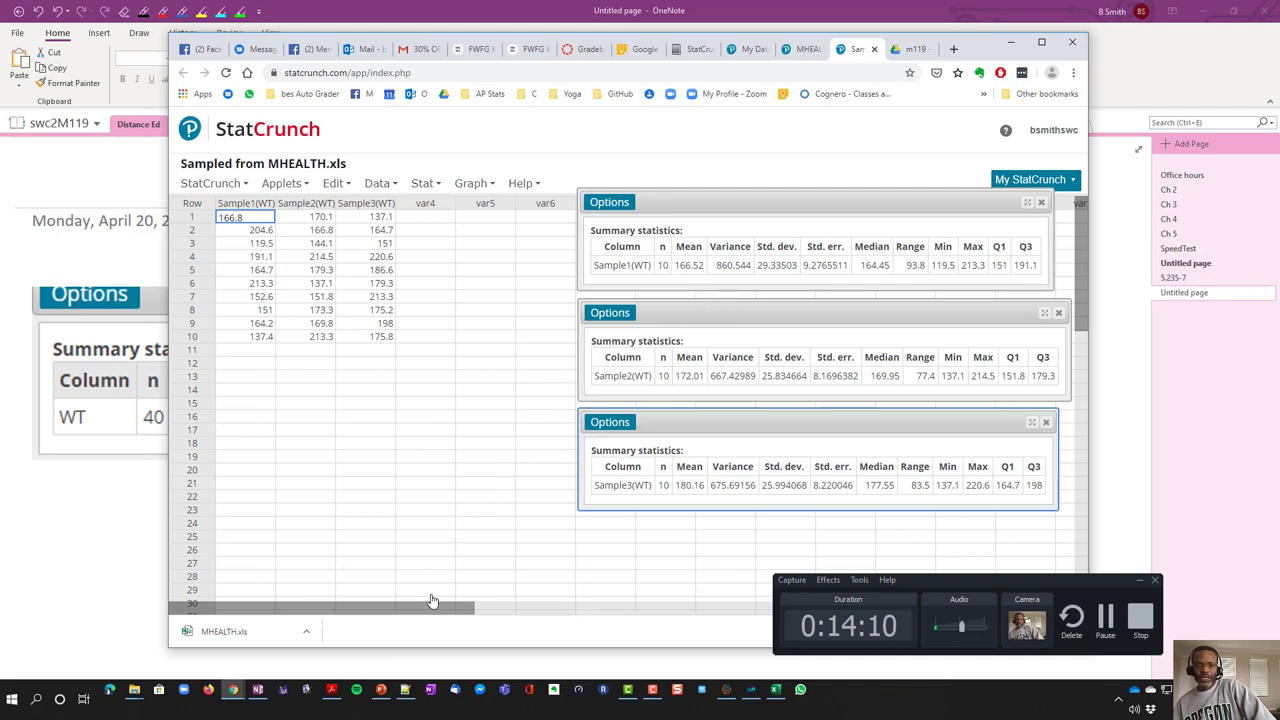
Flip between the MHEALTH.xls and Sampled tabs to review the three sample means
{"action": "left_click", "coordinate": [806, 52]}
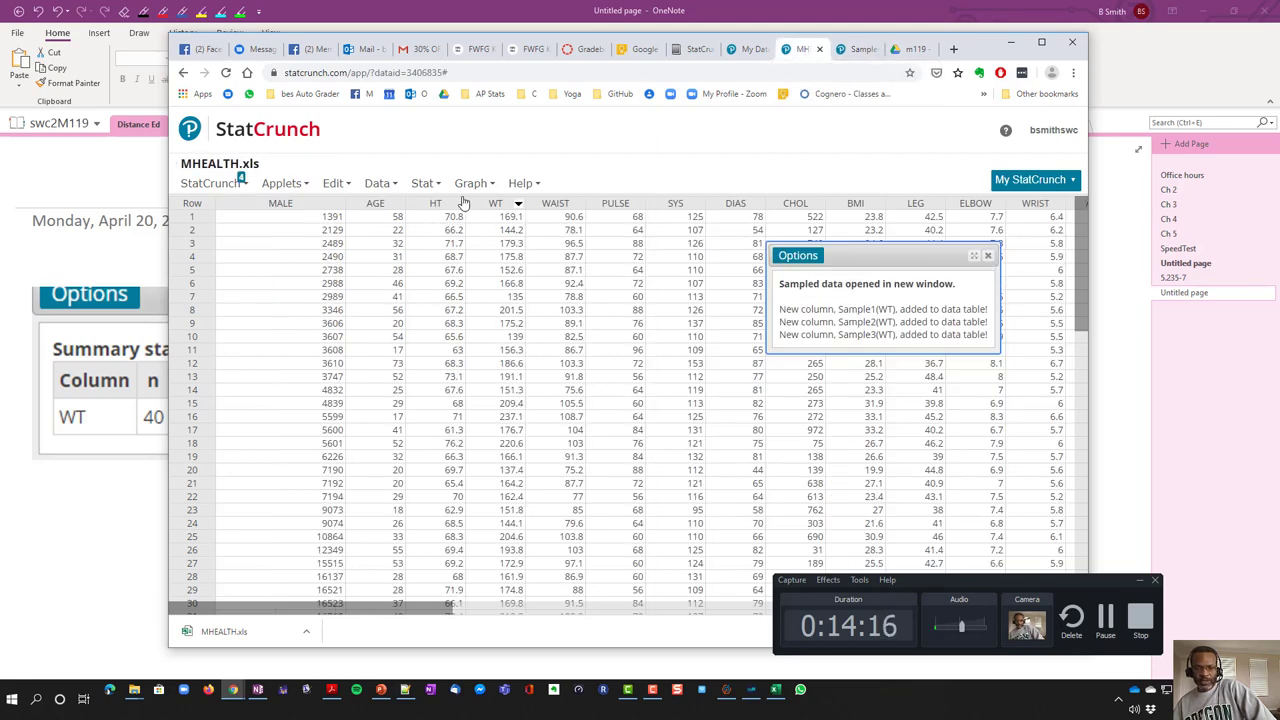
{"action": "left_click", "coordinate": [857, 49]}
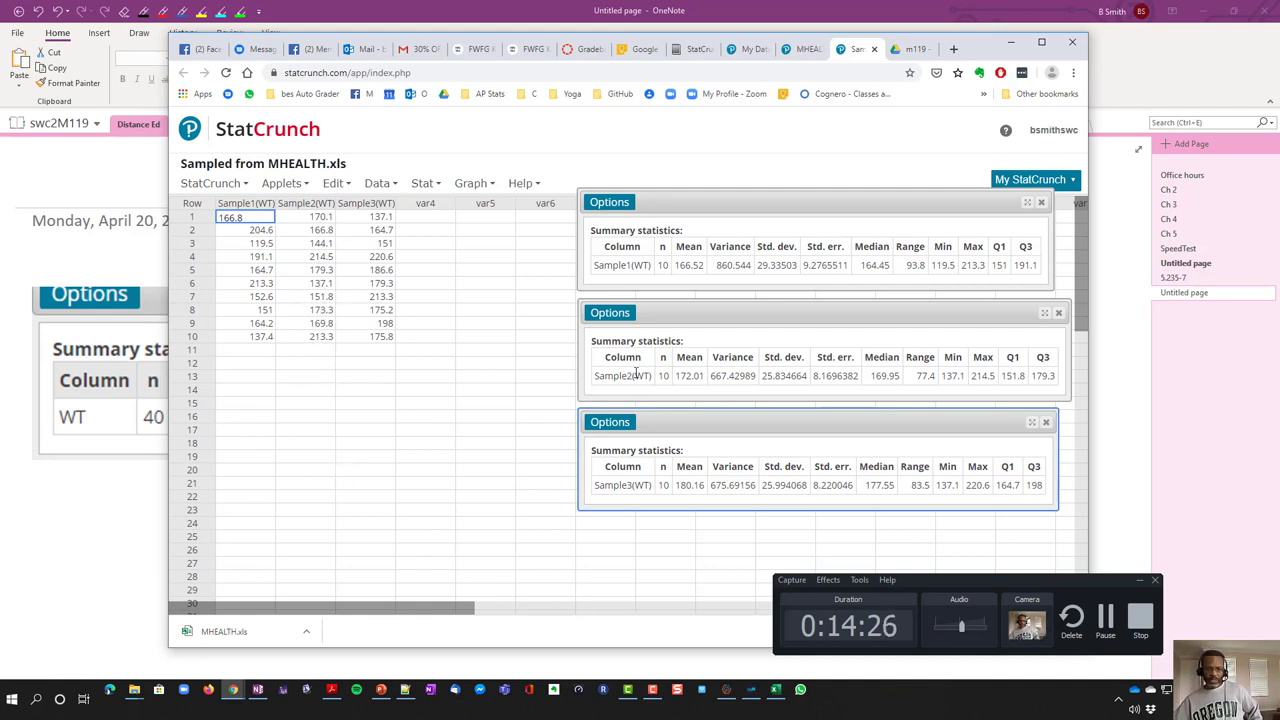
{"action": "left_click", "coordinate": [688, 265]}
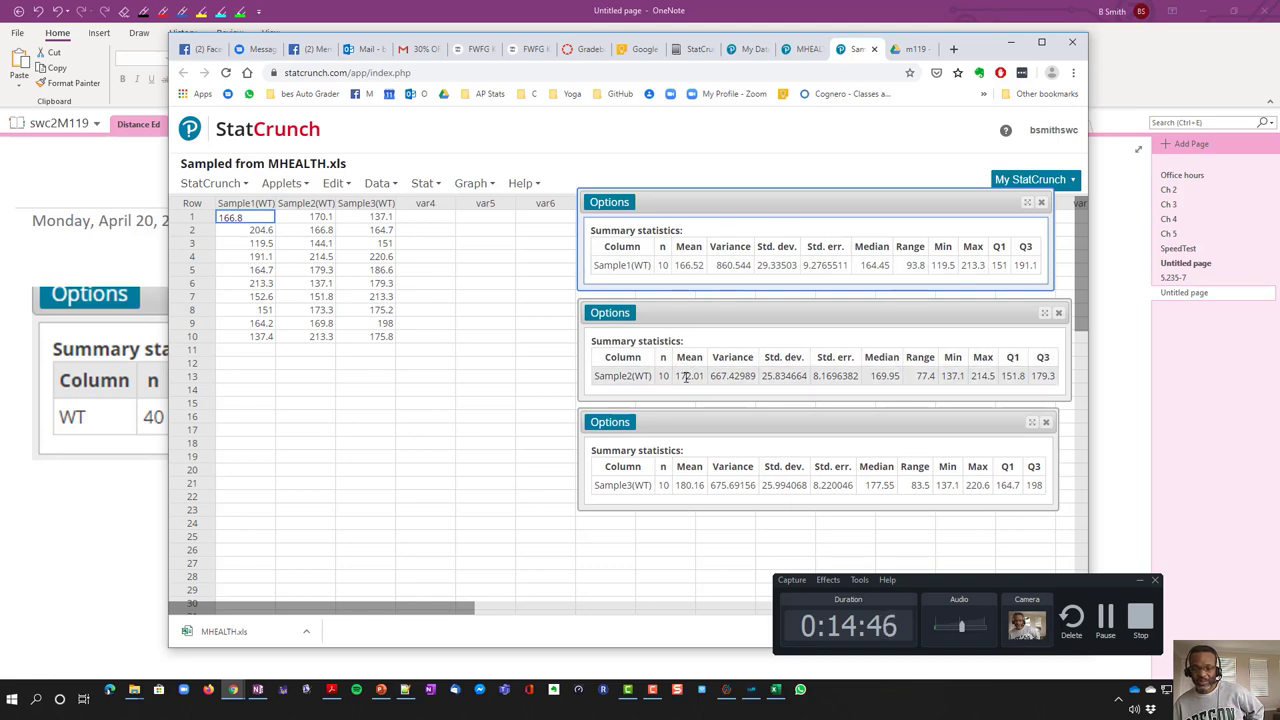
Switch via OneNote and StatCrunch to the besCorrectionsAndTranslations.xlsx workbook in Excel
{"action": "left_click", "coordinate": [110, 498]}
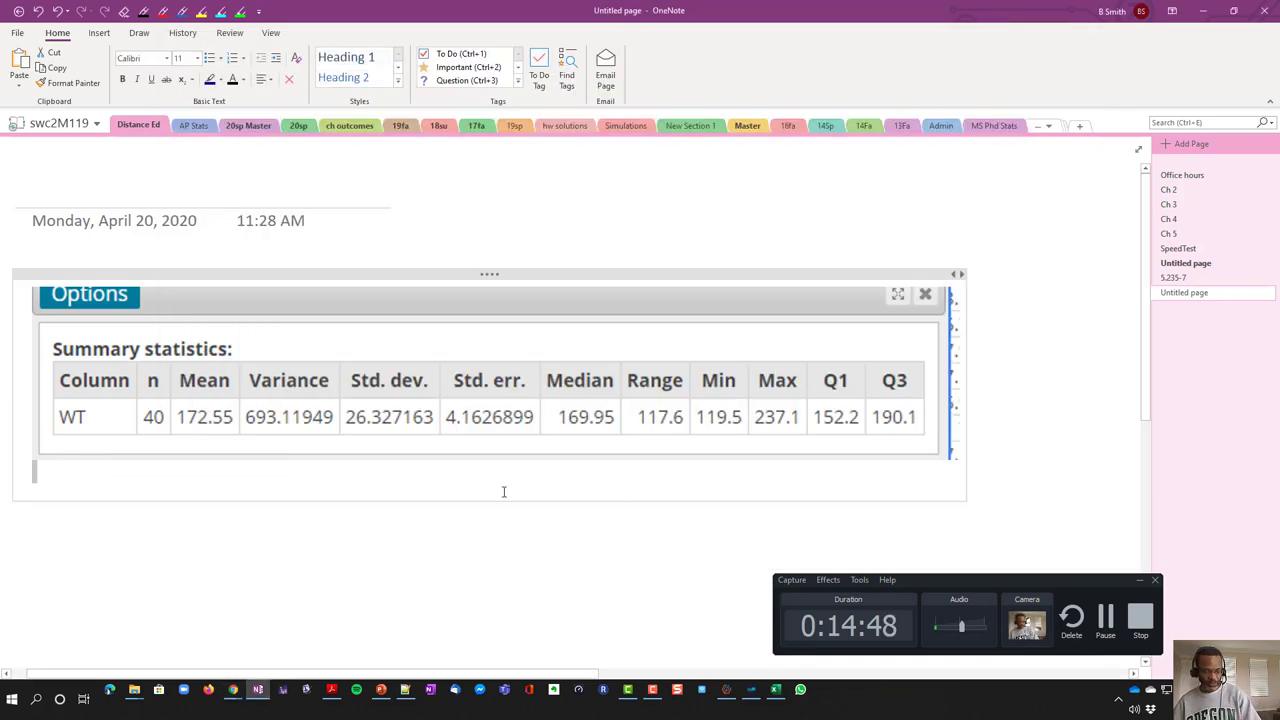
{"action": "key", "text": "alt+Tab"}
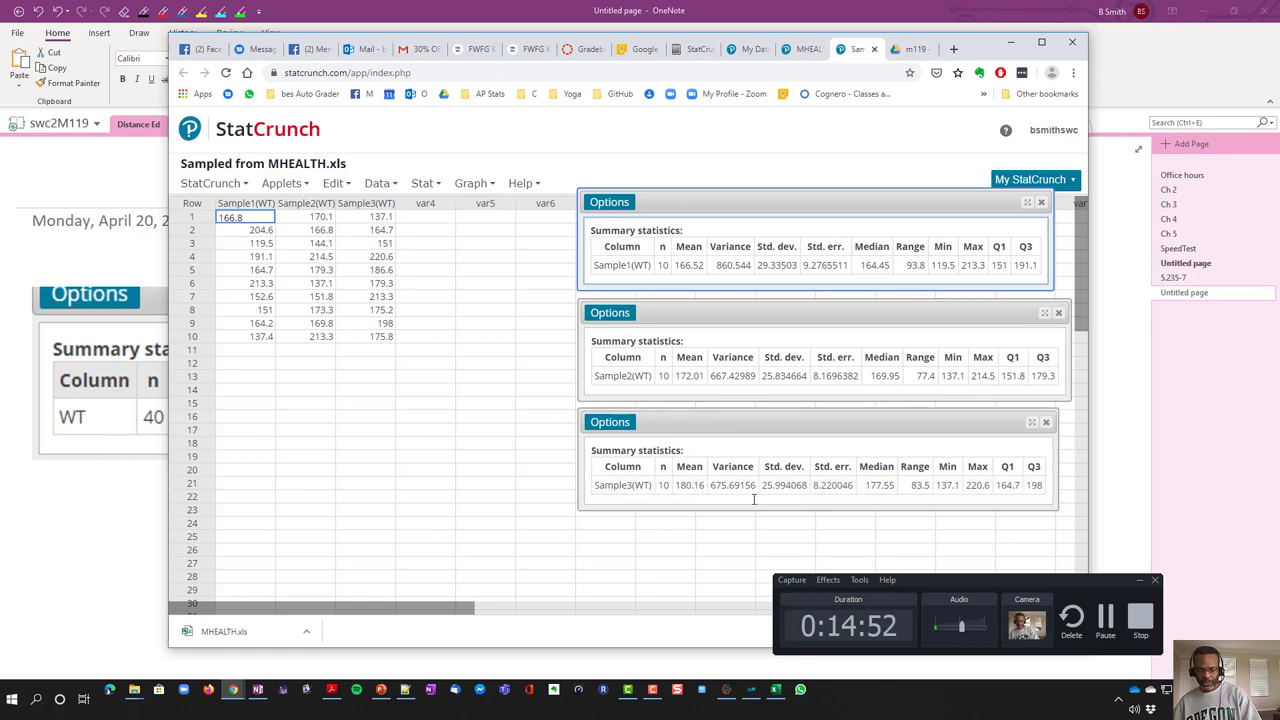
{"action": "key", "text": "alt+Tab"}
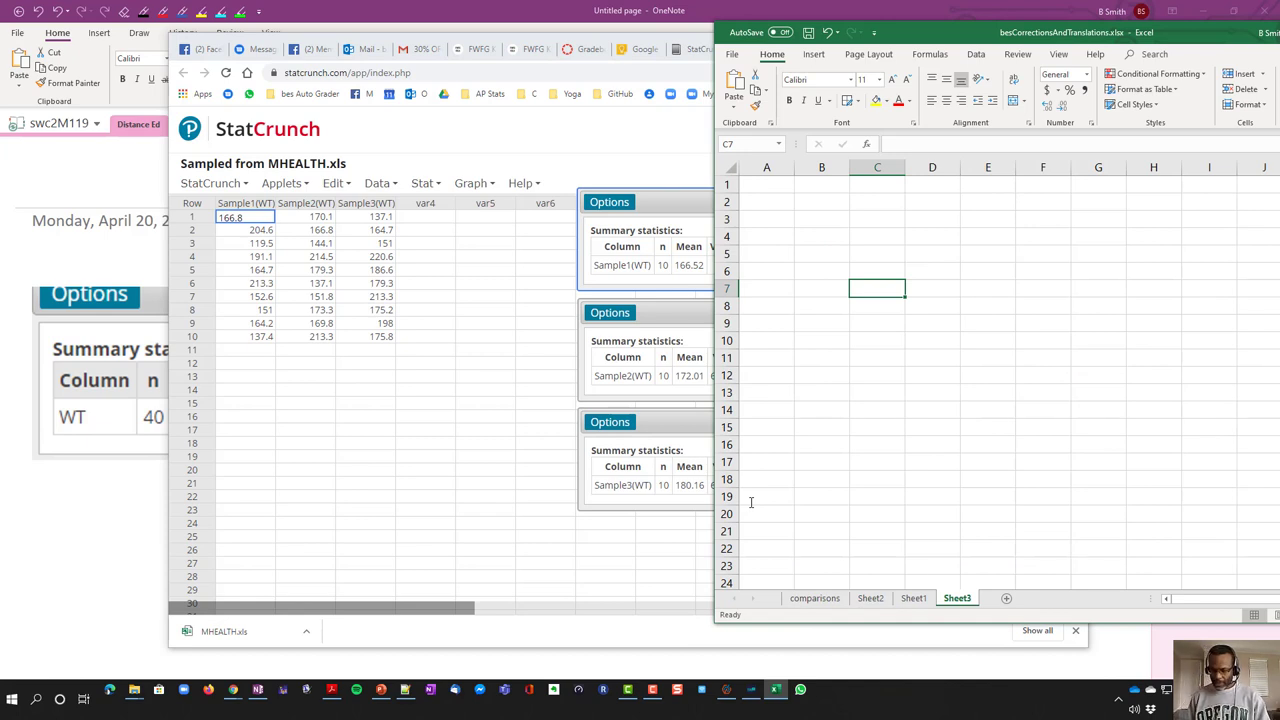
Enter the sample means 166.52, 172.01 and 180.16 into C7:C9
{"action": "type", "text": "166.52"}
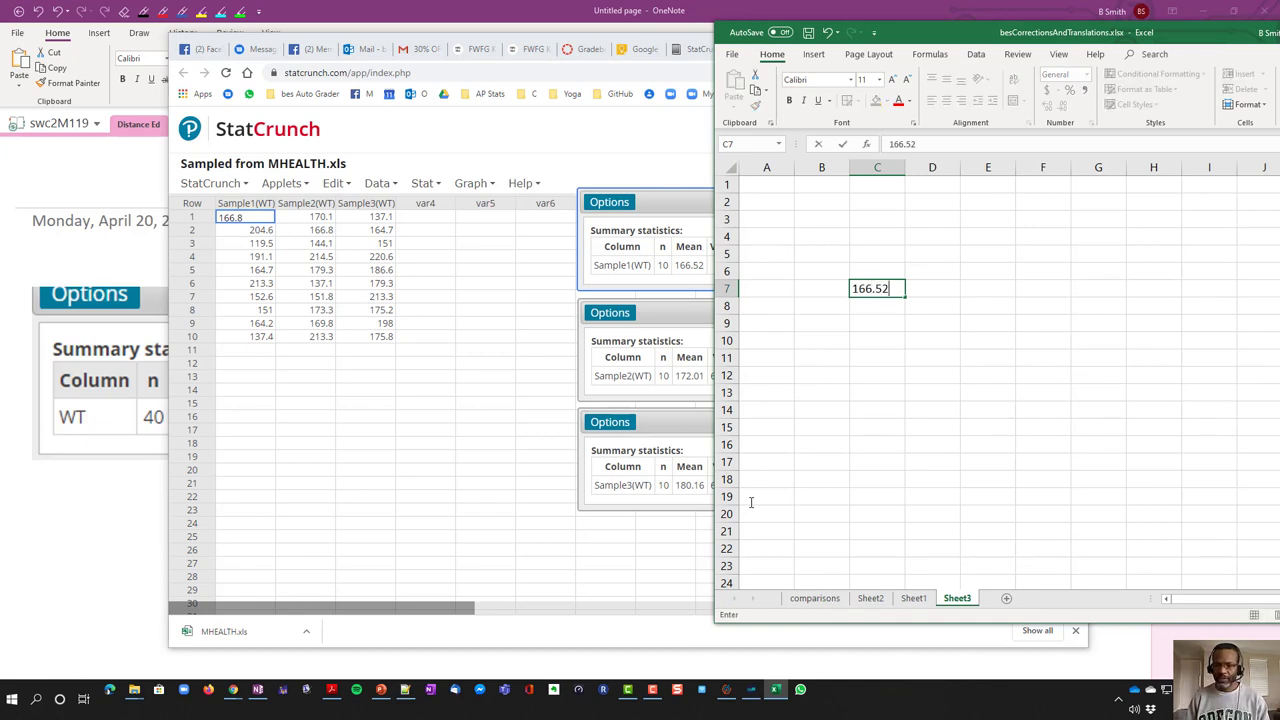
{"action": "key", "text": "Return"}
{"action": "type", "text": "172.01"}
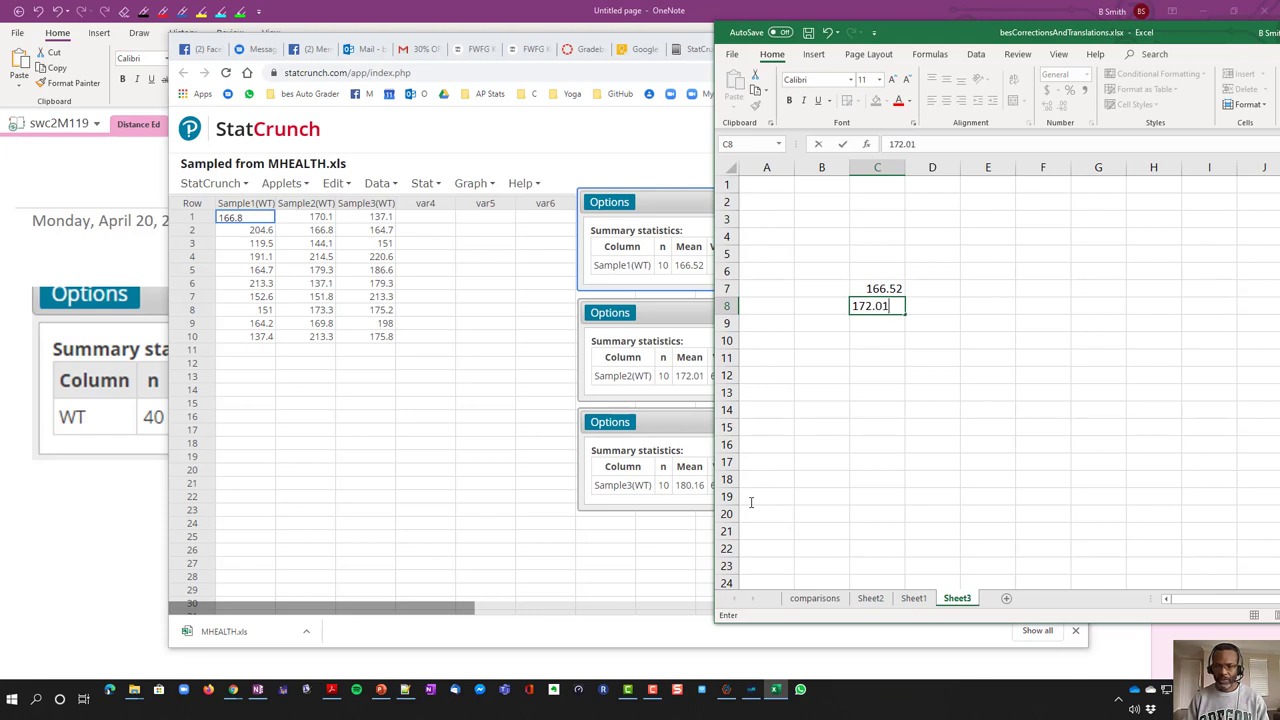
{"action": "key", "text": "Return"}
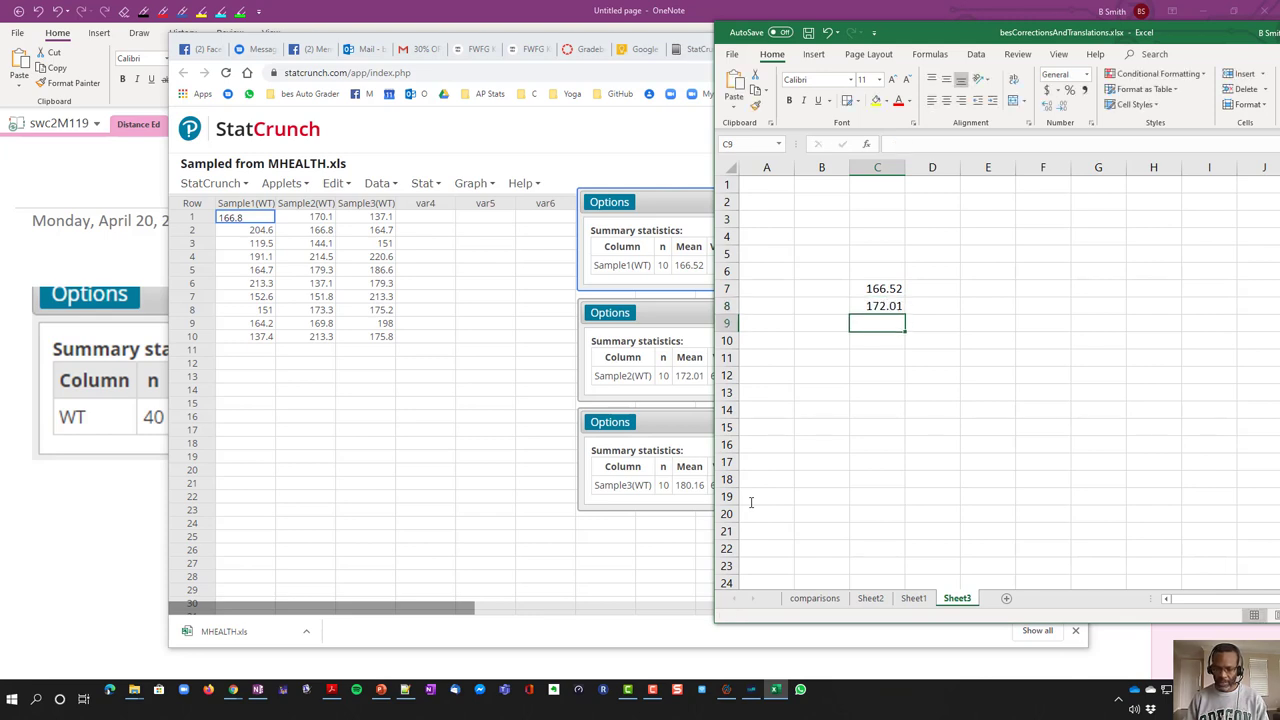
{"action": "type", "text": "180.16"}
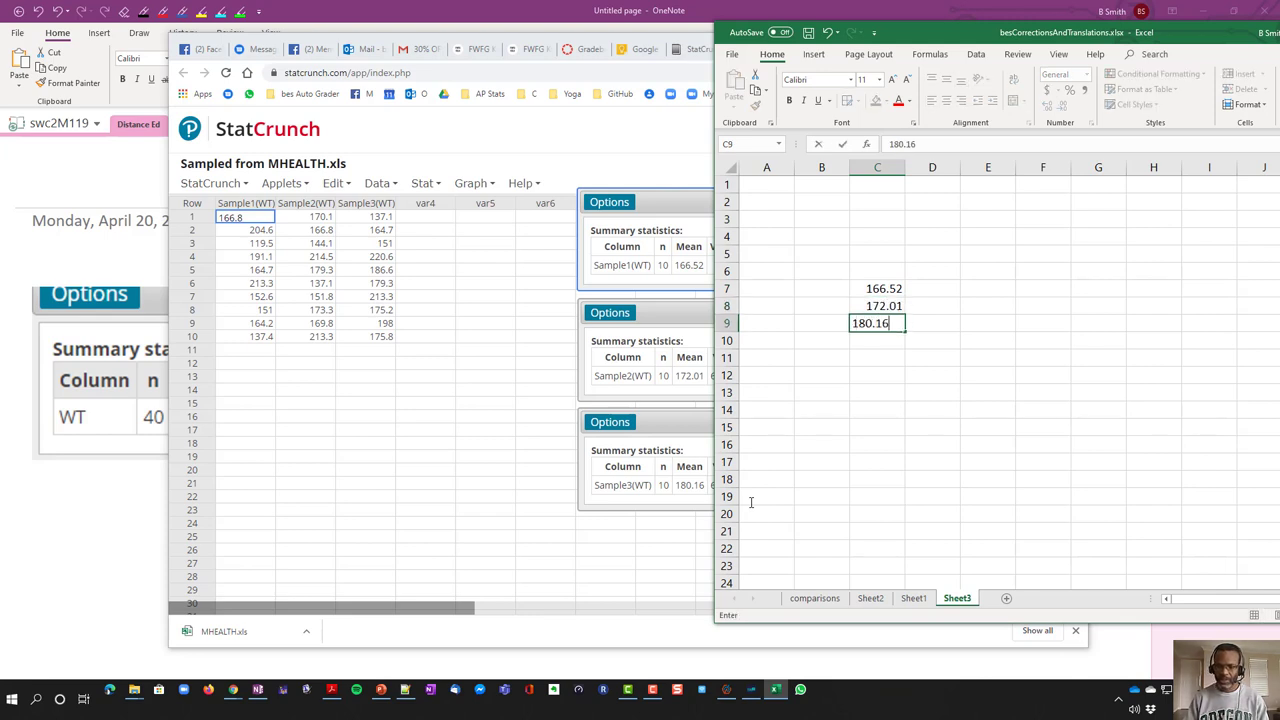
{"action": "key", "text": "Return"}
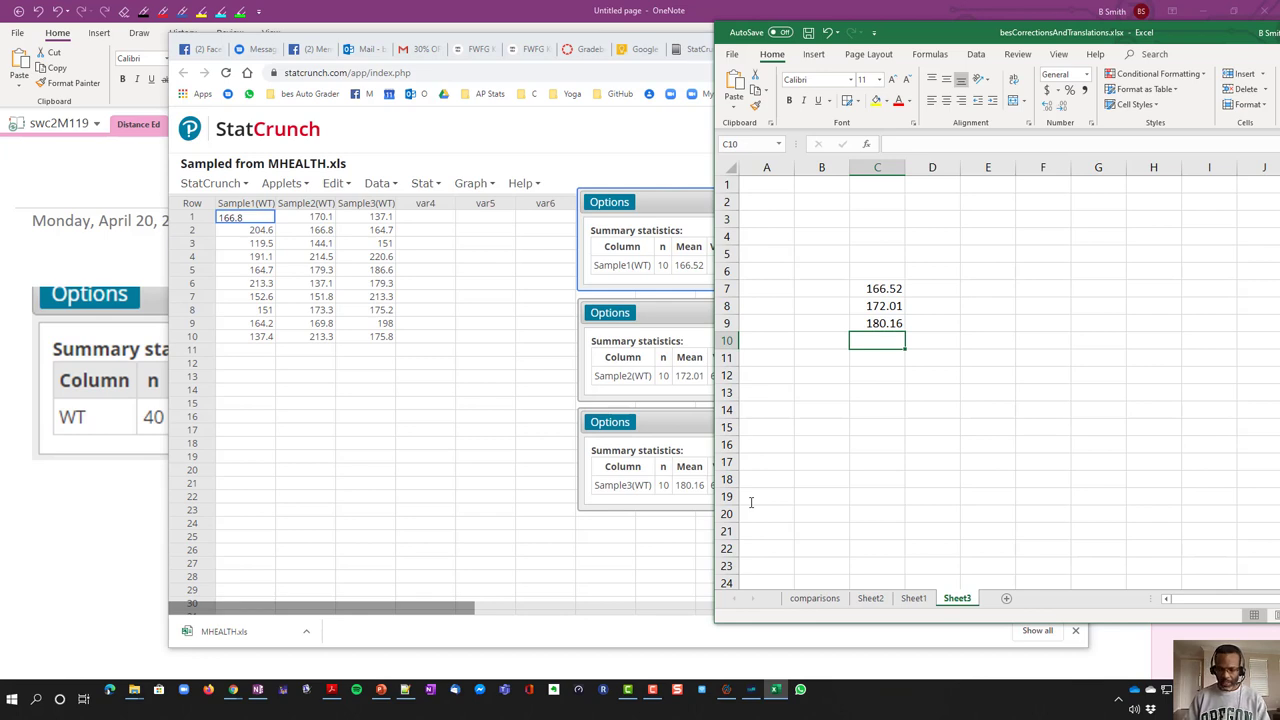
{"action": "key", "text": "Return"}
Put =AVERAGE(C7:C9) in C11, giving 172.897
{"action": "type", "text": "=ave"}
{"action": "key", "text": "Return"}
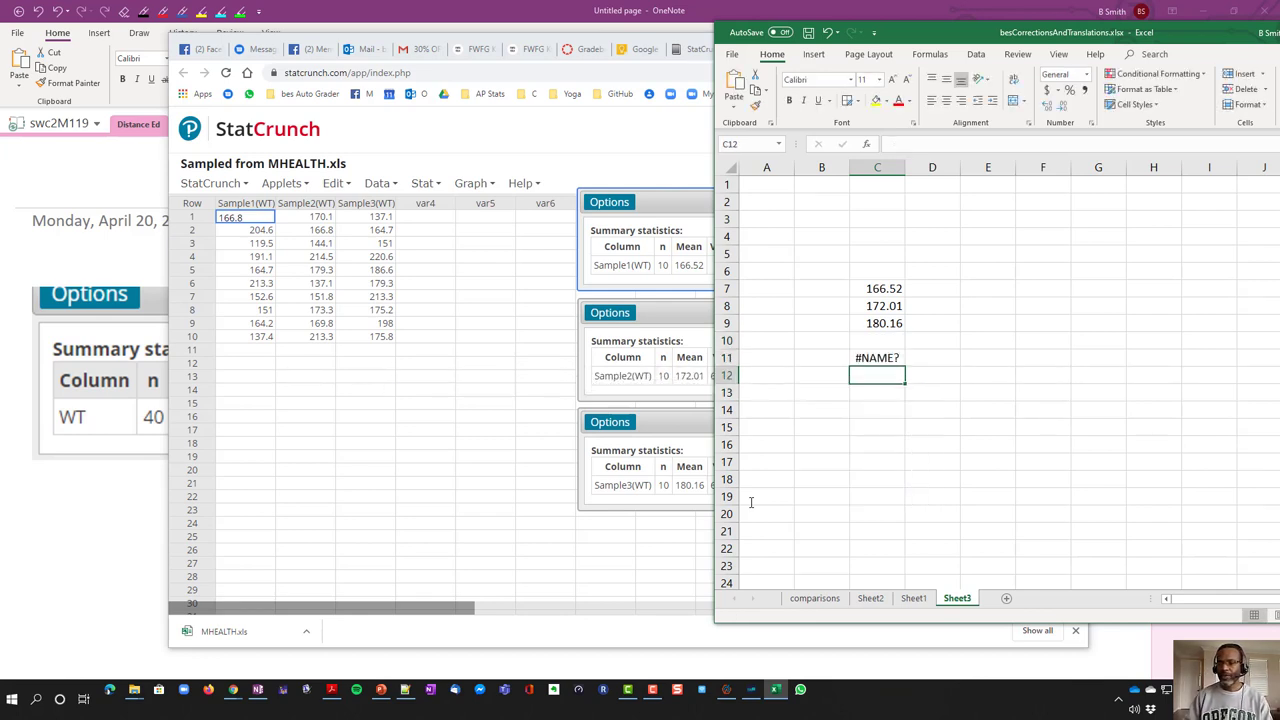
{"action": "key", "text": "Up"}
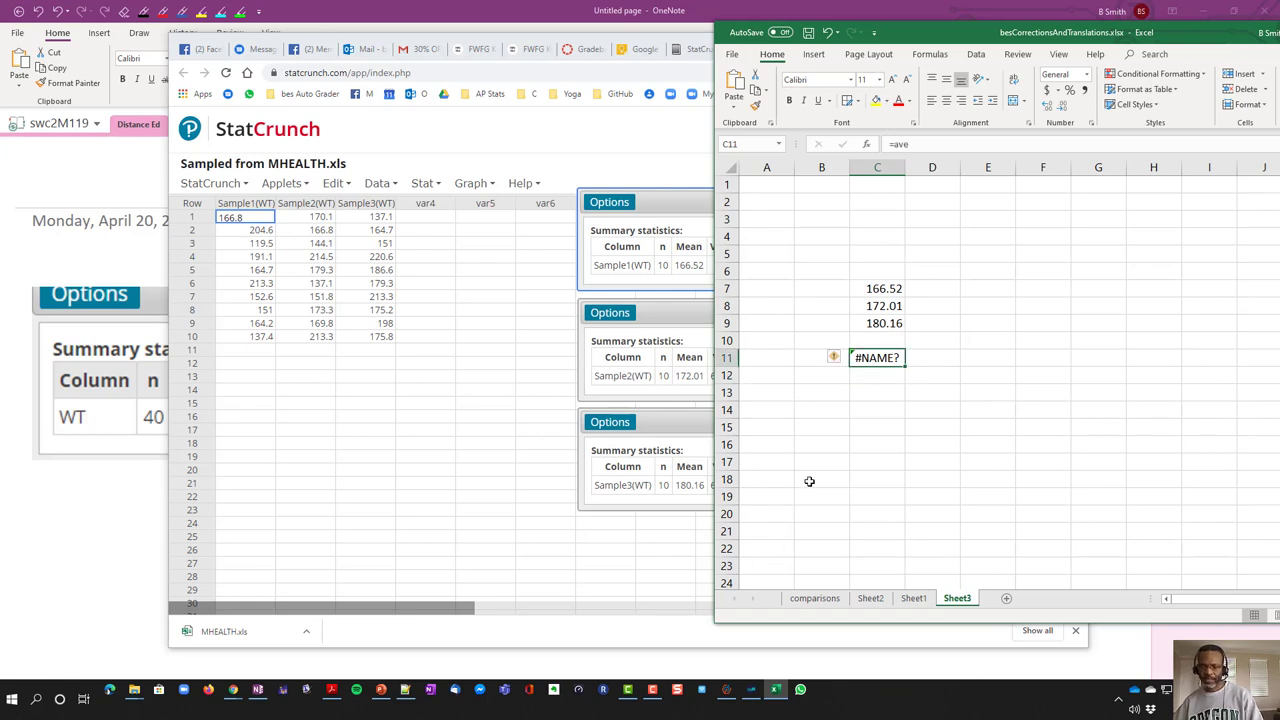
{"action": "type", "text": "=aver"}
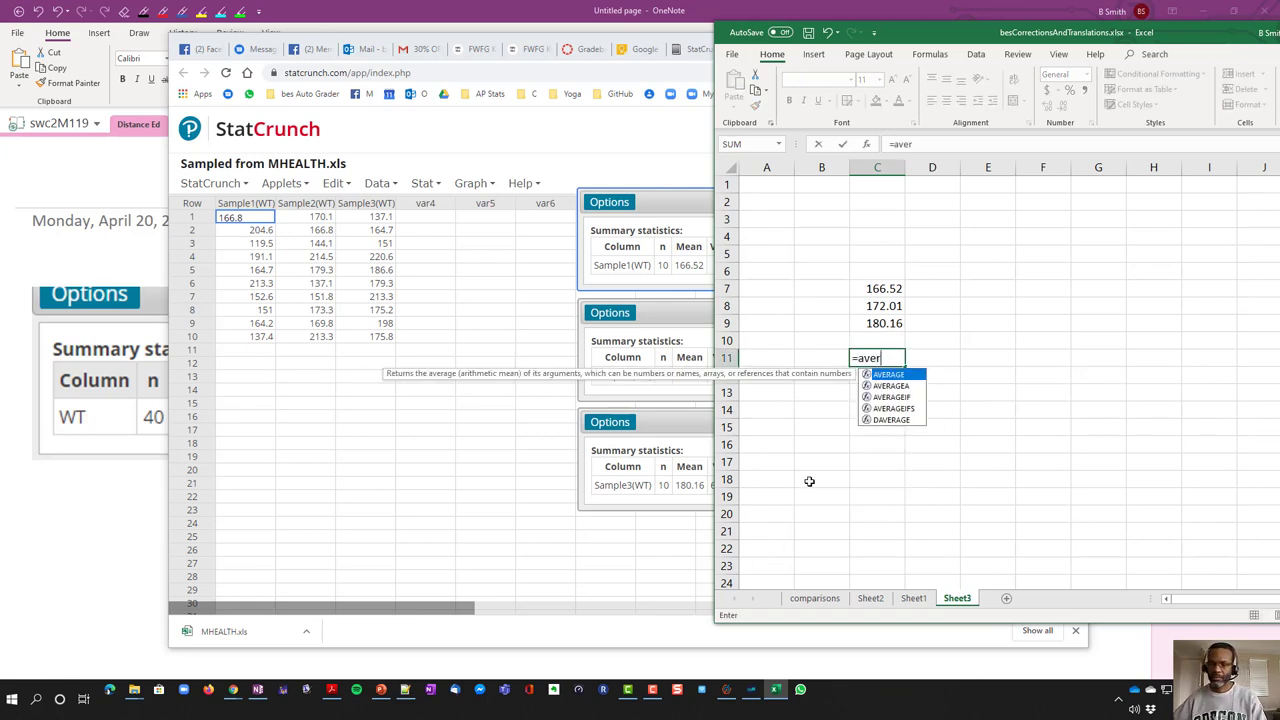
{"action": "double_click", "coordinate": [886, 374]}
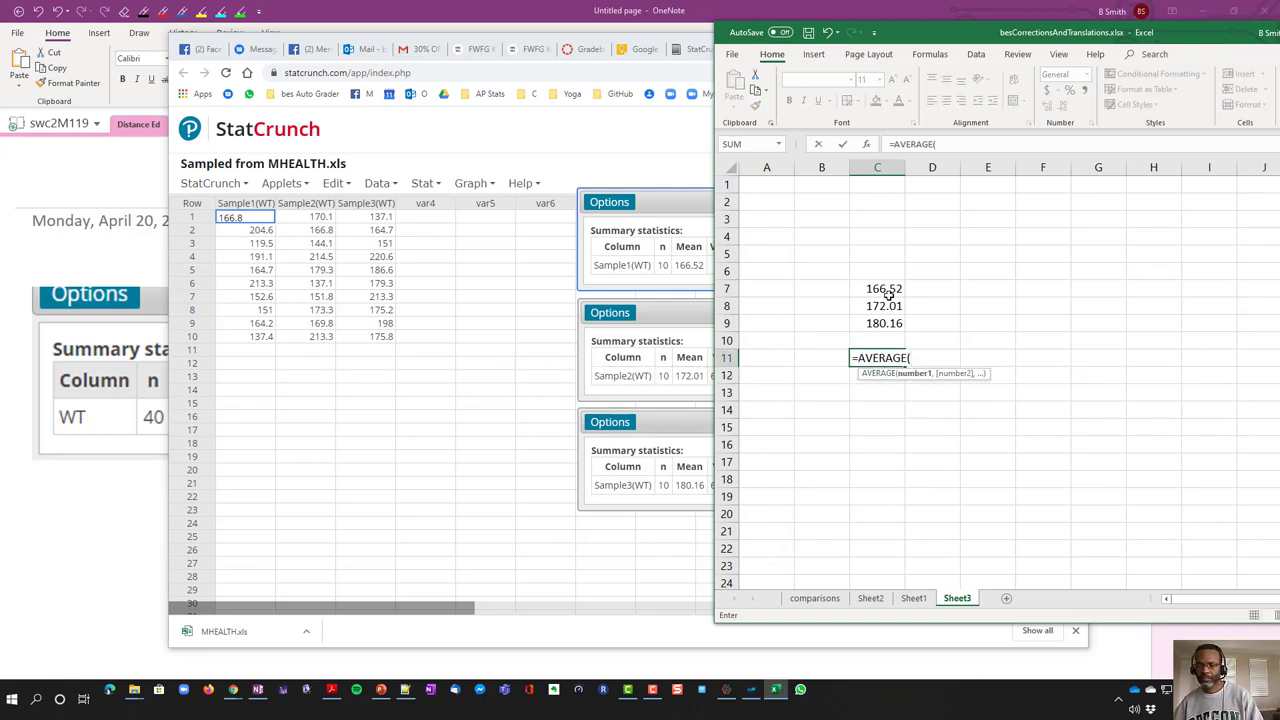
{"action": "left_click_drag", "start_coordinate": [884, 289], "coordinate": [887, 323]}
{"action": "key", "text": "Return"}
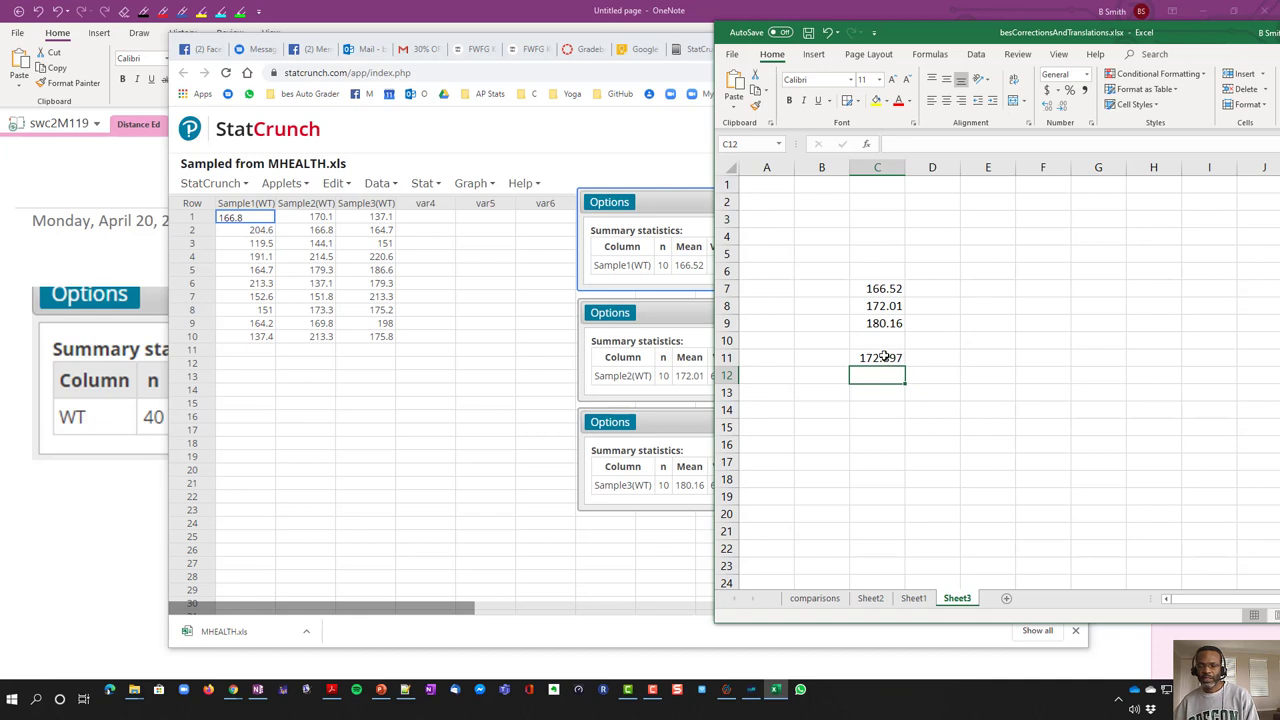
{"action": "left_click", "coordinate": [886, 358]}
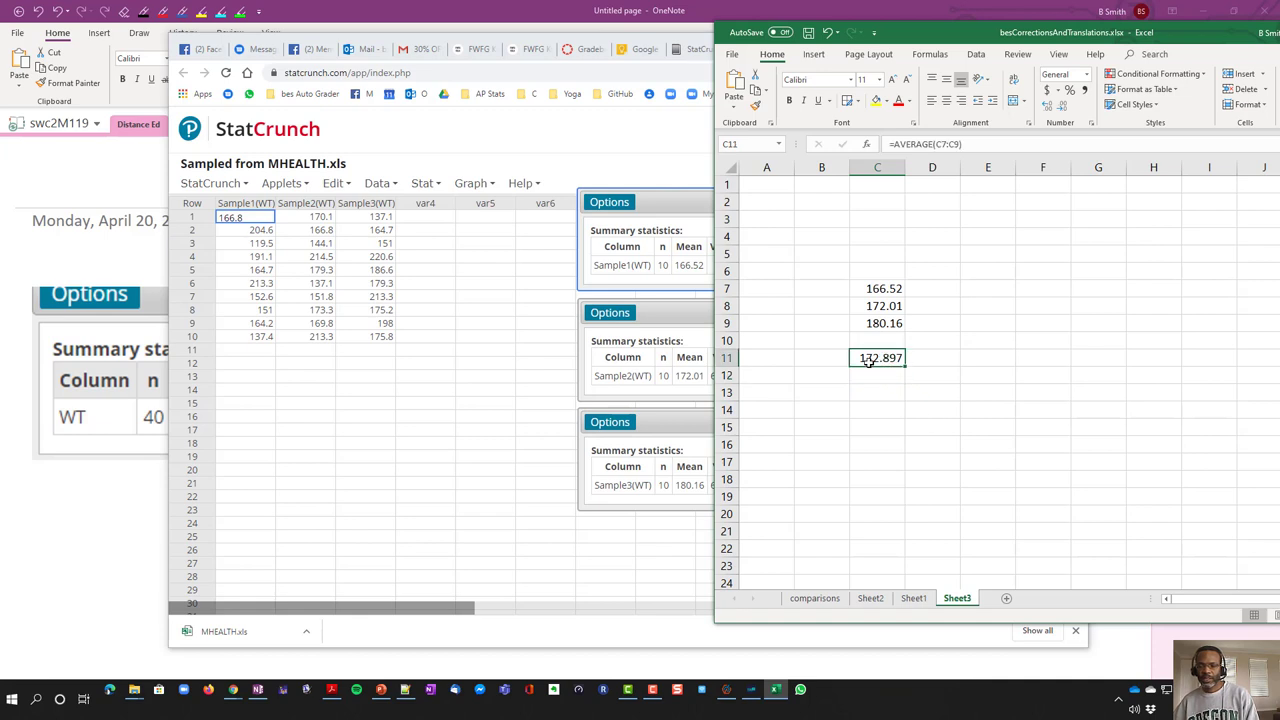
Bring StatCrunch forward and return to the Sampled from MHEALTH.xls tab with its three summaries
{"action": "left_click", "coordinate": [685, 207]}
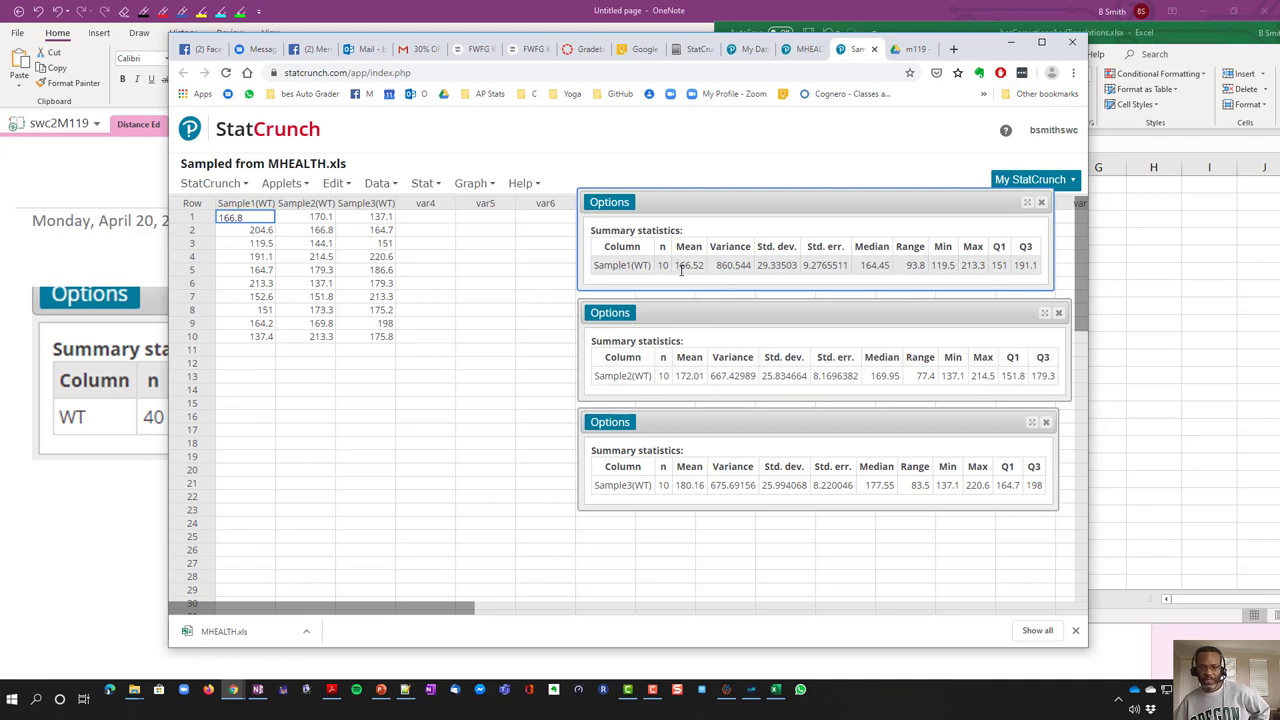
{"action": "left_click", "coordinate": [806, 52]}
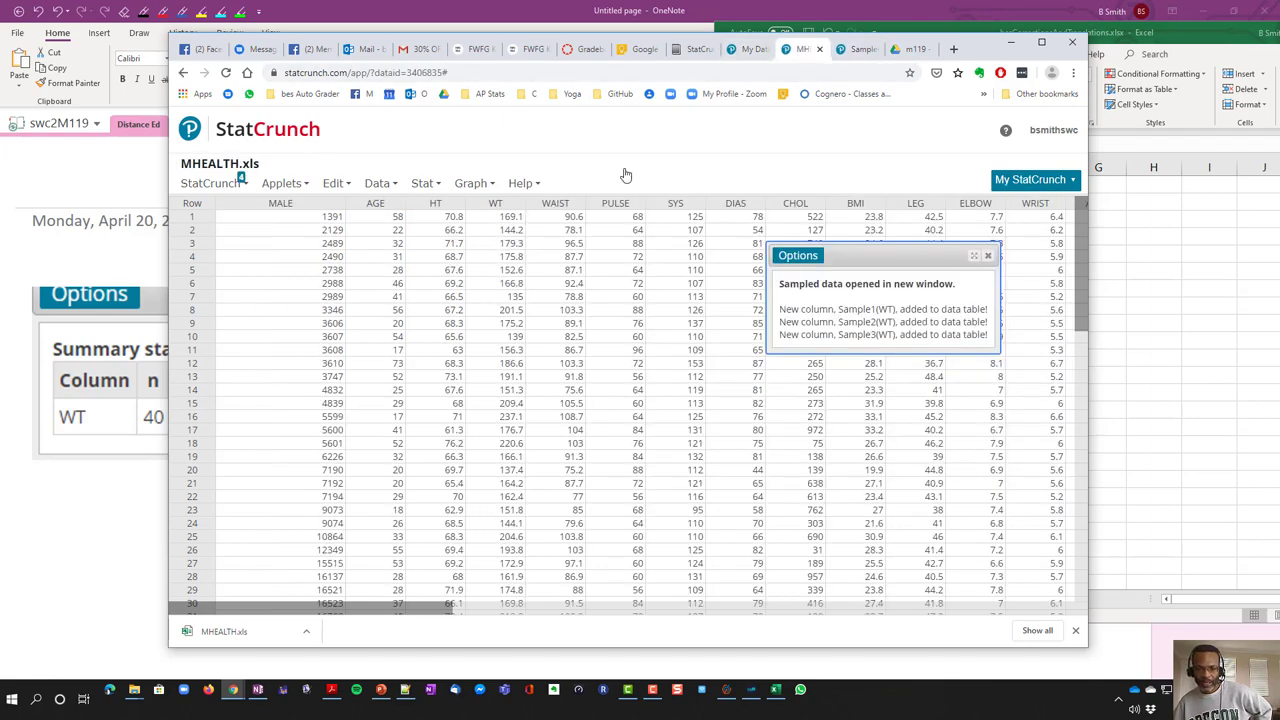
{"action": "left_click", "coordinate": [855, 52]}
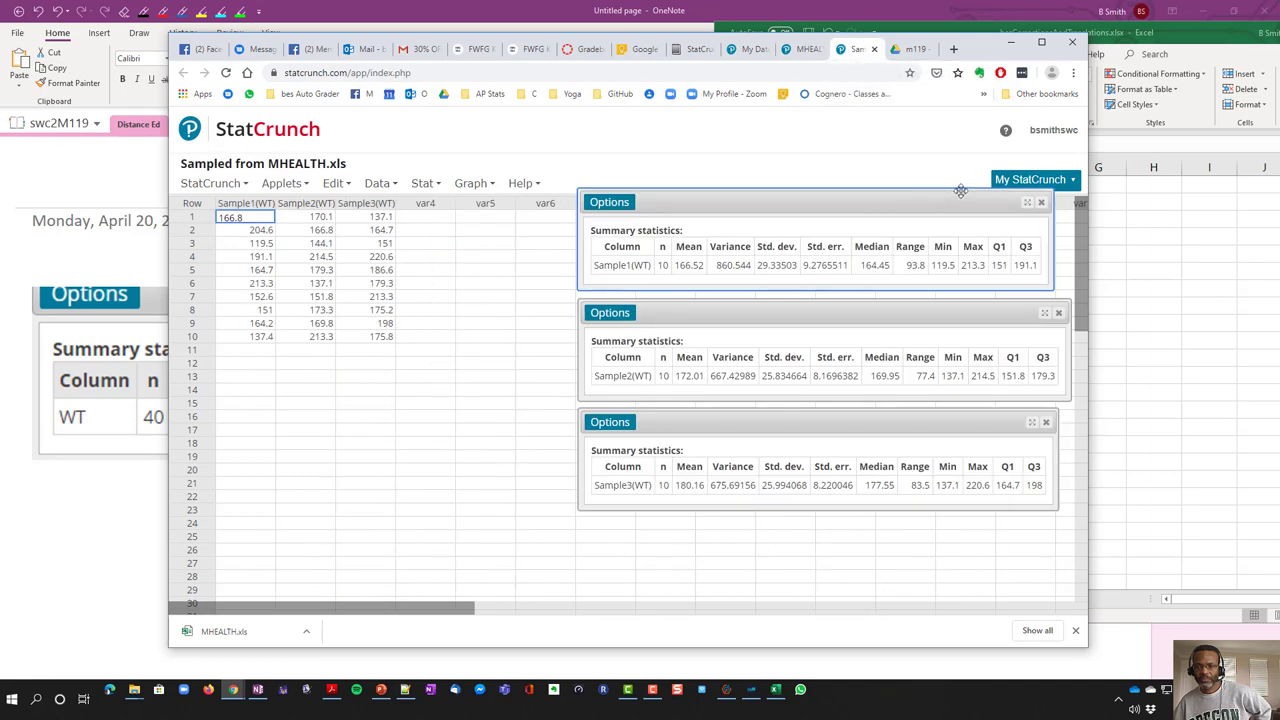